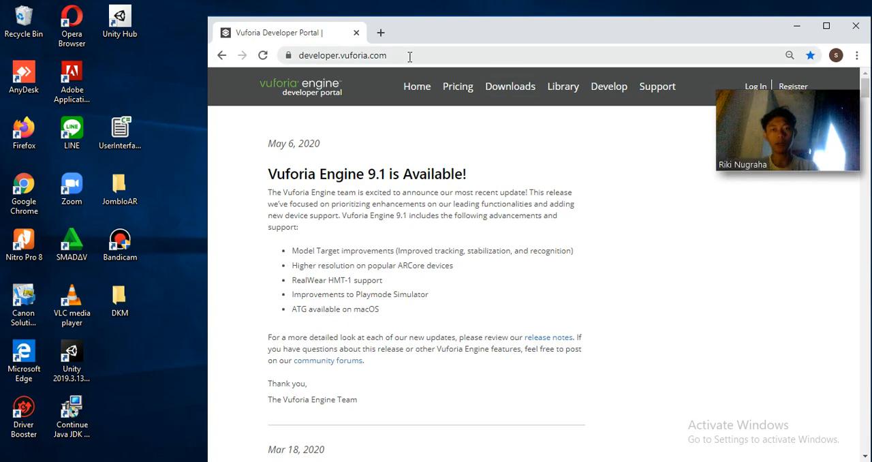
Reload developer.vuforia.com in a maximized browser window and open the portal's login page
{"action": "double_click", "coordinate": [436, 30]}
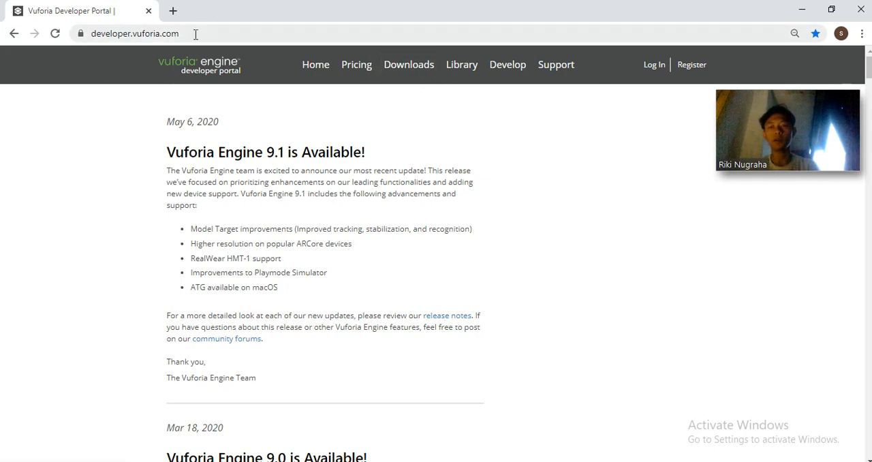
{"action": "left_click_drag", "start_coordinate": [196, 32], "coordinate": [89, 33]}
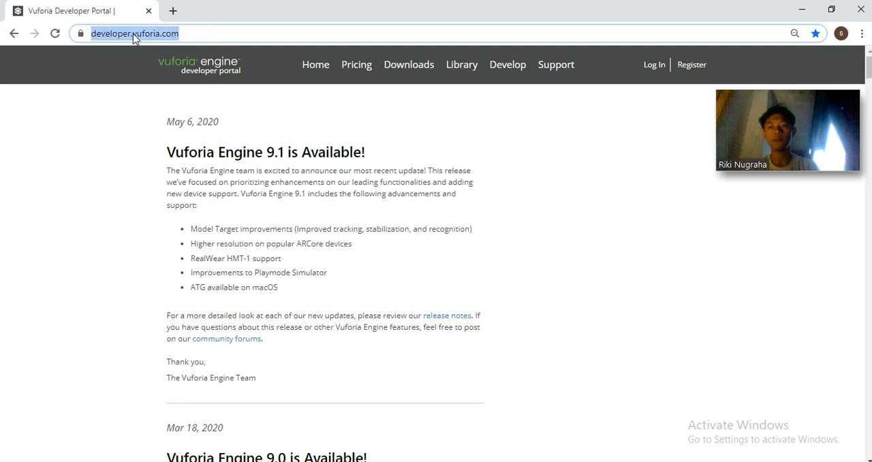
{"action": "left_click", "coordinate": [204, 31]}
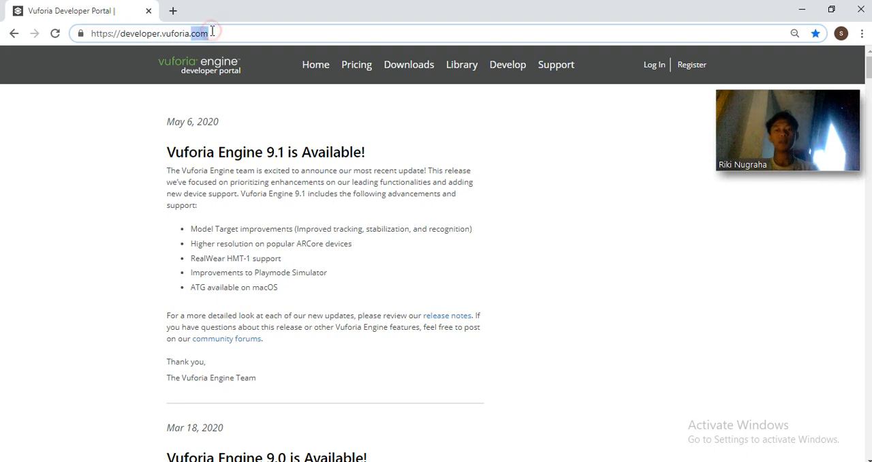
{"action": "key", "text": "Return"}
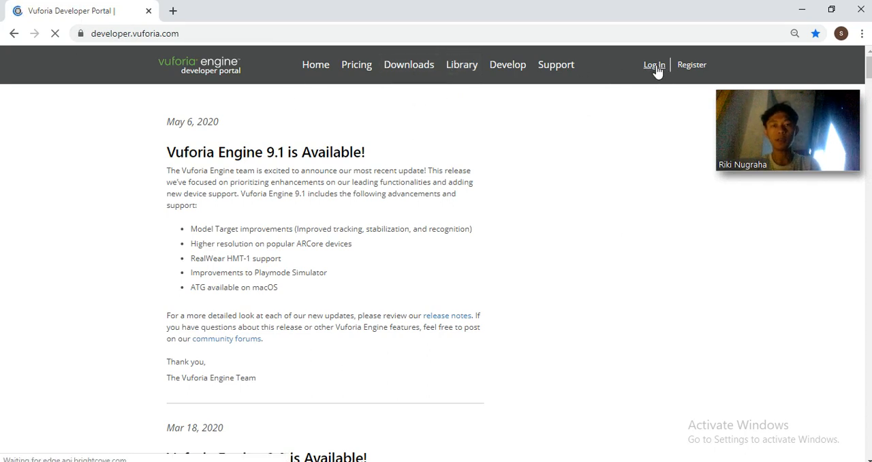
{"action": "left_click", "coordinate": [654, 65]}
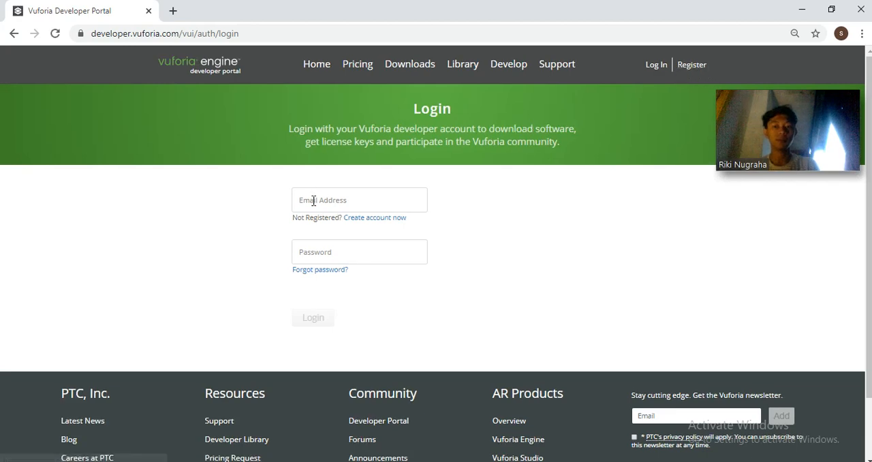
Log in to the Vuforia developer portal with the account's e-mail address and password
{"action": "left_click", "coordinate": [314, 200]}
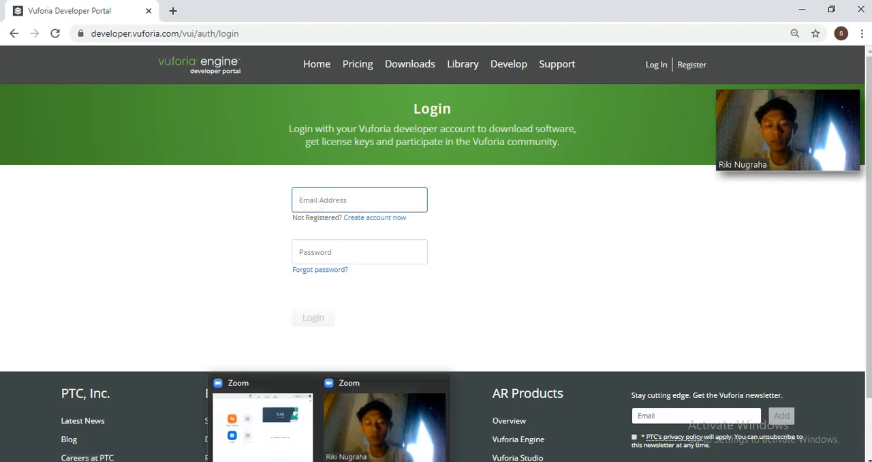
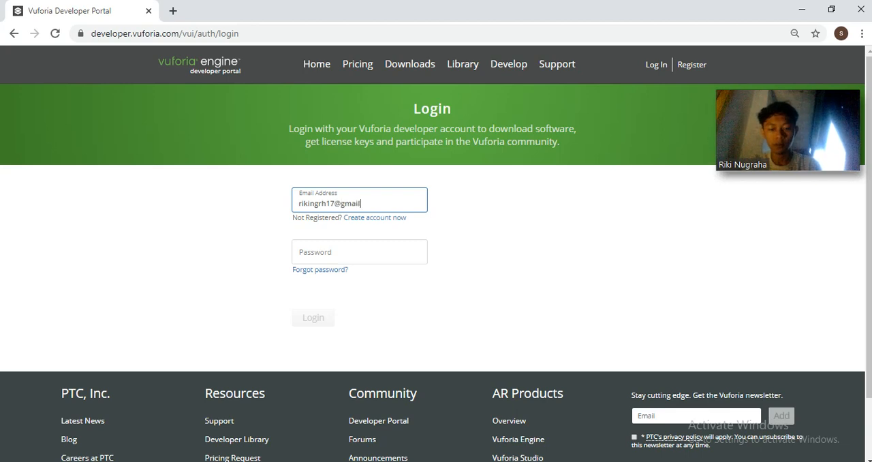
{"action": "key", "text": "Tab"}
{"action": "key", "text": "Tab"}
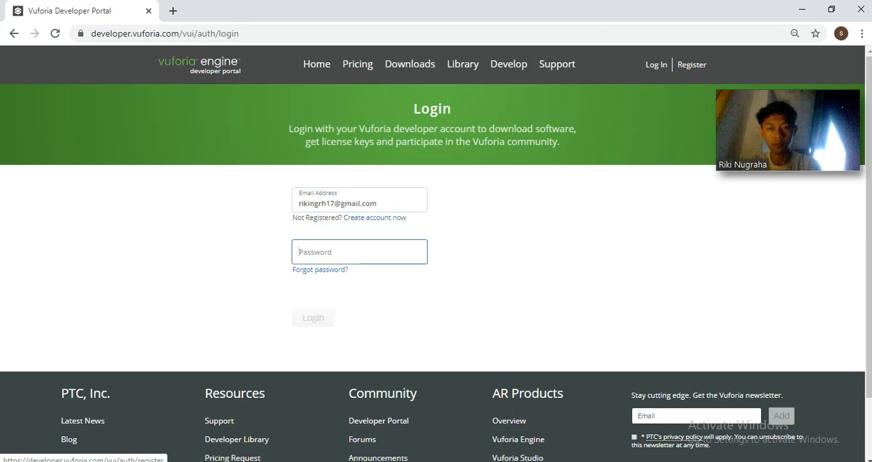
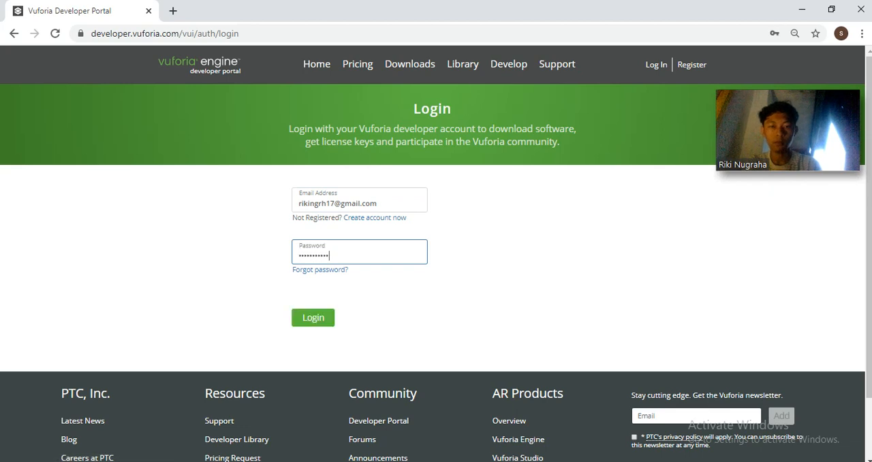
{"action": "key", "text": "Return"}
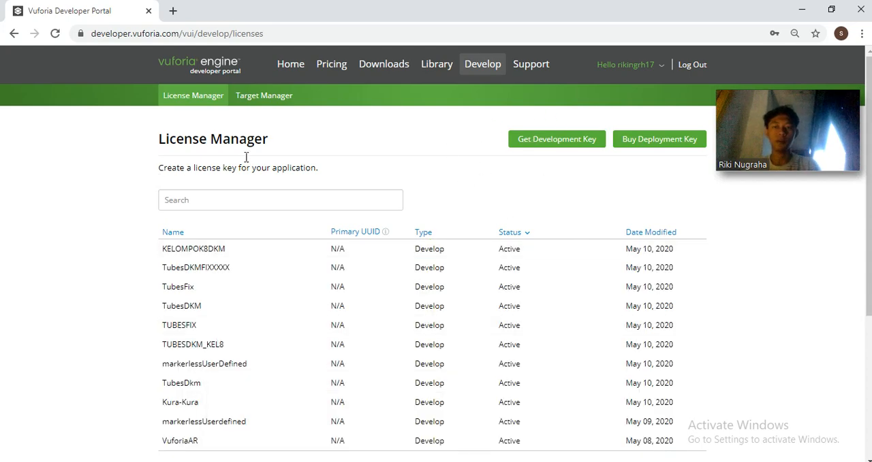
Create a free development license key named Kelompok8FIX, accepting the Vuforia Developer Agreement
{"action": "left_click", "coordinate": [543, 146]}
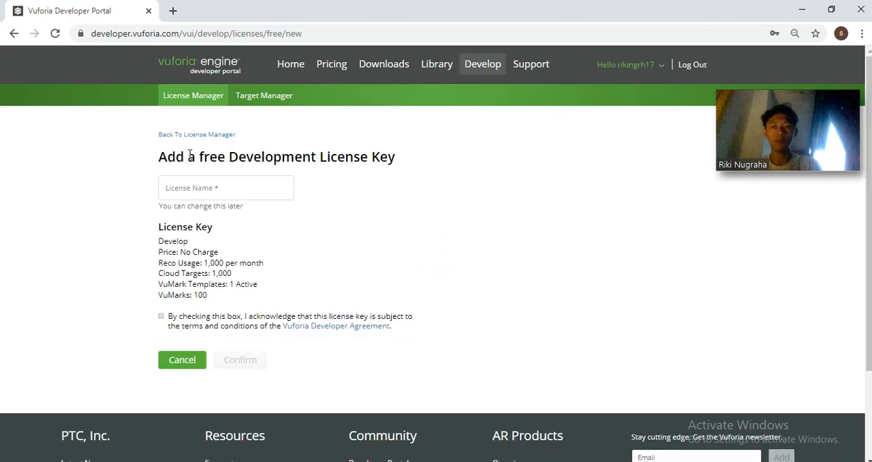
{"action": "left_click_drag", "start_coordinate": [226, 153], "coordinate": [372, 155]}
{"action": "left_click_drag", "start_coordinate": [260, 169], "coordinate": [218, 186]}
{"action": "left_click", "coordinate": [218, 187]}
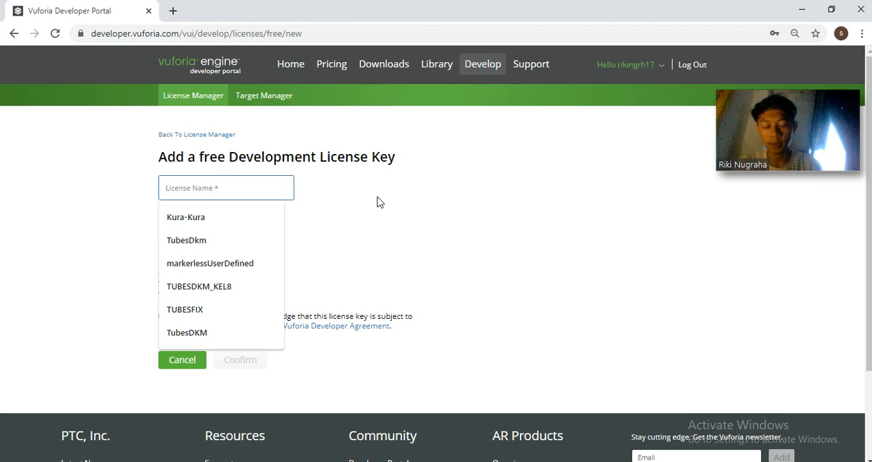
{"action": "type", "text": "K"}
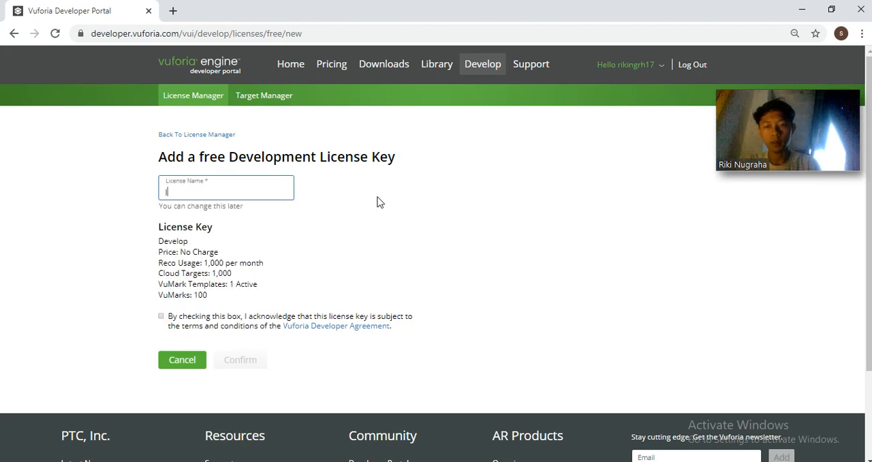
{"action": "key", "text": "BackSpace"}
{"action": "type", "text": "Kel"}
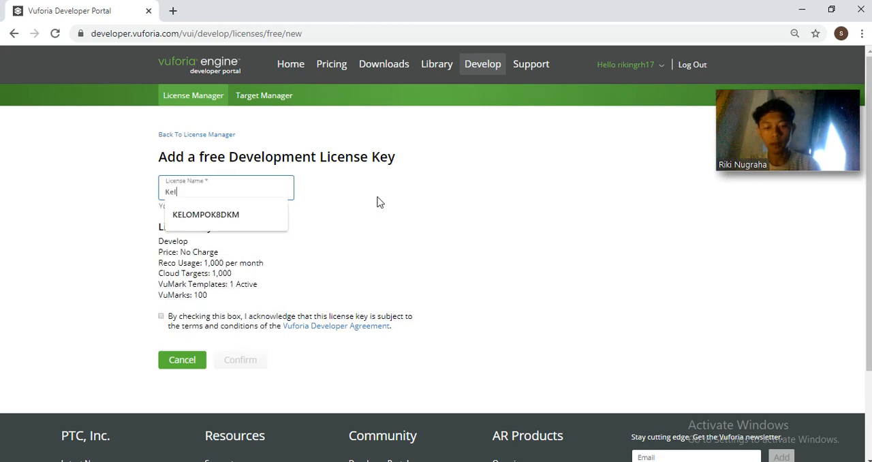
{"action": "type", "text": "ompok8"}
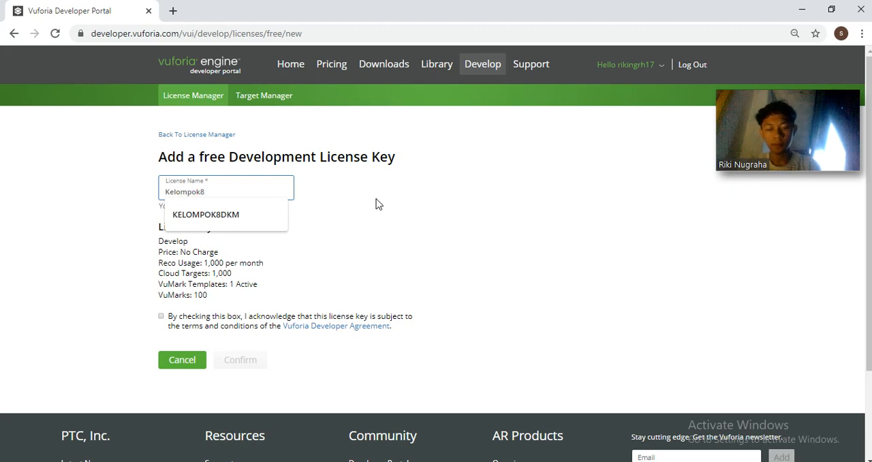
{"action": "type", "text": "FIX"}
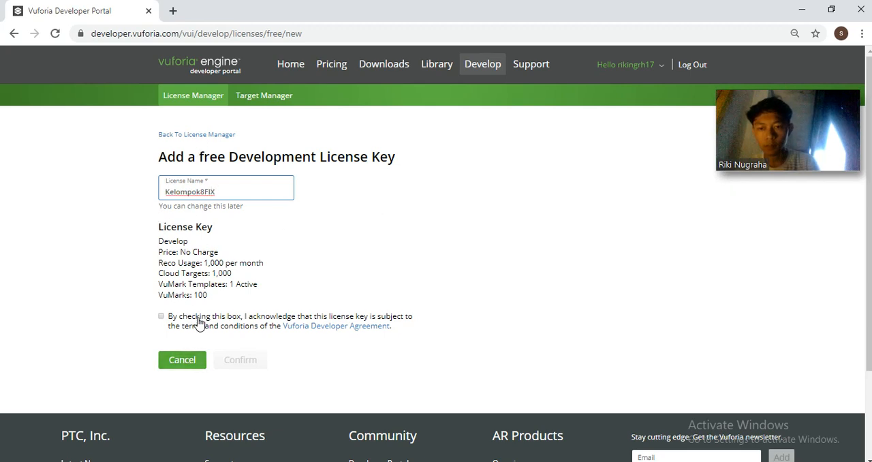
{"action": "left_click", "coordinate": [161, 316]}
{"action": "left_click", "coordinate": [226, 357]}
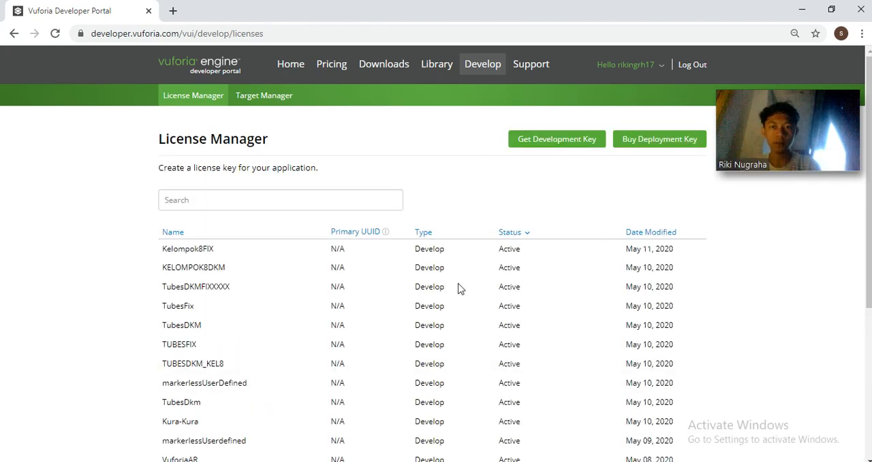
Open the Kelompok8FIX license and copy its license key to the clipboard
{"action": "scroll", "coordinate": [293, 198], "scroll_direction": "down", "scroll_amount": 1}
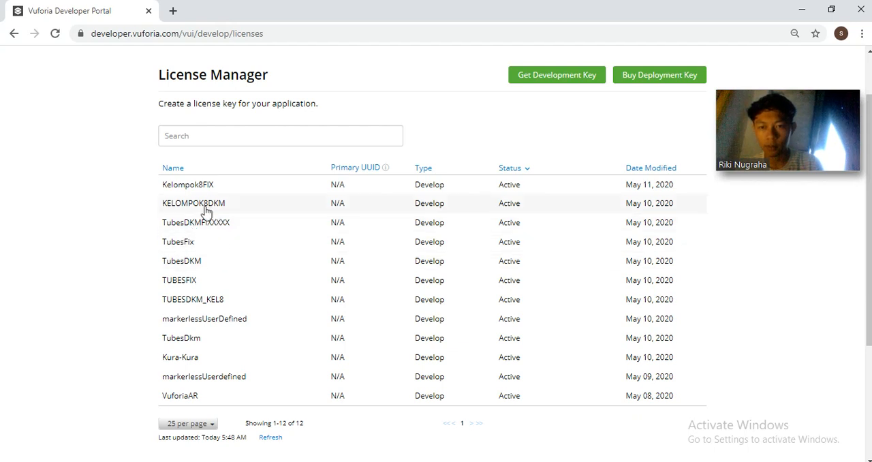
{"action": "left_click", "coordinate": [188, 191]}
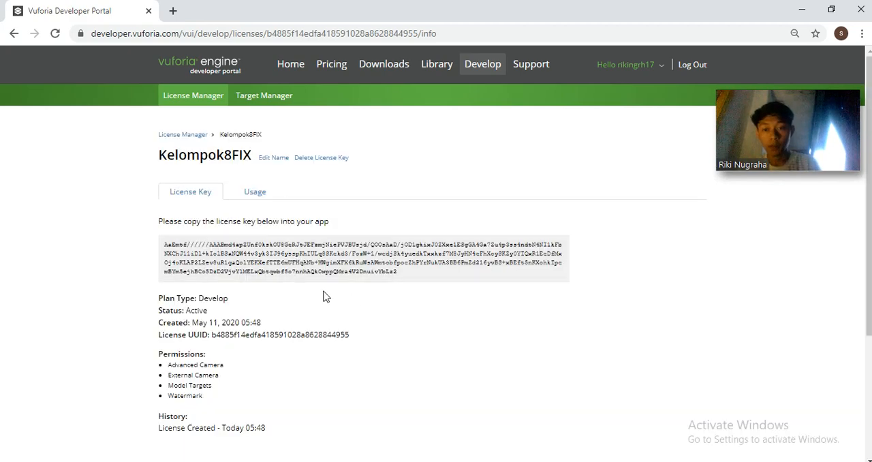
{"action": "left_click", "coordinate": [370, 282]}
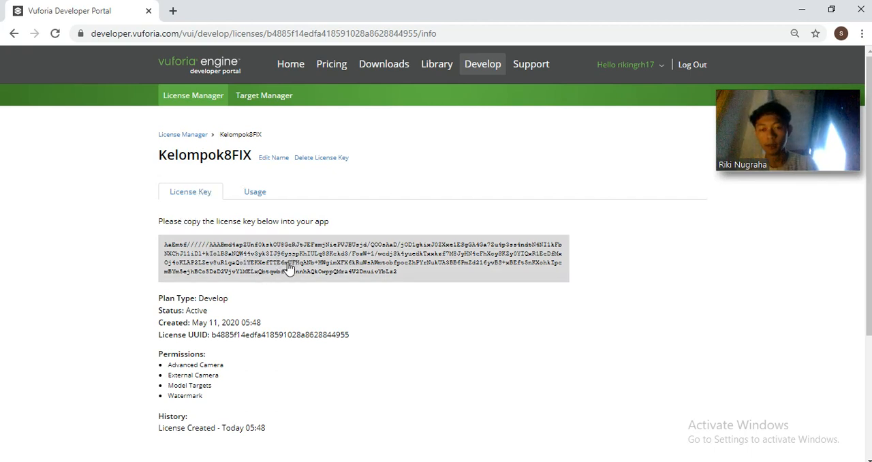
{"action": "left_click", "coordinate": [271, 249]}
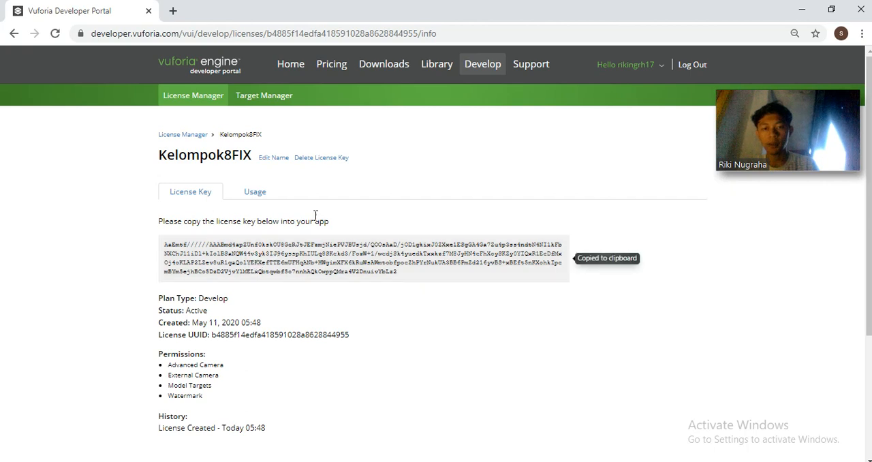
Open the Target Manager in a separate browser tab and launch Unity Hub
{"action": "middle_click", "coordinate": [256, 97]}
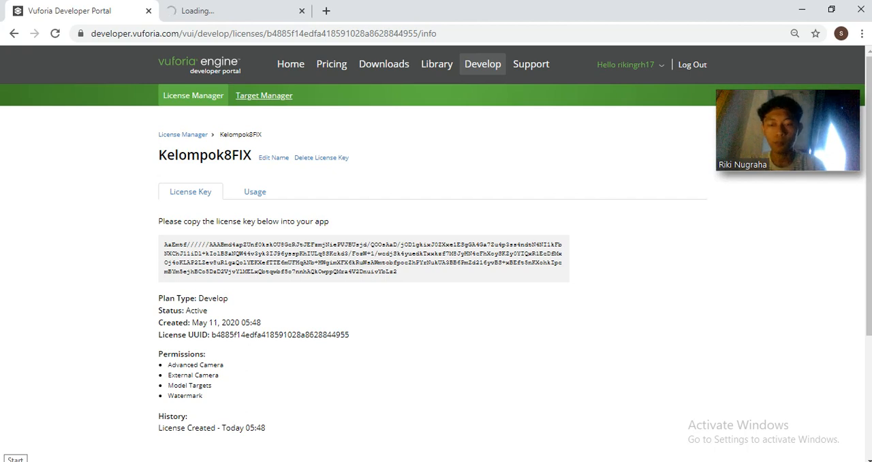
{"action": "left_click", "coordinate": [15, 461]}
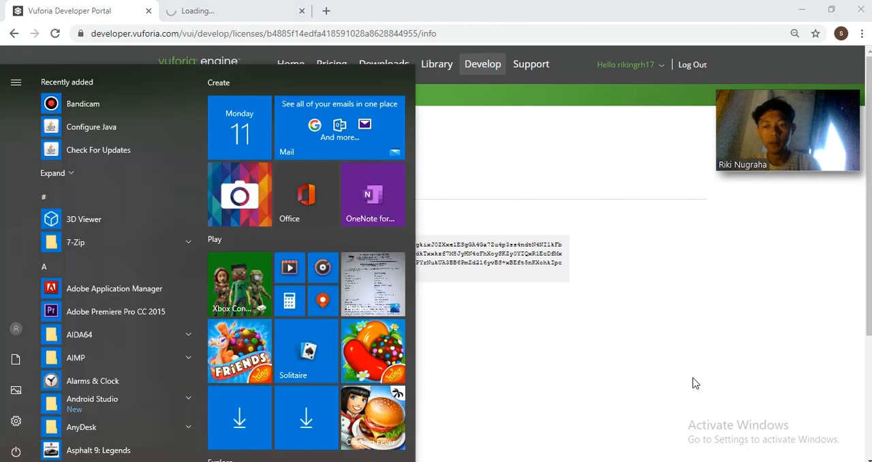
{"action": "type", "text": "u"}
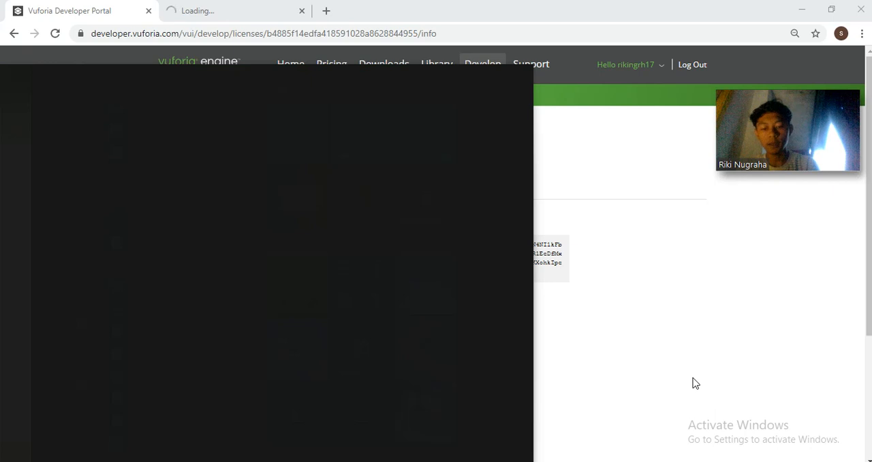
{"action": "type", "text": "nity"}
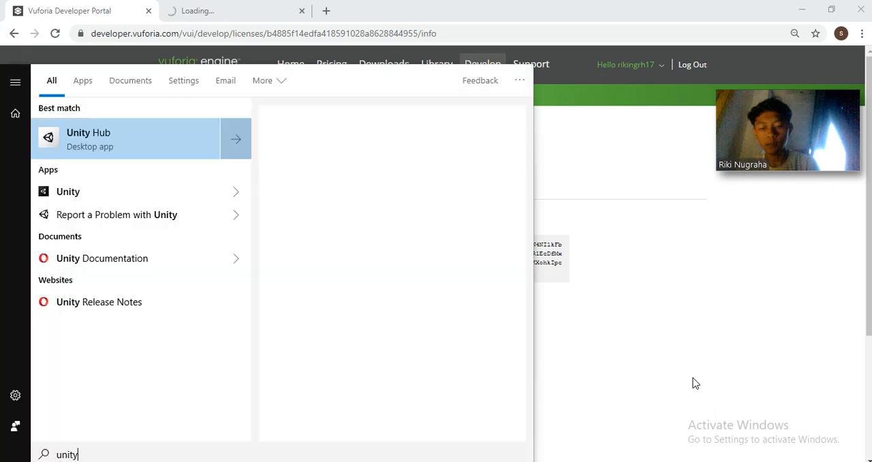
{"action": "key", "text": "Down"}
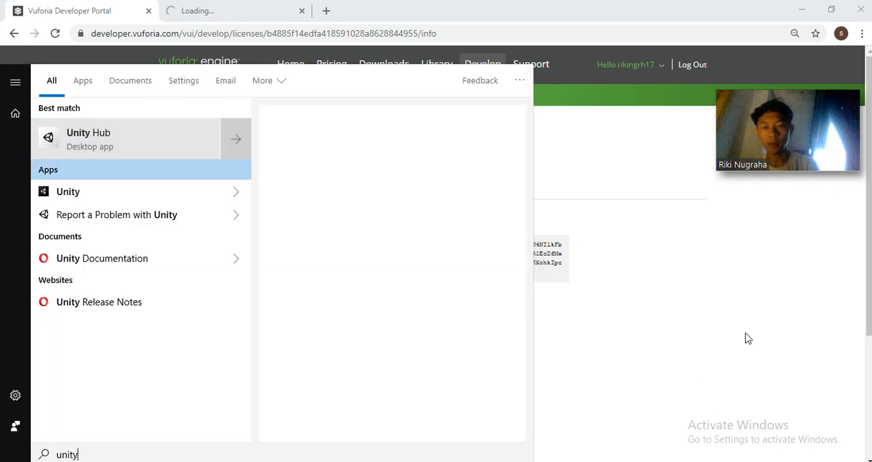
{"action": "key", "text": "Up"}
{"action": "key", "text": "Down"}
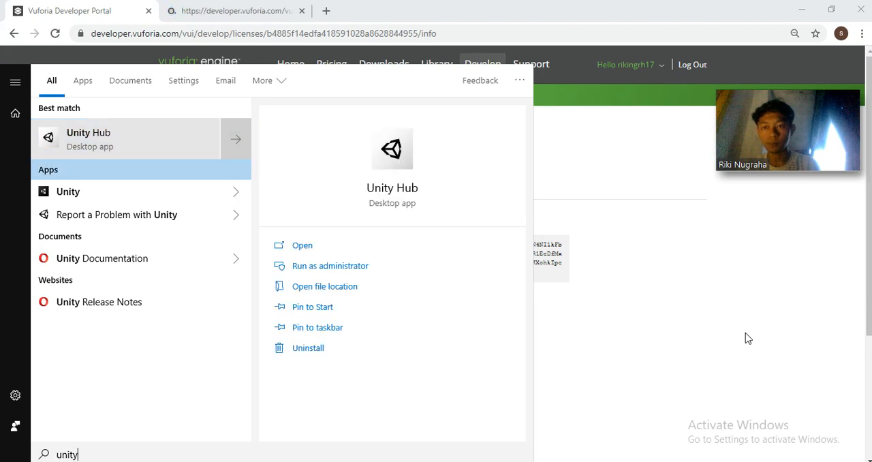
{"action": "key", "text": "Up"}
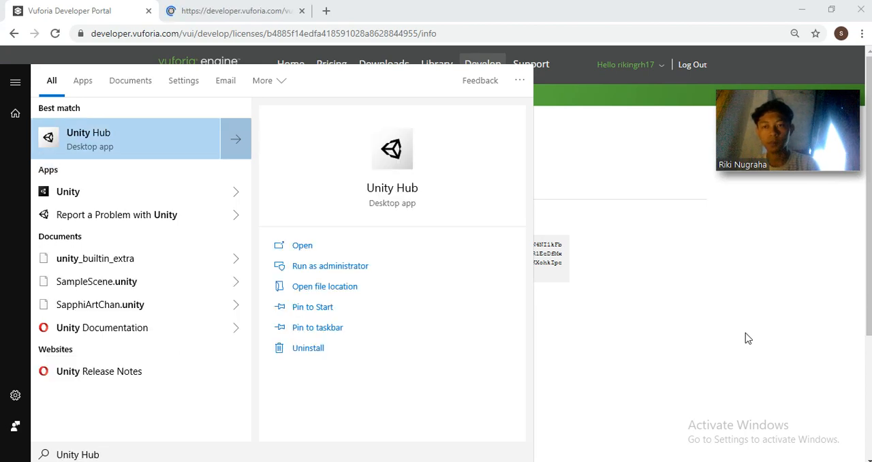
{"action": "key", "text": "Return"}
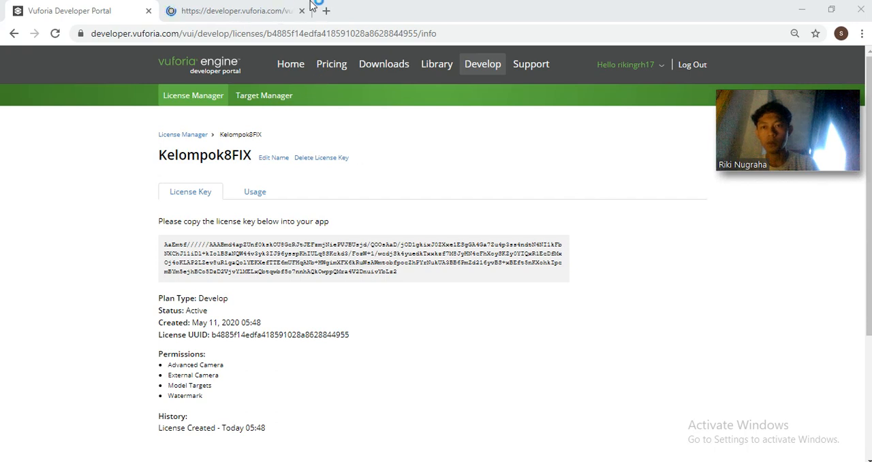
Create a Device database named Kelompok8Fix in the Target Manager
{"action": "left_click", "coordinate": [280, 7]}
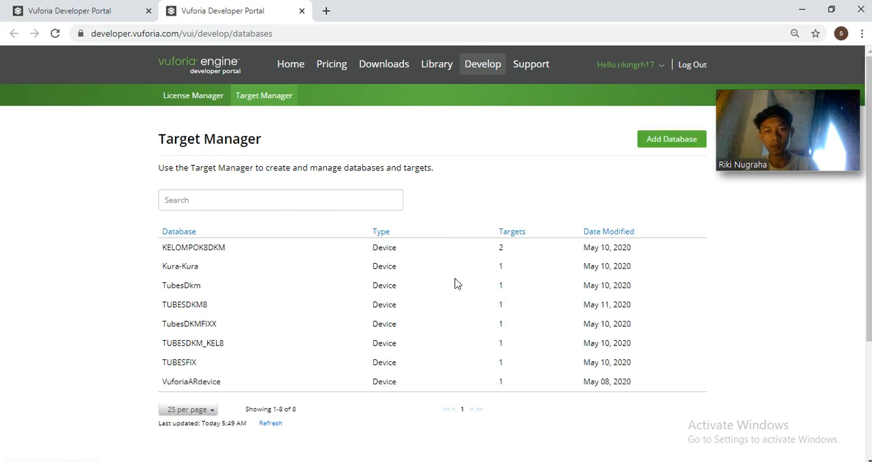
{"action": "left_click", "coordinate": [675, 140]}
{"action": "left_click", "coordinate": [469, 218]}
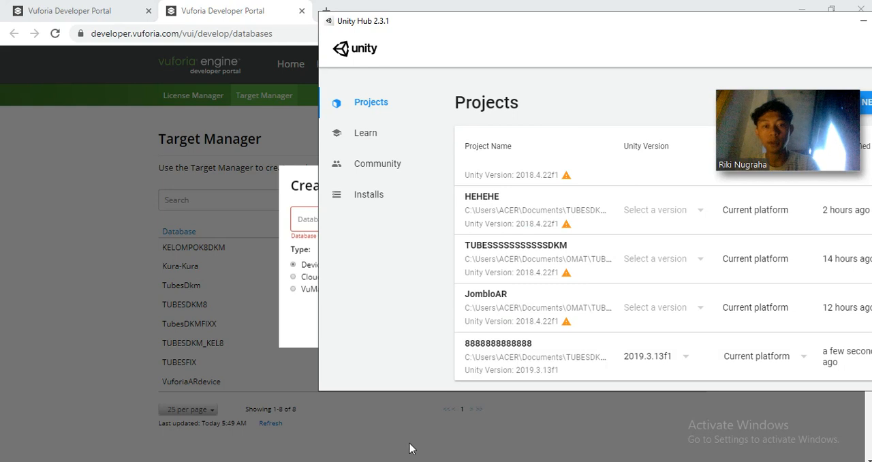
{"action": "left_click", "coordinate": [310, 218]}
{"action": "type", "text": "KEl"}
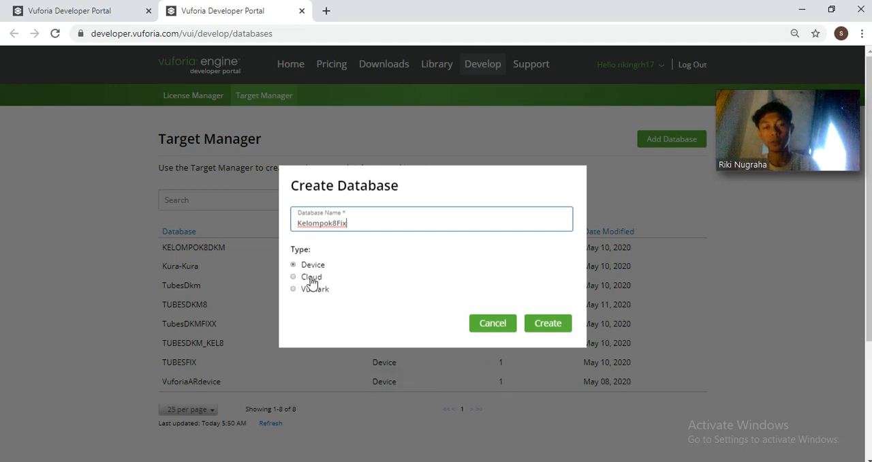
{"action": "left_click", "coordinate": [553, 330]}
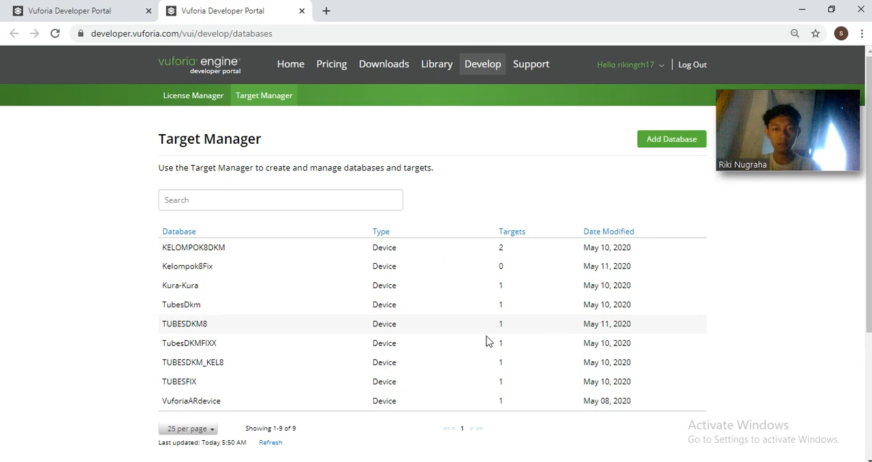
Open the Kelompok8Fix database from the list of target databases
{"action": "scroll", "coordinate": [207, 258], "scroll_direction": "down", "scroll_amount": 2}
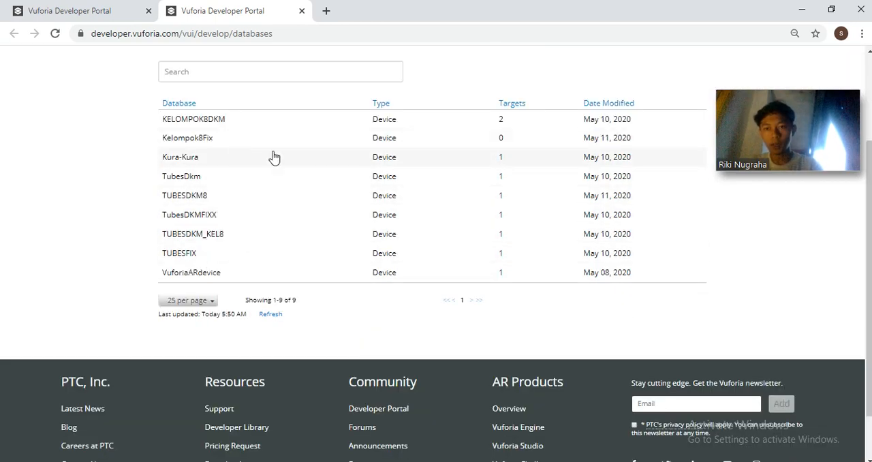
{"action": "left_click", "coordinate": [233, 139]}
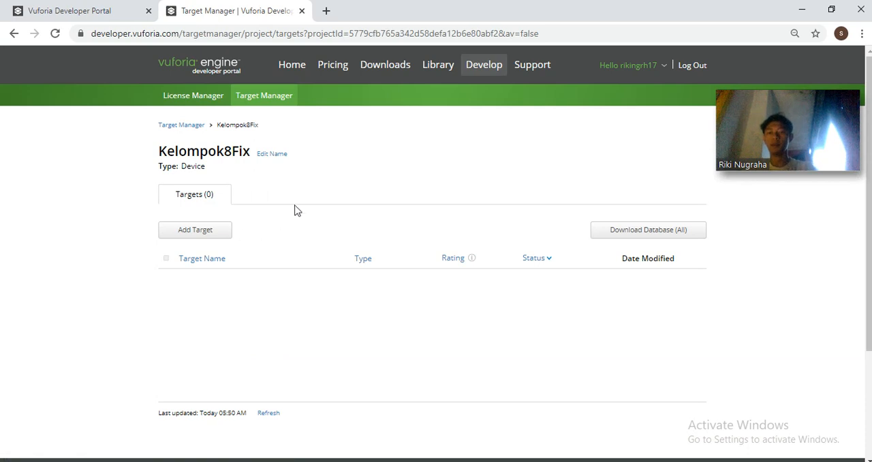
Start adding a single-image target to the Kelompok8Fix database, using LOGO APP.png from the TUBES DKM folder as its image
{"action": "left_click", "coordinate": [199, 230]}
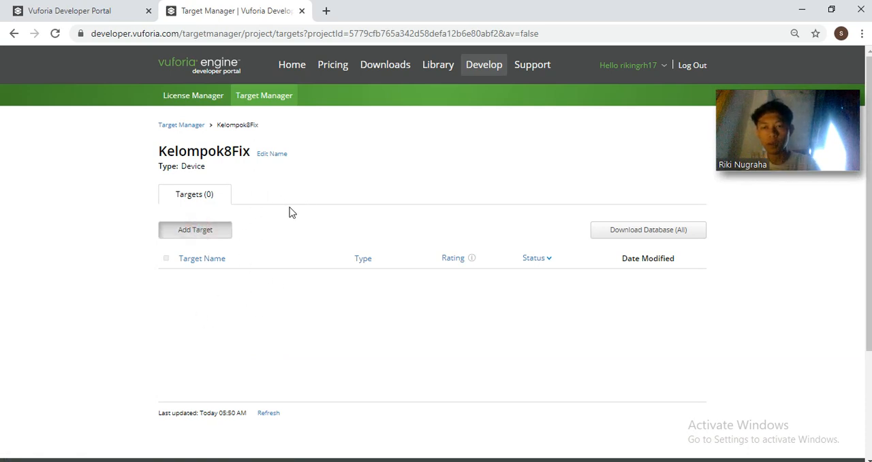
{"action": "left_click", "coordinate": [197, 232]}
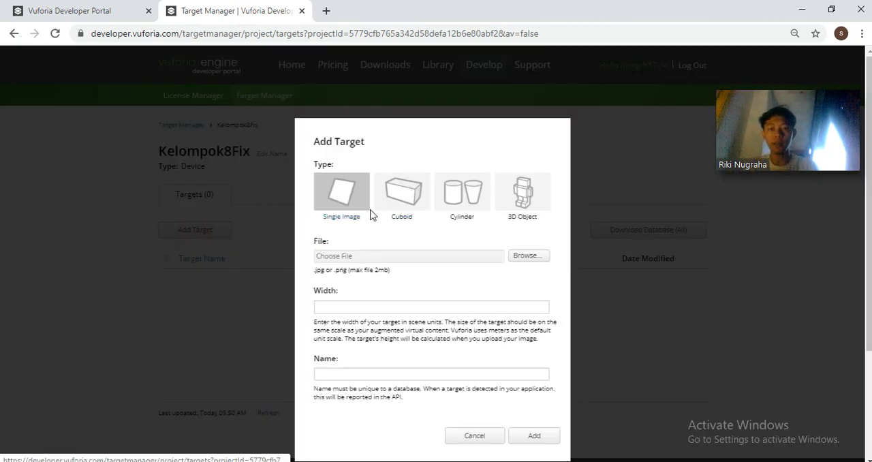
{"action": "left_click", "coordinate": [532, 260]}
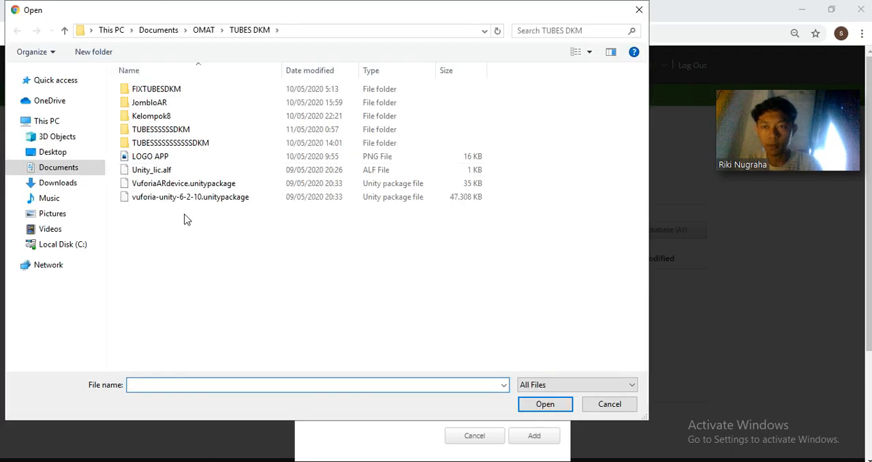
{"action": "left_click", "coordinate": [166, 157]}
{"action": "left_click", "coordinate": [166, 170]}
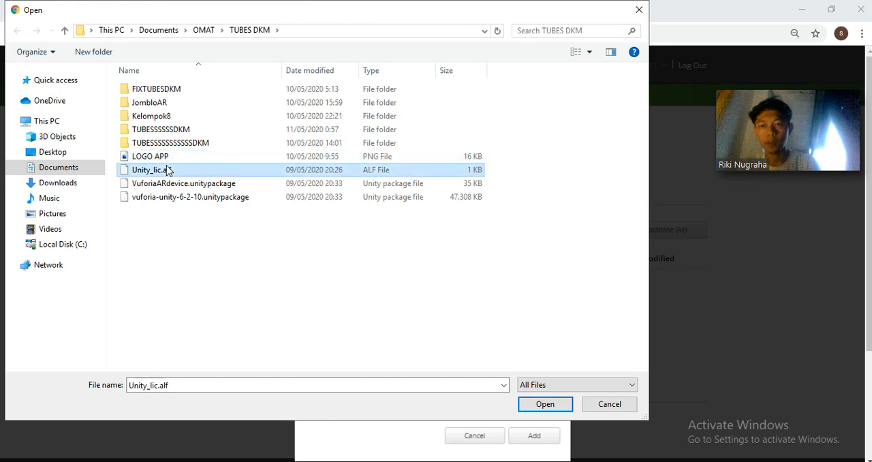
{"action": "left_click", "coordinate": [166, 157]}
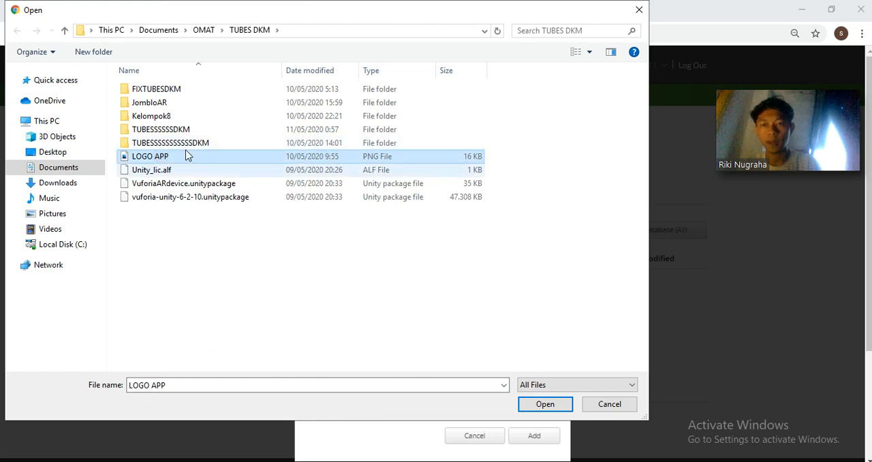
{"action": "left_click", "coordinate": [156, 169]}
{"action": "double_click", "coordinate": [156, 161]}
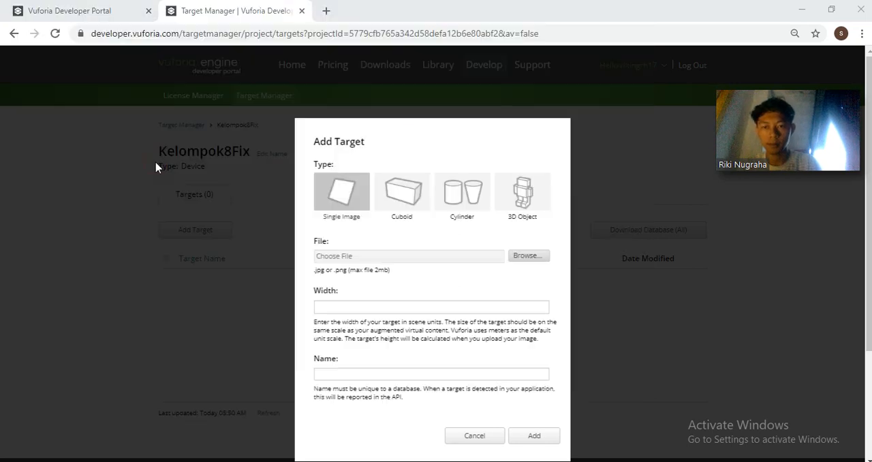
Set the target's width to 100 and its name to LOGO, and add it to the database
{"action": "left_click", "coordinate": [457, 305]}
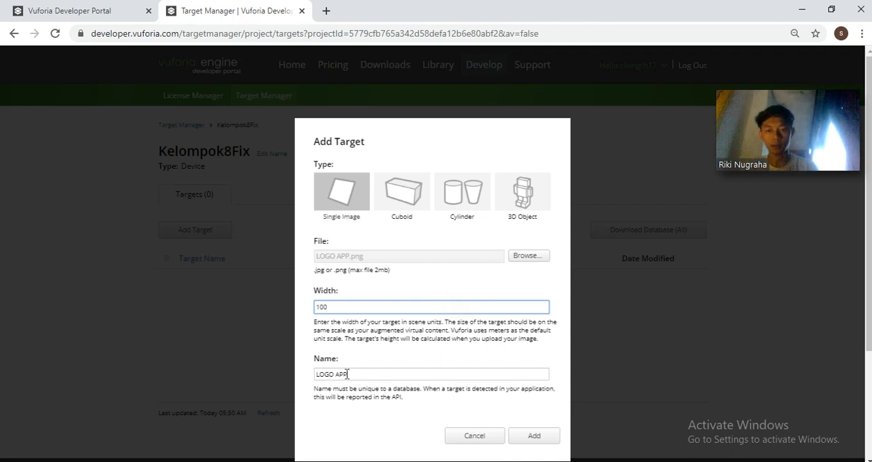
{"action": "left_click_drag", "start_coordinate": [347, 374], "coordinate": [293, 382]}
{"action": "type", "text": "L"}
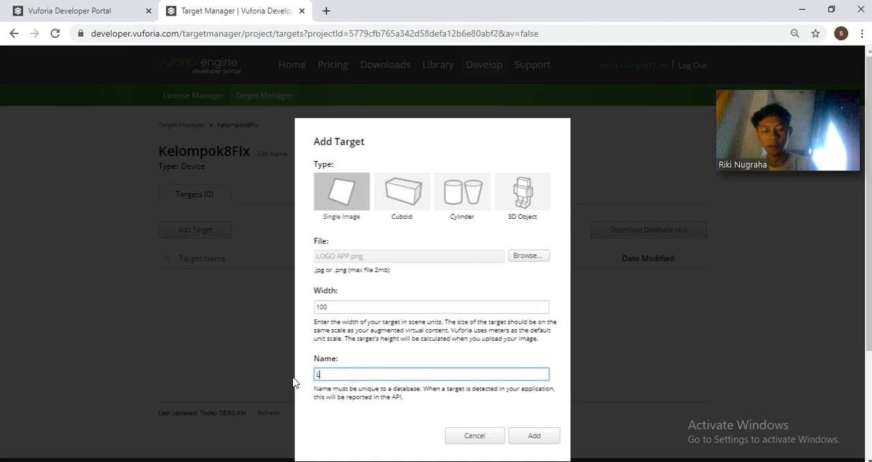
{"action": "left_click", "coordinate": [537, 434]}
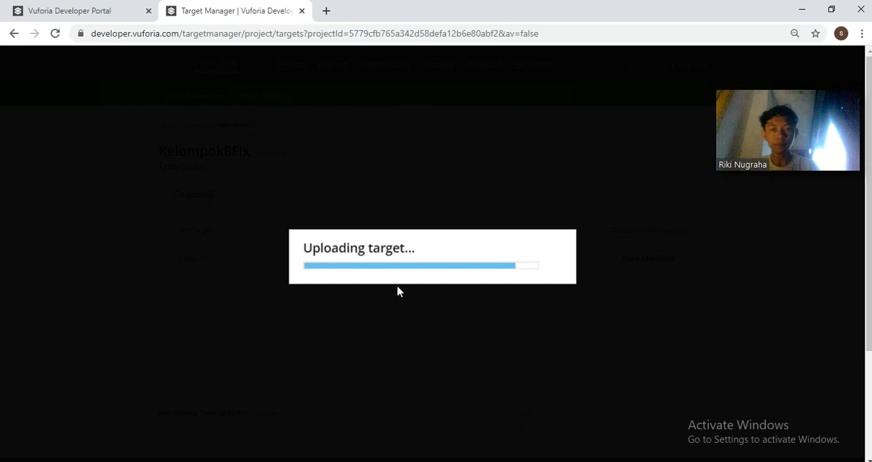
{"action": "key", "text": "alt+Tab"}
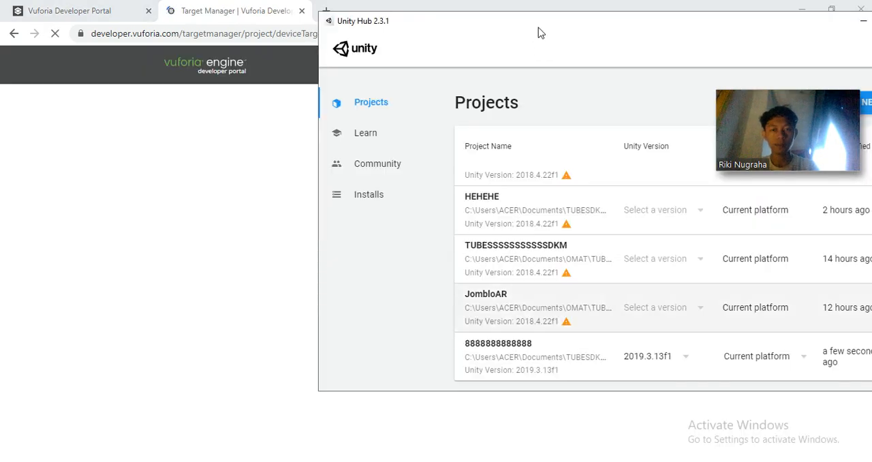
{"action": "left_click_drag", "start_coordinate": [538, 23], "coordinate": [170, 171]}
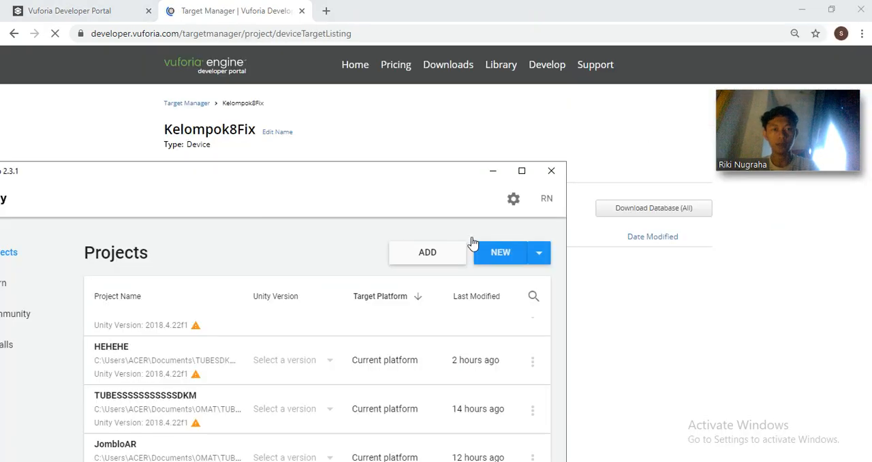
{"action": "left_click_drag", "start_coordinate": [413, 181], "coordinate": [842, 133]}
{"action": "left_click", "coordinate": [214, 337]}
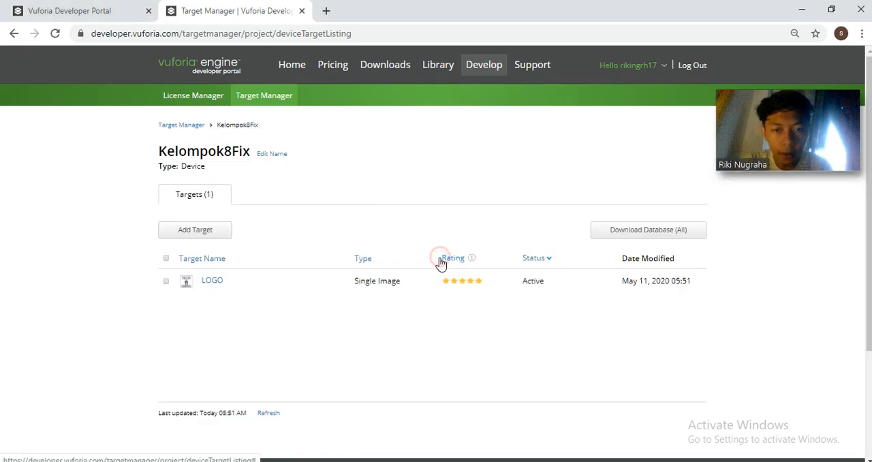
Open the LOGO target, show its detected features for examination, and return to the database's target list
{"action": "left_click", "coordinate": [213, 282]}
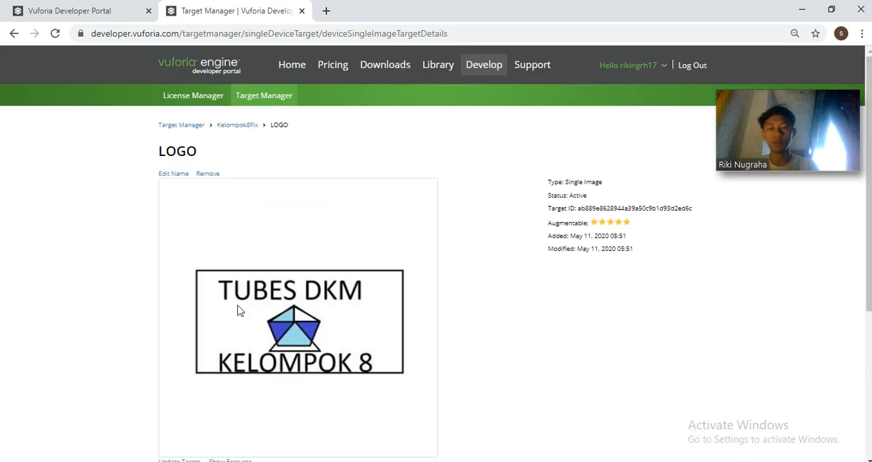
{"action": "right_click", "coordinate": [14, 33]}
{"action": "left_click", "coordinate": [37, 270]}
{"action": "scroll", "coordinate": [45, 269], "scroll_direction": "down", "scroll_amount": 4}
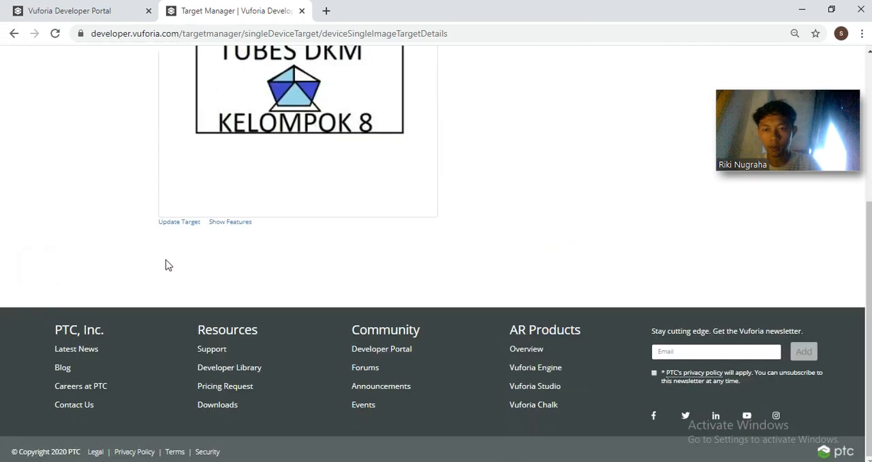
{"action": "left_click", "coordinate": [215, 223]}
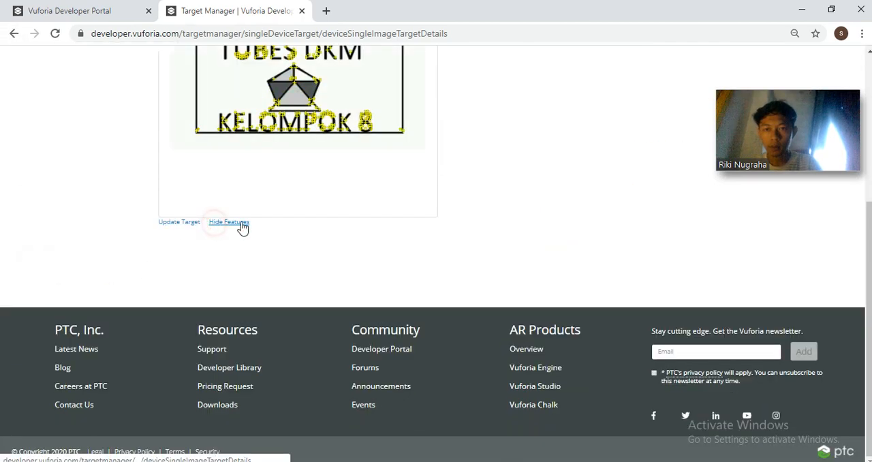
{"action": "scroll", "coordinate": [241, 227], "scroll_direction": "up", "scroll_amount": 3}
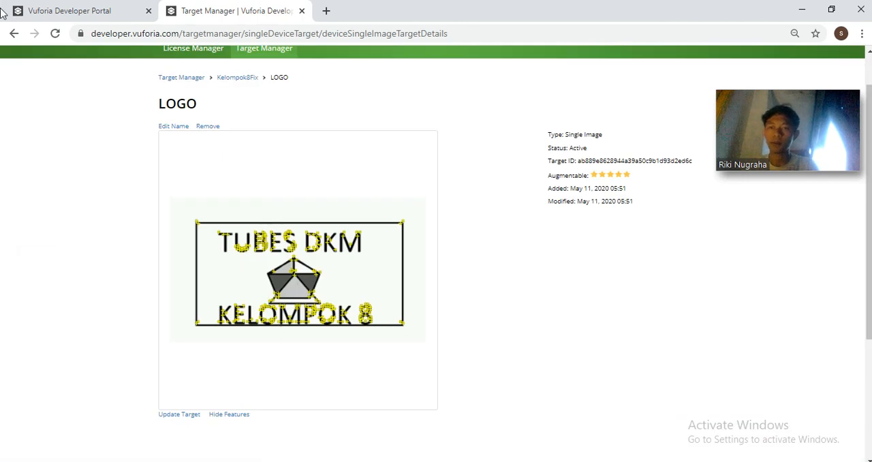
{"action": "left_click", "coordinate": [16, 32]}
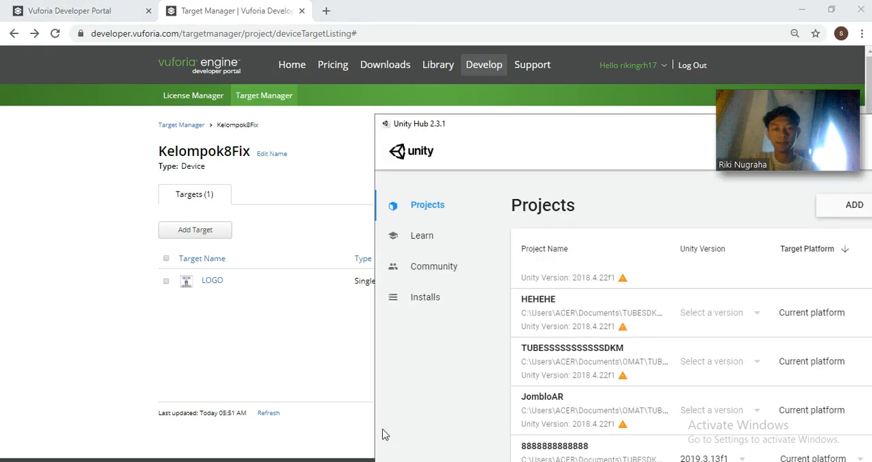
Download the whole Kelompok8Fix database with Unity Editor as the development platform
{"action": "left_click", "coordinate": [300, 369]}
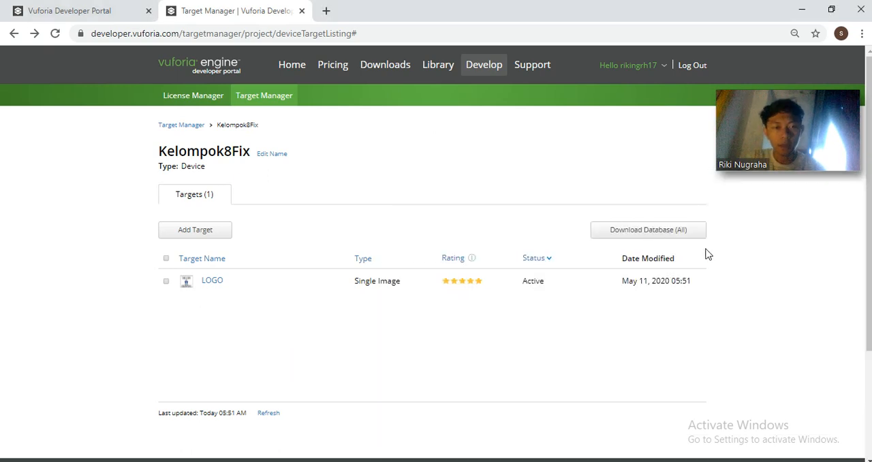
{"action": "left_click", "coordinate": [692, 230]}
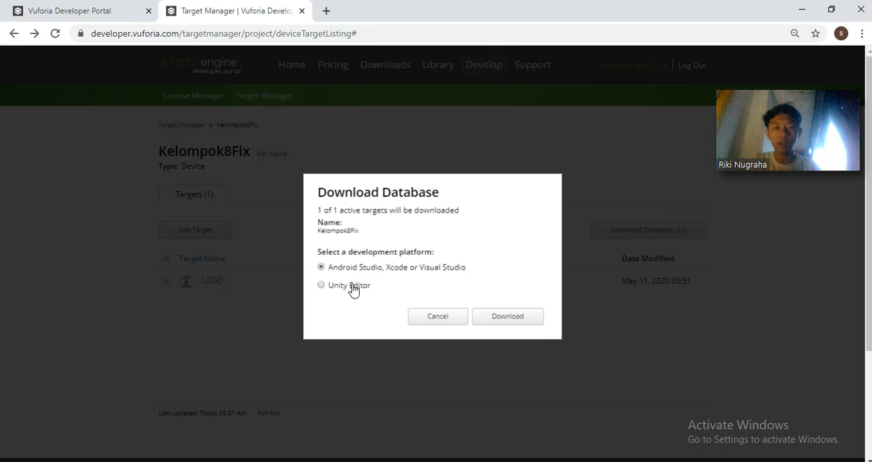
{"action": "left_click", "coordinate": [352, 286]}
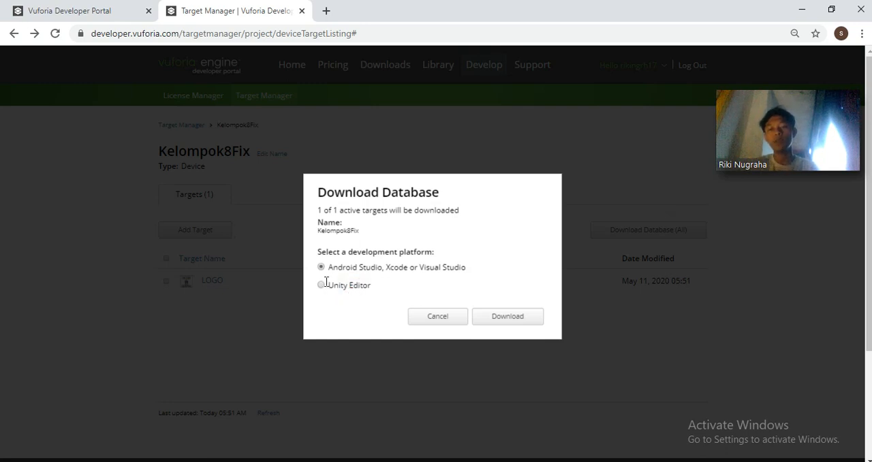
{"action": "left_click", "coordinate": [322, 286]}
{"action": "left_click", "coordinate": [516, 314]}
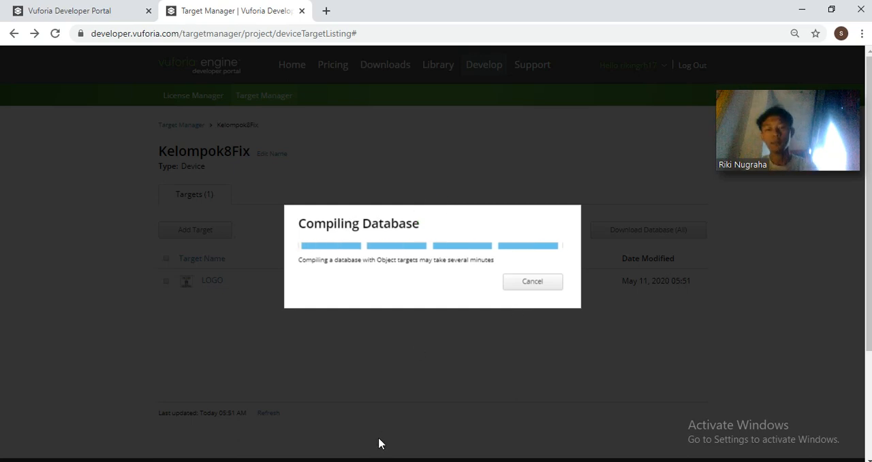
Switch to Unity Hub and start a new project with Unity version 2019.3.13f1
{"action": "key", "text": "alt+Tab"}
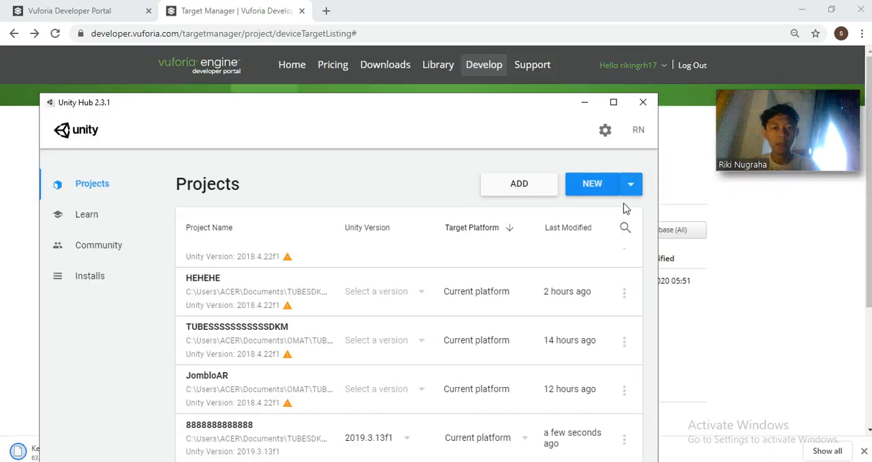
{"action": "left_click", "coordinate": [634, 184]}
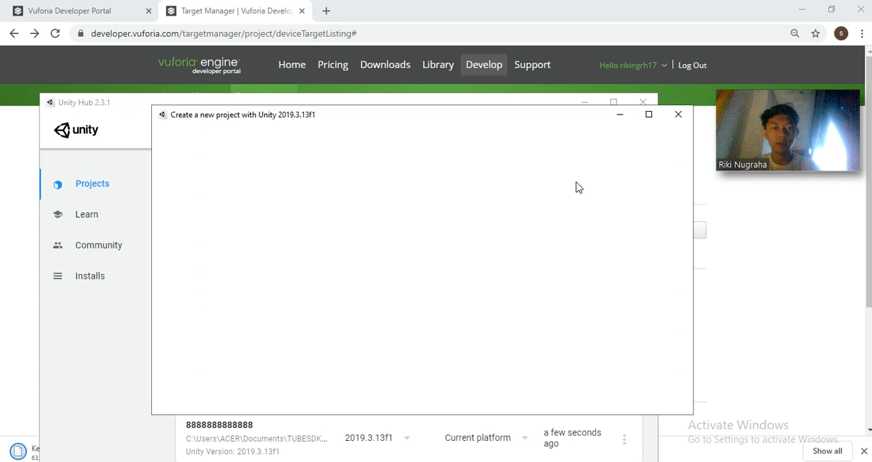
{"action": "left_click", "coordinate": [677, 116]}
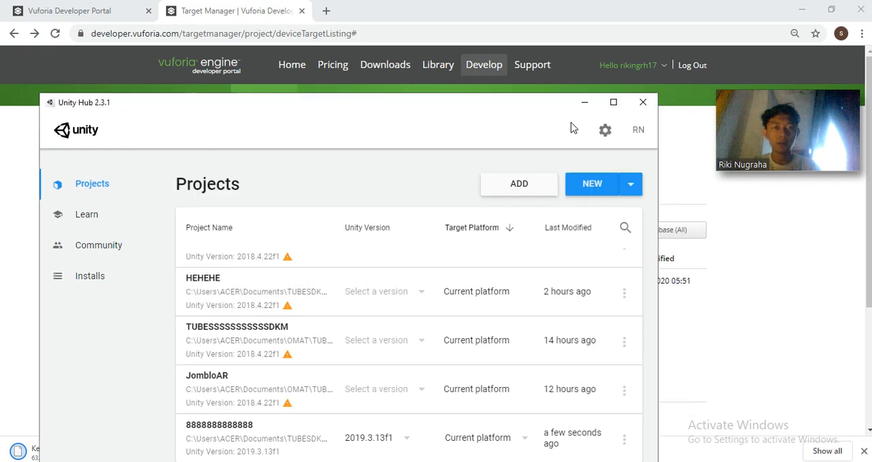
{"action": "left_click", "coordinate": [632, 184]}
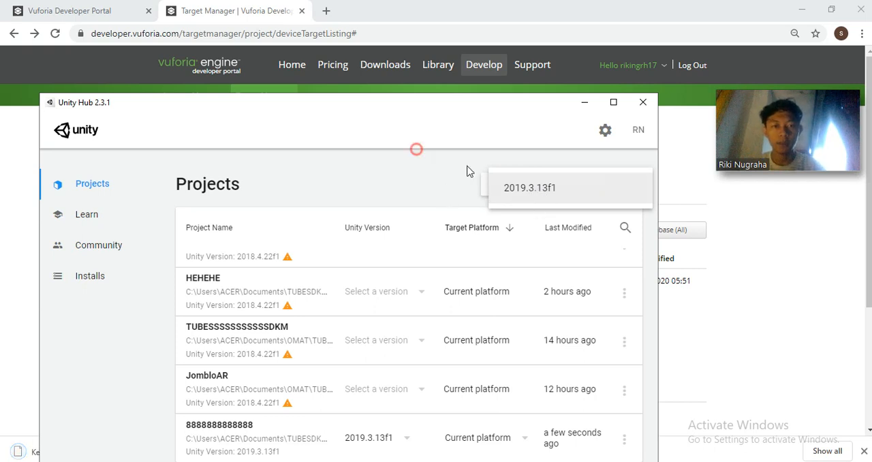
{"action": "left_click", "coordinate": [568, 187]}
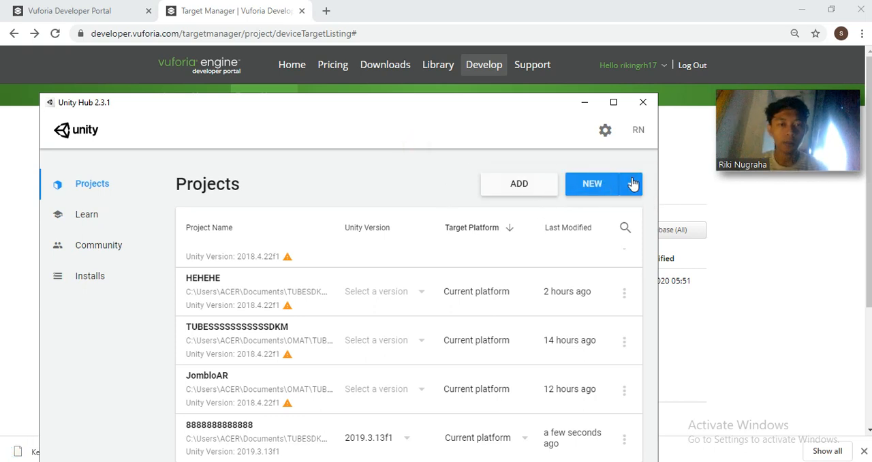
{"action": "left_click", "coordinate": [631, 184]}
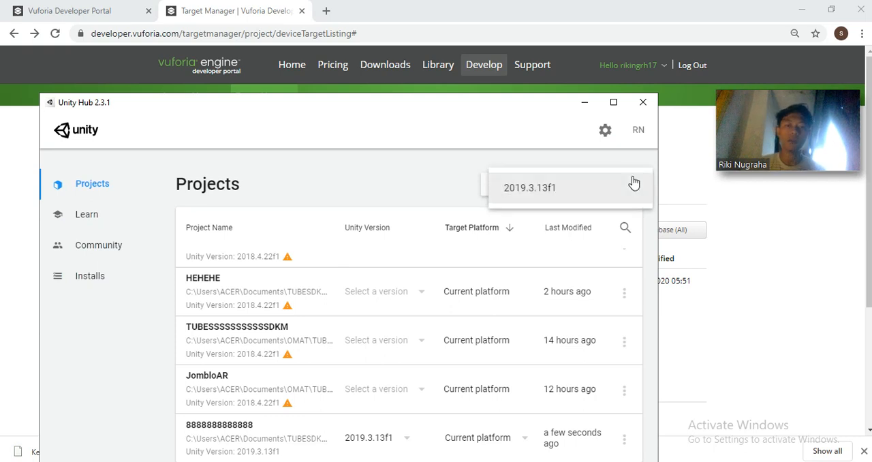
{"action": "left_click", "coordinate": [529, 195]}
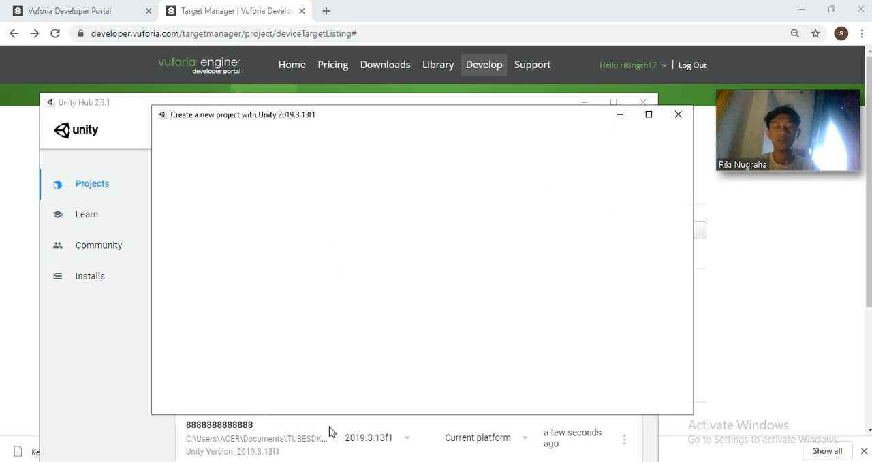
Dismiss the browser's downloads bar and return to Unity Hub's new project window
{"action": "left_click", "coordinate": [2, 400]}
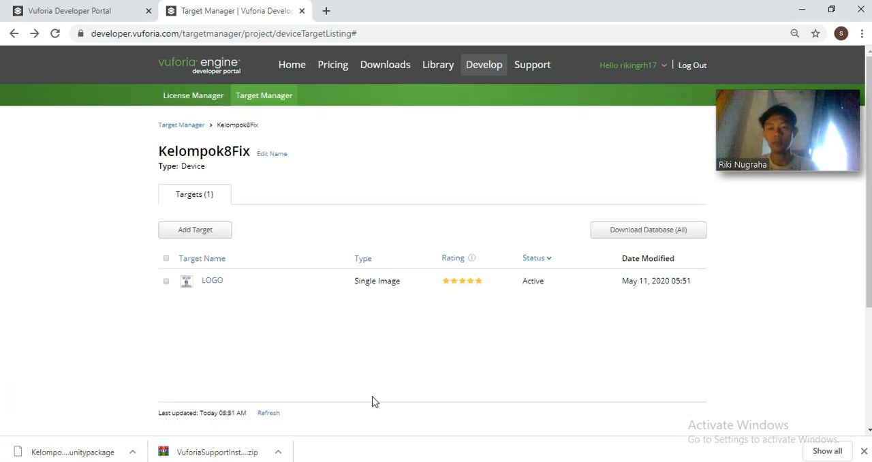
{"action": "left_click", "coordinate": [863, 451]}
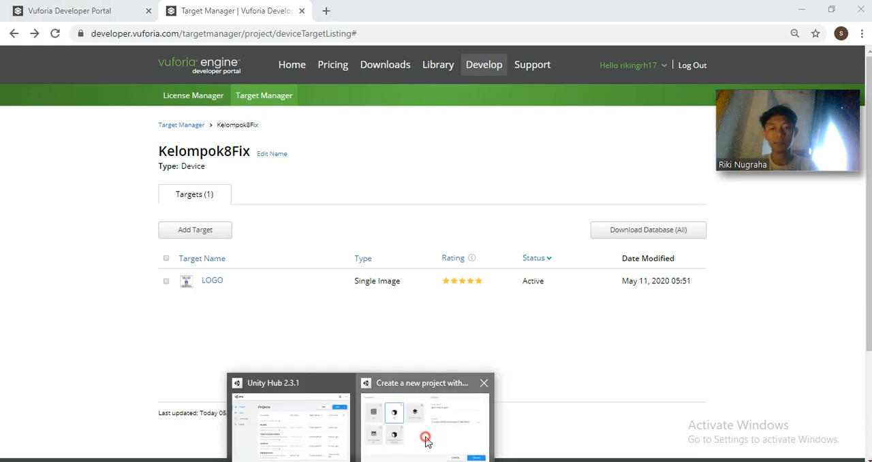
{"action": "left_click", "coordinate": [423, 437]}
Name the new 3D Unity project Kelompok8Fix
{"action": "left_click", "coordinate": [397, 206]}
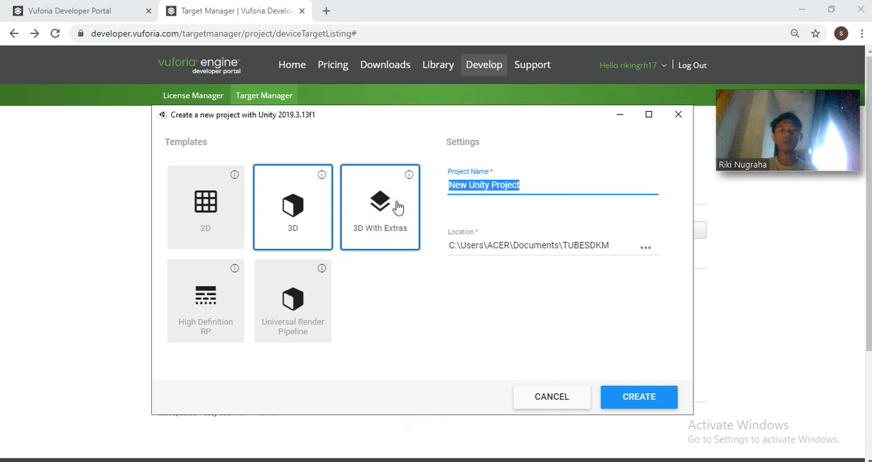
{"action": "type", "text": "k"}
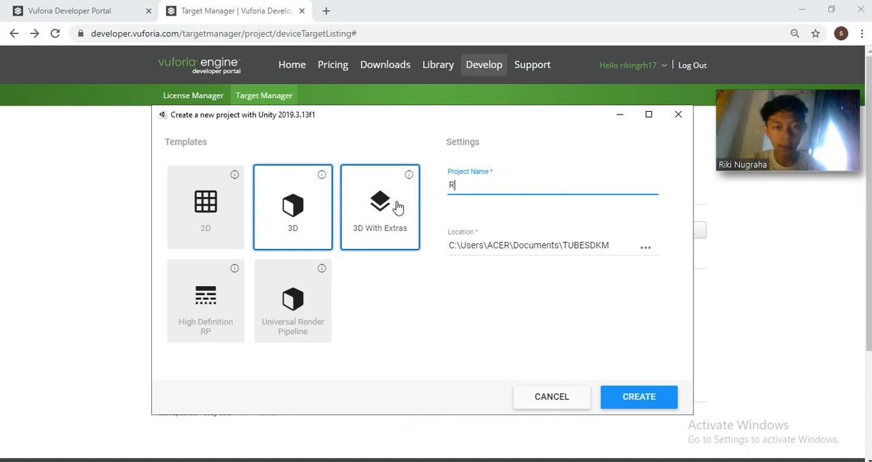
{"action": "key", "text": "BackSpace"}
{"action": "type", "text": "Kelompok8Fix"}
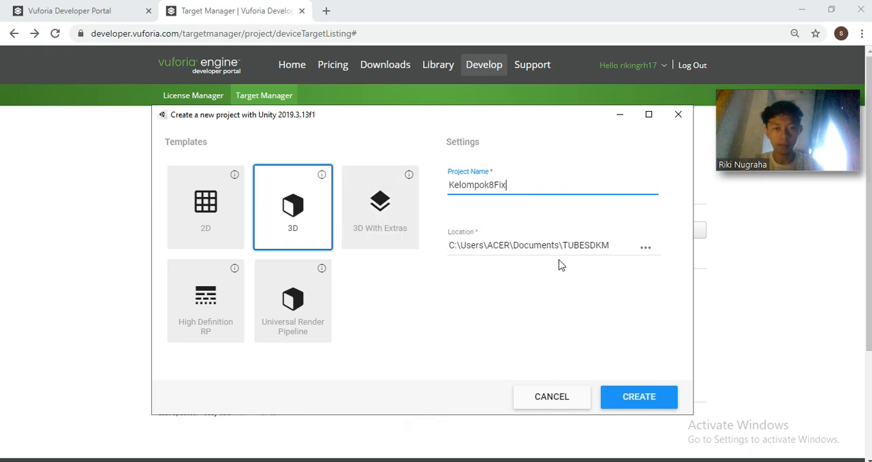
Create a folder named Kelompok8fix inside Documents\TUBESDKM for the project location and open it
{"action": "left_click_drag", "start_coordinate": [549, 250], "coordinate": [658, 250]}
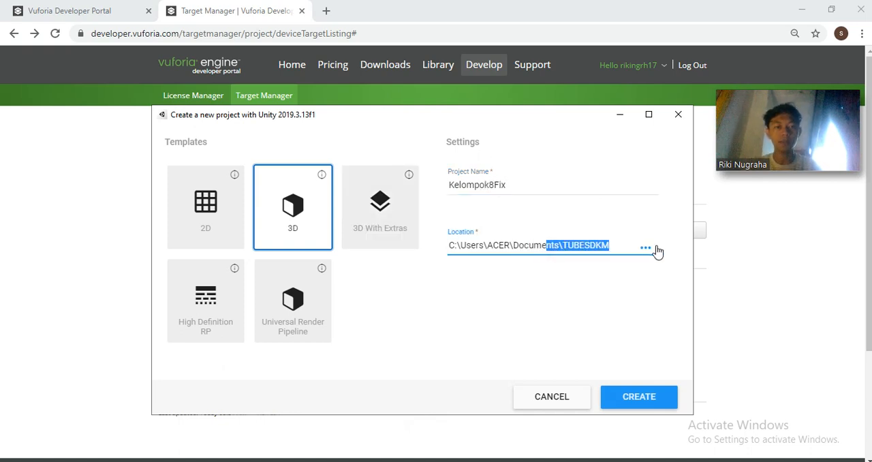
{"action": "left_click", "coordinate": [649, 249]}
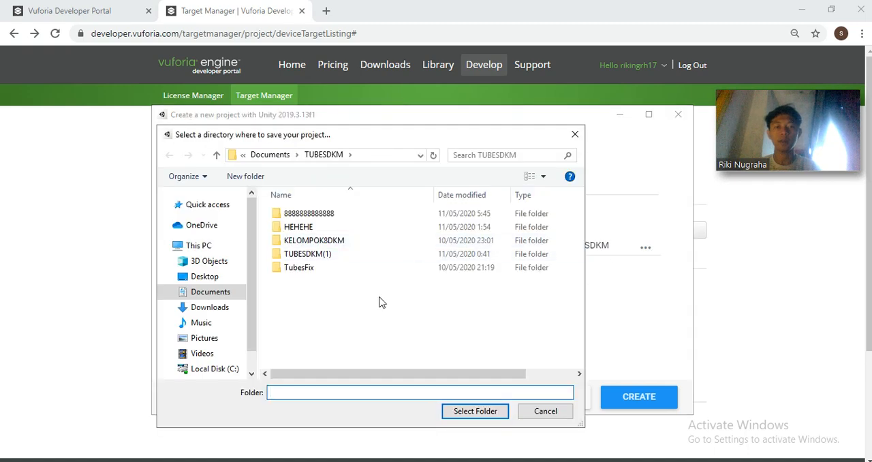
{"action": "left_click", "coordinate": [249, 178]}
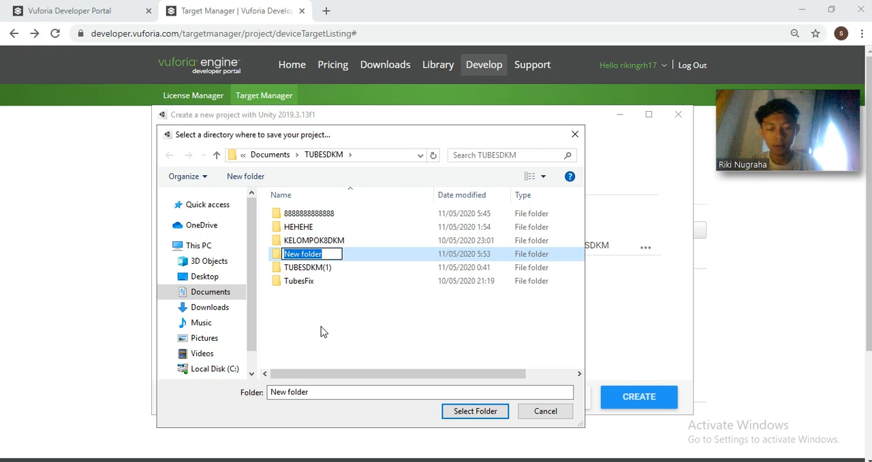
{"action": "type", "text": "Kelompok8FIx"}
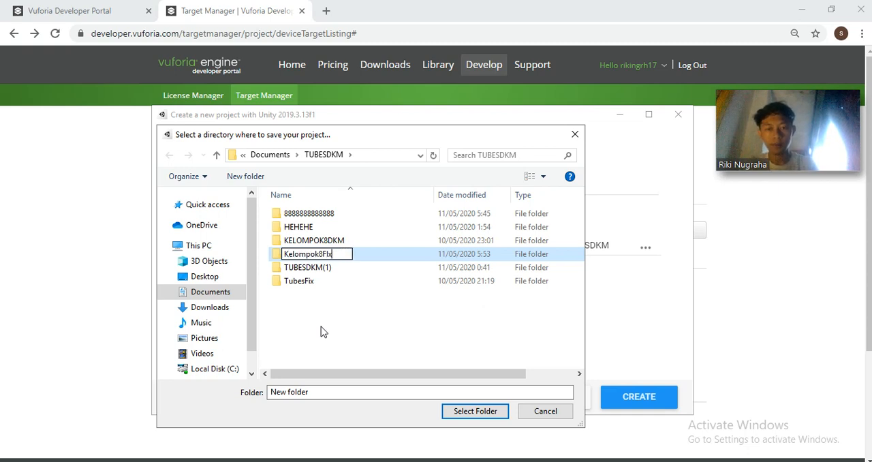
{"action": "key", "text": "BackSpace"}
{"action": "key", "text": "BackSpace"}
{"action": "type", "text": "fix"}
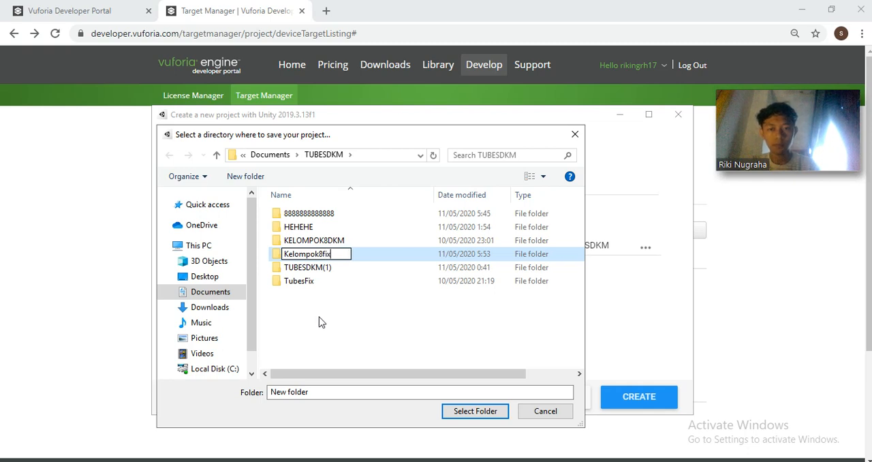
{"action": "left_click", "coordinate": [323, 317]}
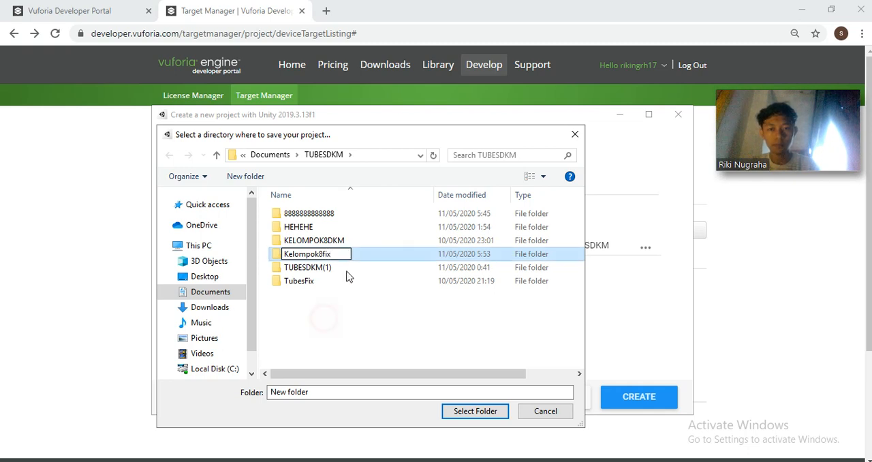
{"action": "double_click", "coordinate": [318, 255]}
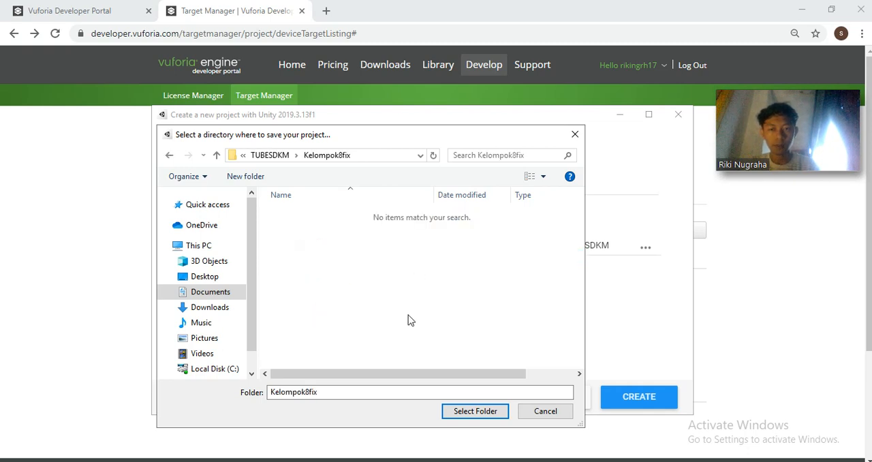
Choose the Kelompok8fix folder as the save location and create the Unity project
{"action": "left_click", "coordinate": [420, 158]}
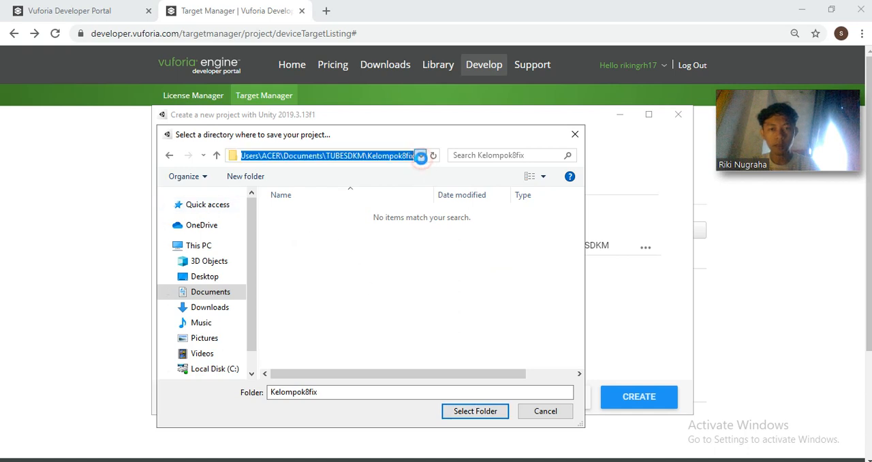
{"action": "left_click", "coordinate": [294, 154]}
{"action": "left_click", "coordinate": [293, 154]}
{"action": "left_click_drag", "start_coordinate": [291, 155], "coordinate": [173, 163]}
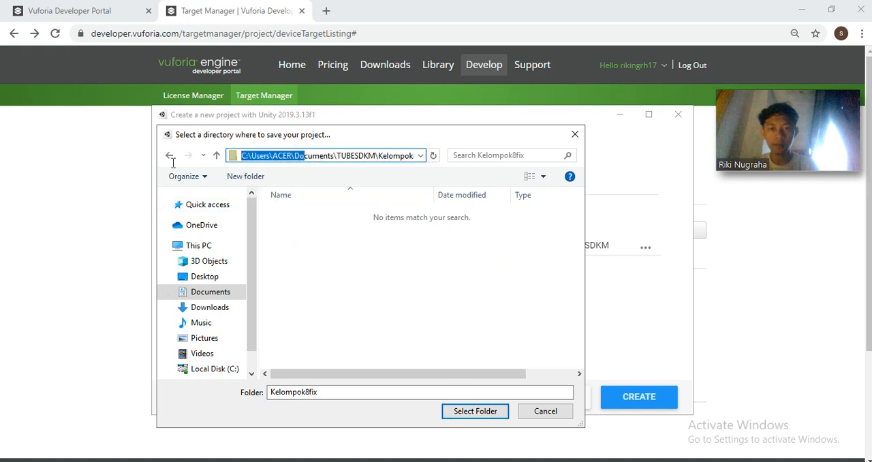
{"action": "left_click", "coordinate": [476, 414]}
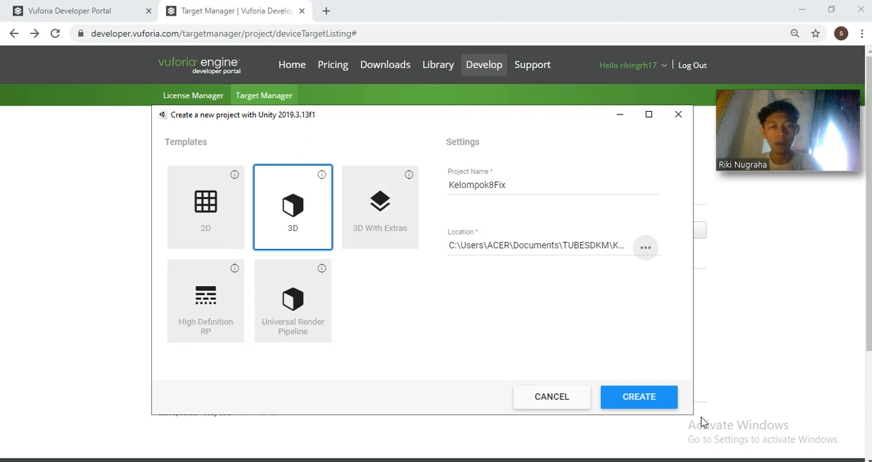
{"action": "left_click", "coordinate": [625, 399]}
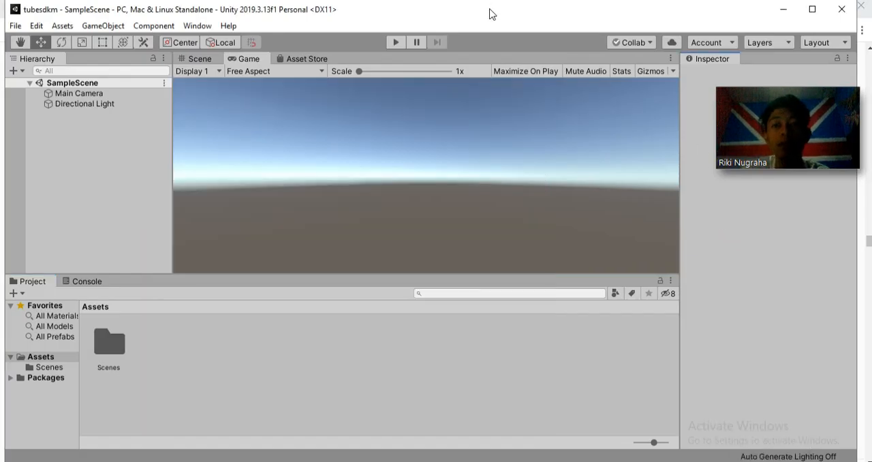
Start importing a custom package into the project and browse to the Downloads folder
{"action": "left_click", "coordinate": [61, 28]}
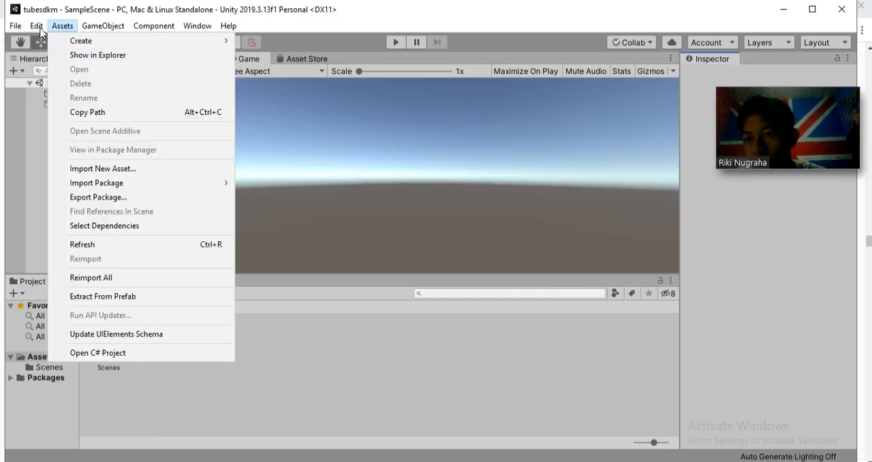
{"action": "mouse_move", "coordinate": [36, 26]}
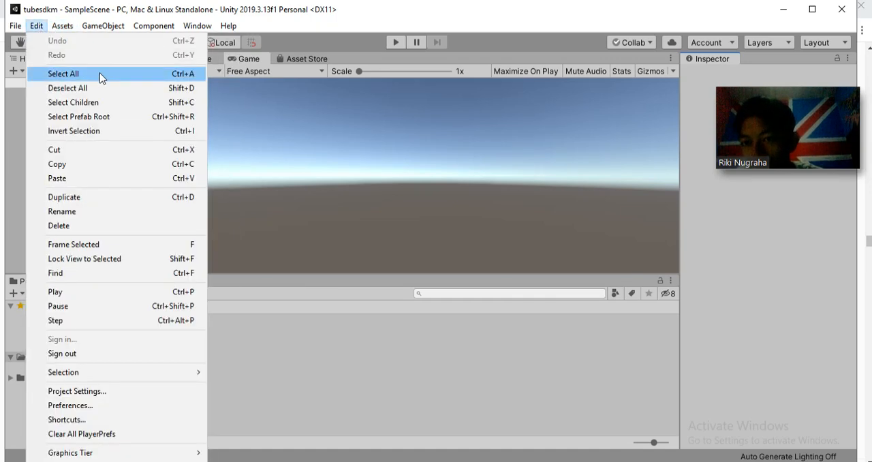
{"action": "mouse_move", "coordinate": [81, 27]}
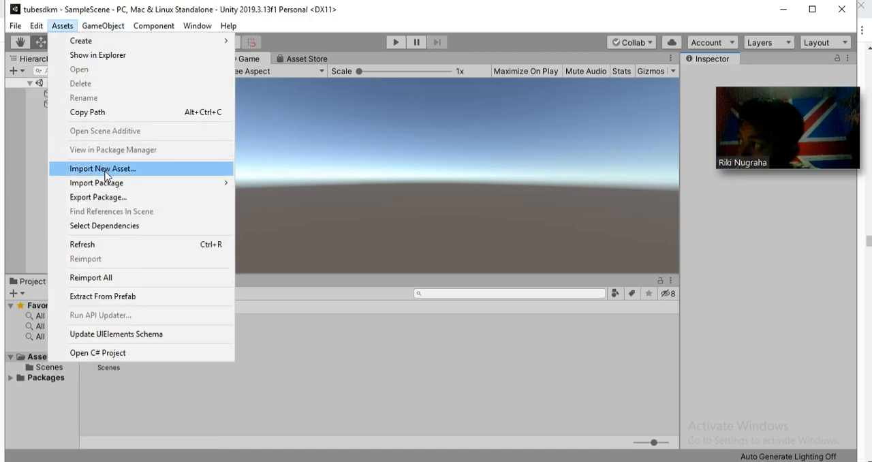
{"action": "mouse_move", "coordinate": [159, 185]}
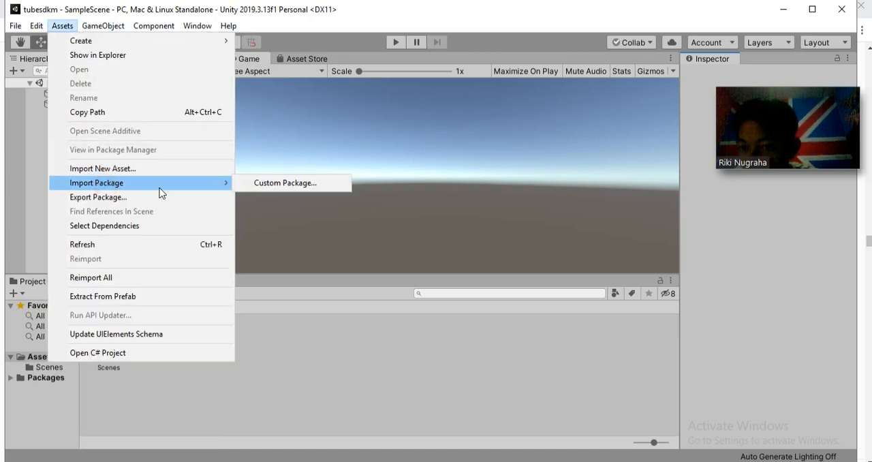
{"action": "mouse_move", "coordinate": [230, 182]}
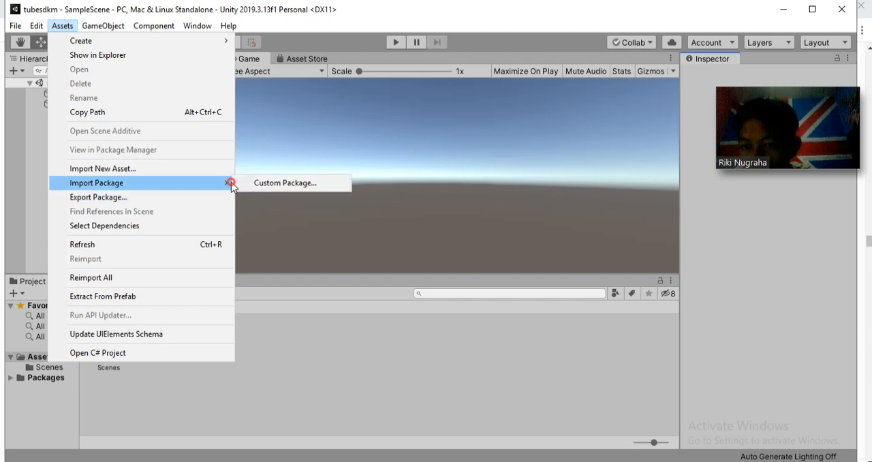
{"action": "left_click", "coordinate": [257, 183]}
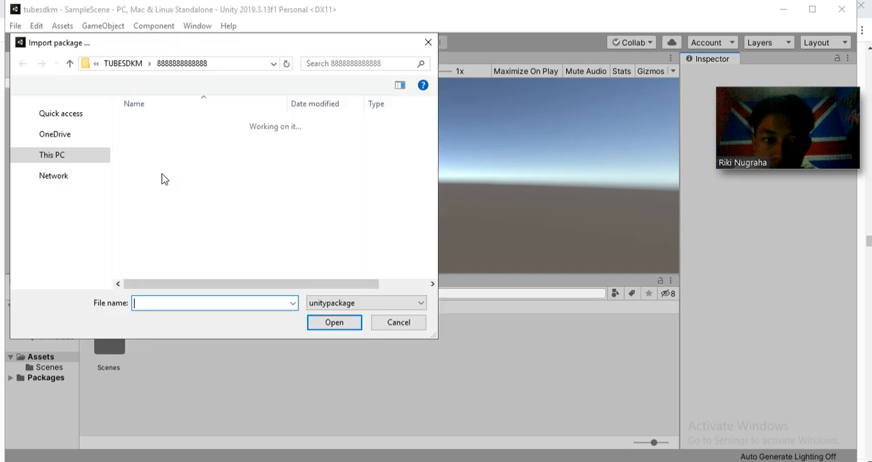
{"action": "left_click", "coordinate": [62, 218]}
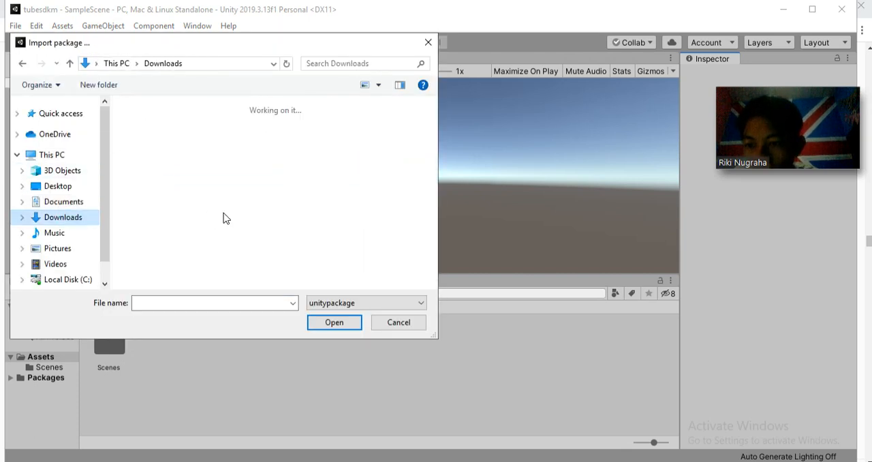
Import all items of add-vuforia-package-9-1-7.unitypackage and accept the Vuforia Engine package update
{"action": "scroll", "coordinate": [258, 211], "scroll_direction": "down", "scroll_amount": 3}
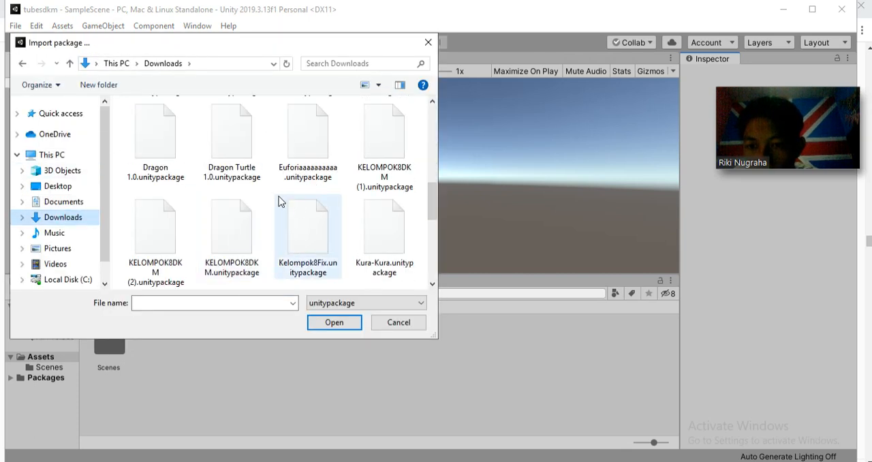
{"action": "scroll", "coordinate": [278, 197], "scroll_direction": "up", "scroll_amount": 2}
{"action": "scroll", "coordinate": [276, 195], "scroll_direction": "down", "scroll_amount": 3}
{"action": "scroll", "coordinate": [271, 184], "scroll_direction": "up", "scroll_amount": 2}
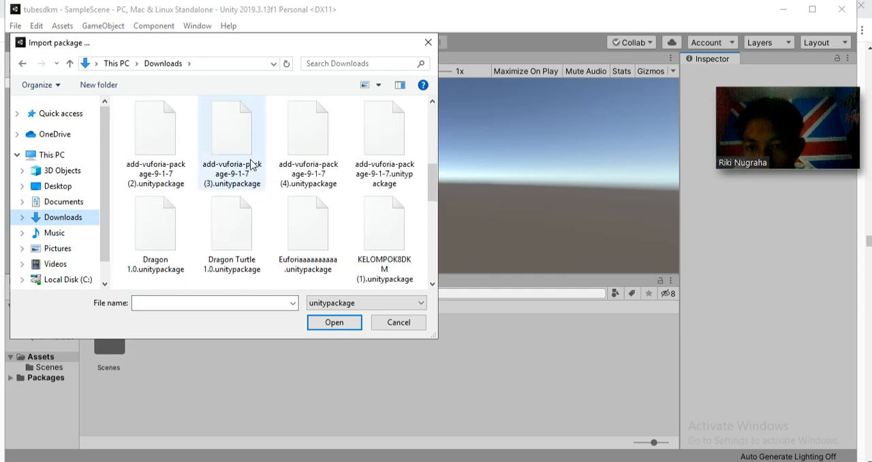
{"action": "left_click", "coordinate": [251, 156]}
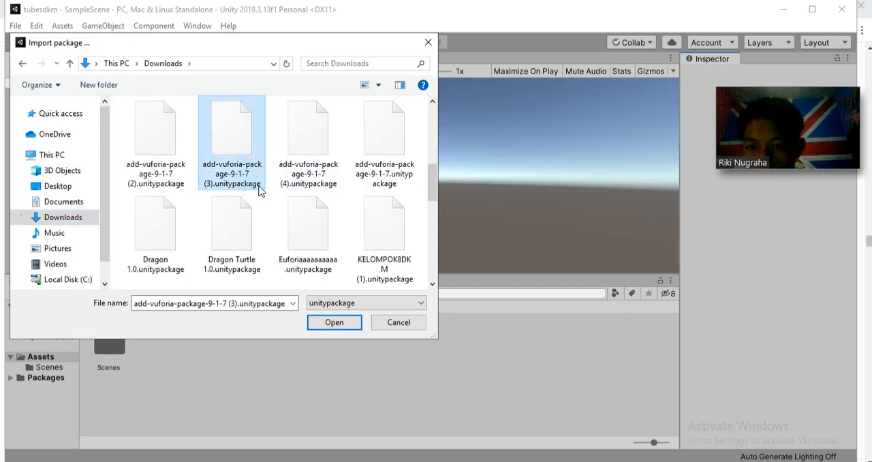
{"action": "left_click", "coordinate": [166, 245]}
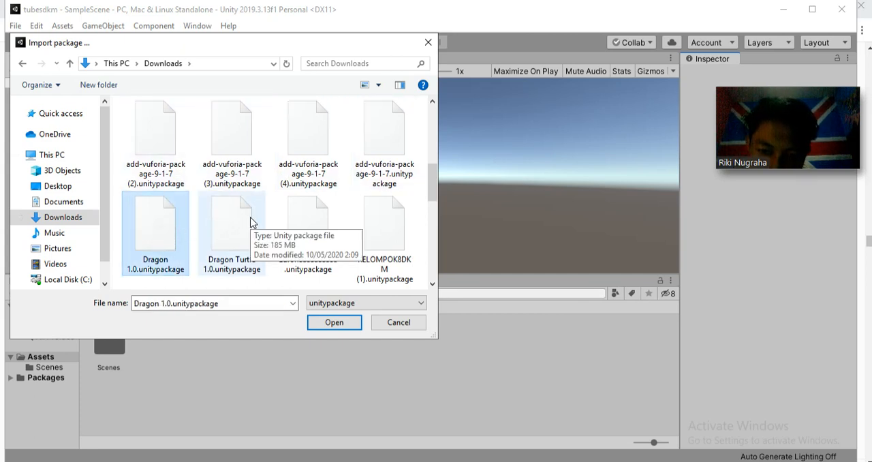
{"action": "left_click", "coordinate": [365, 140]}
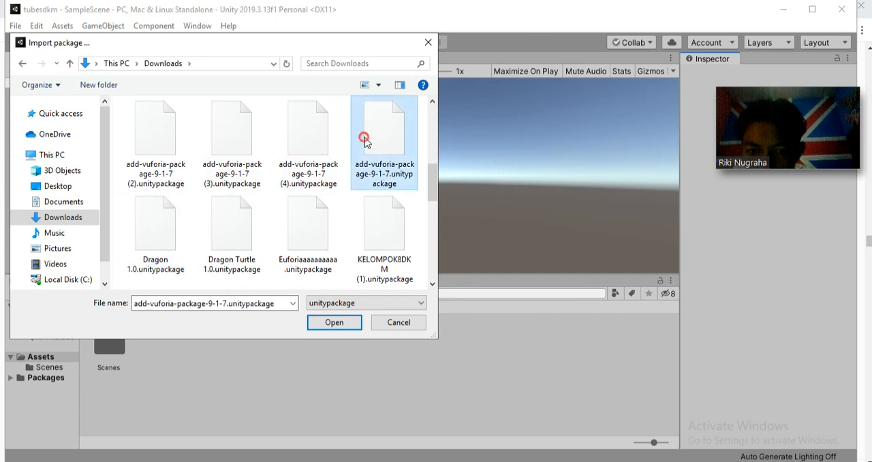
{"action": "left_click", "coordinate": [343, 329]}
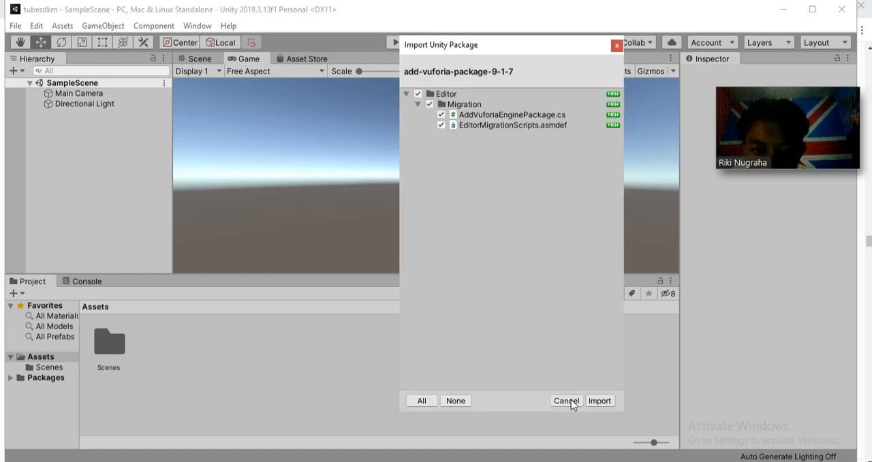
{"action": "left_click", "coordinate": [610, 402]}
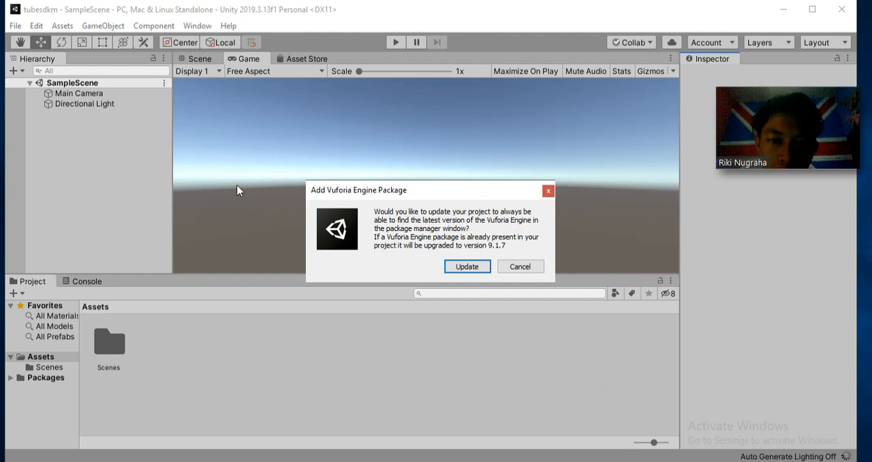
{"action": "left_click", "coordinate": [479, 271]}
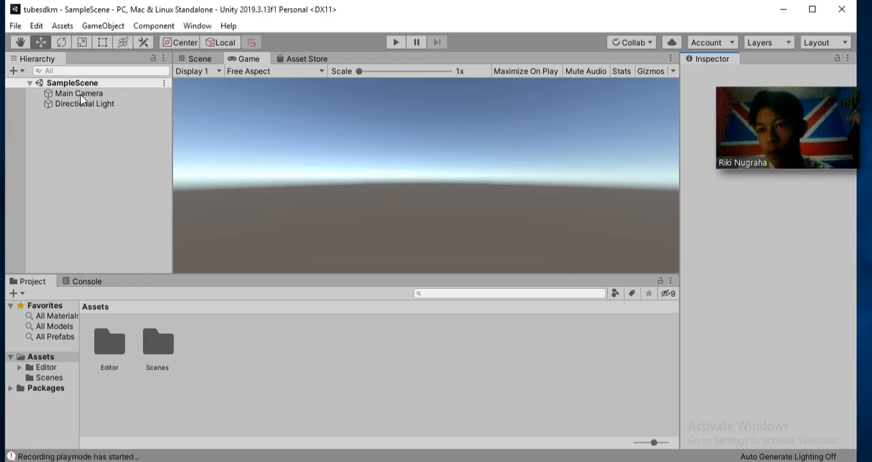
{"action": "left_click", "coordinate": [65, 27]}
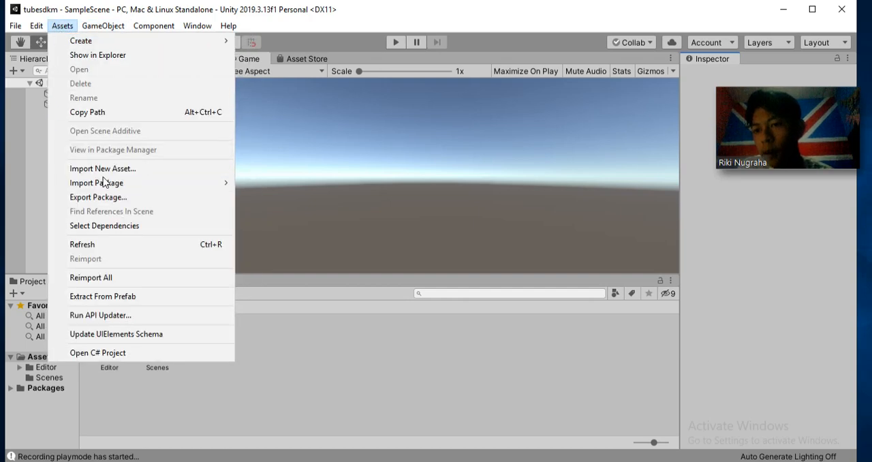
{"action": "mouse_move", "coordinate": [136, 188]}
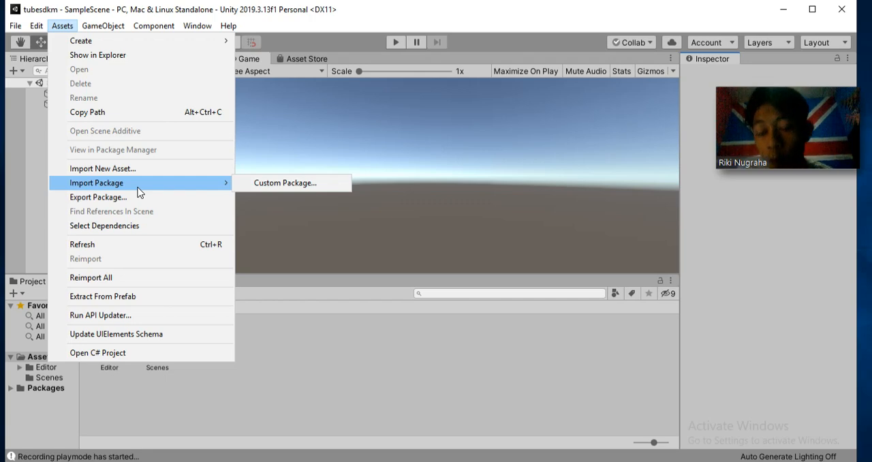
{"action": "left_click", "coordinate": [262, 184]}
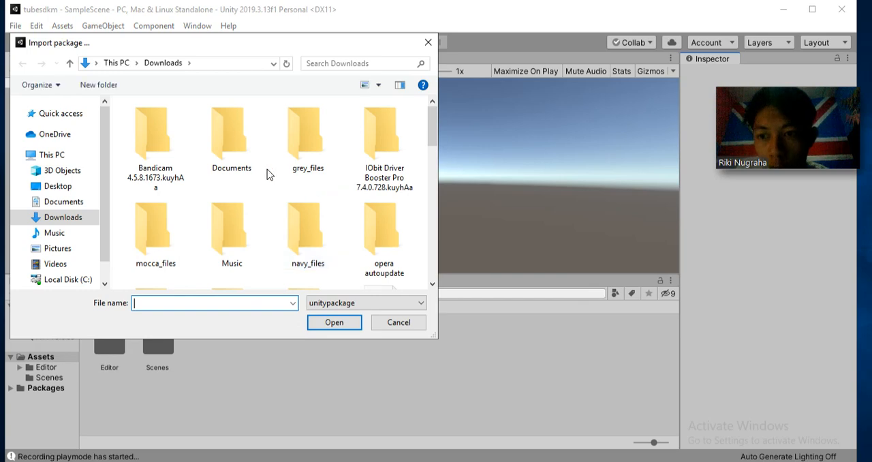
{"action": "scroll", "coordinate": [175, 189], "scroll_direction": "down", "scroll_amount": 5}
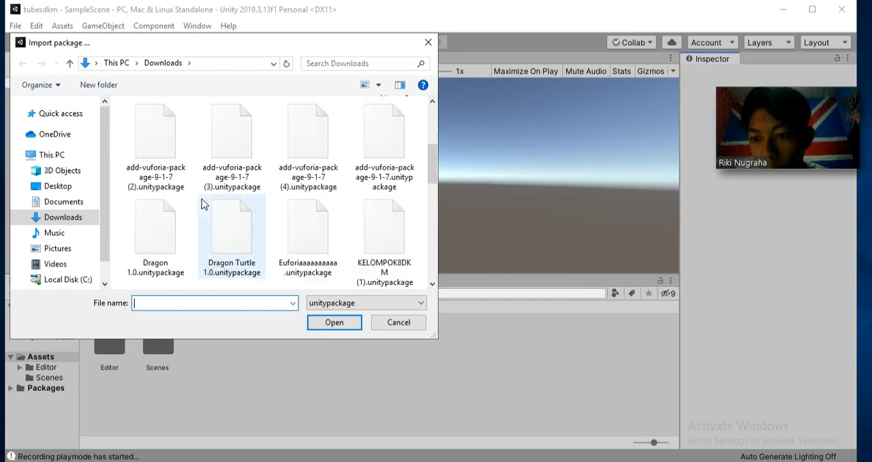
{"action": "left_click", "coordinate": [377, 322]}
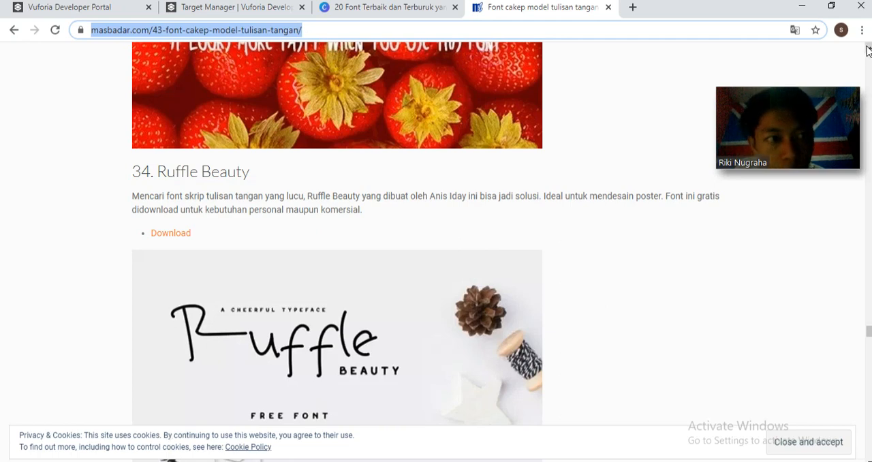
Switch to Chrome, show the list of downloaded files and close the handwriting font article
{"action": "left_click", "coordinate": [862, 30]}
{"action": "left_click", "coordinate": [572, 73]}
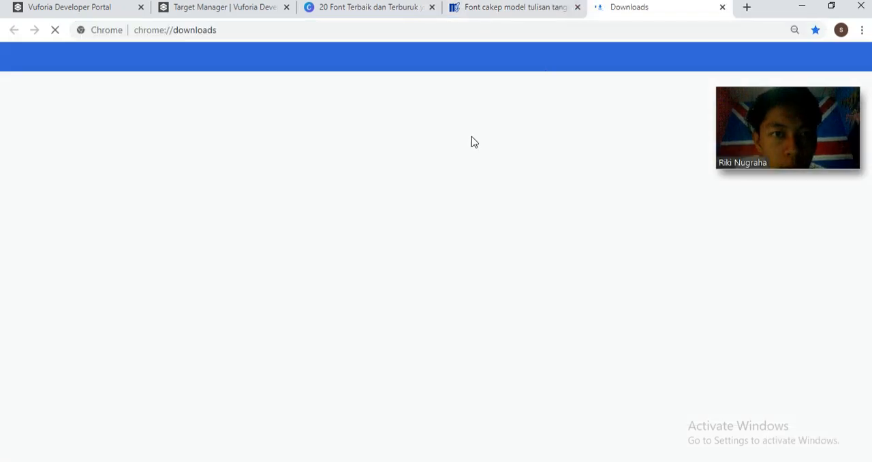
{"action": "left_click", "coordinate": [577, 8]}
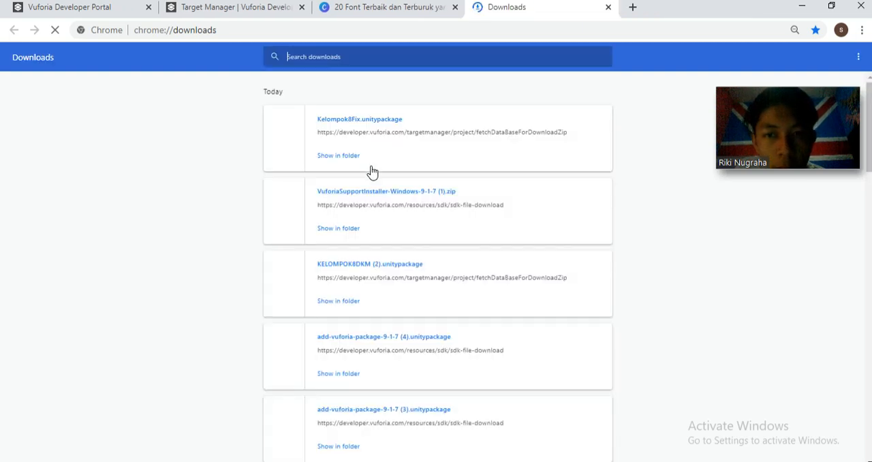
{"action": "left_click", "coordinate": [374, 120]}
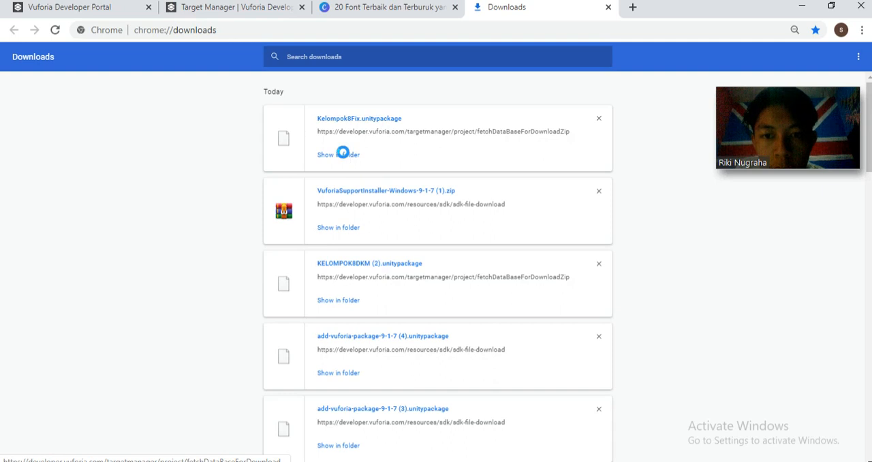
{"action": "left_click", "coordinate": [353, 245]}
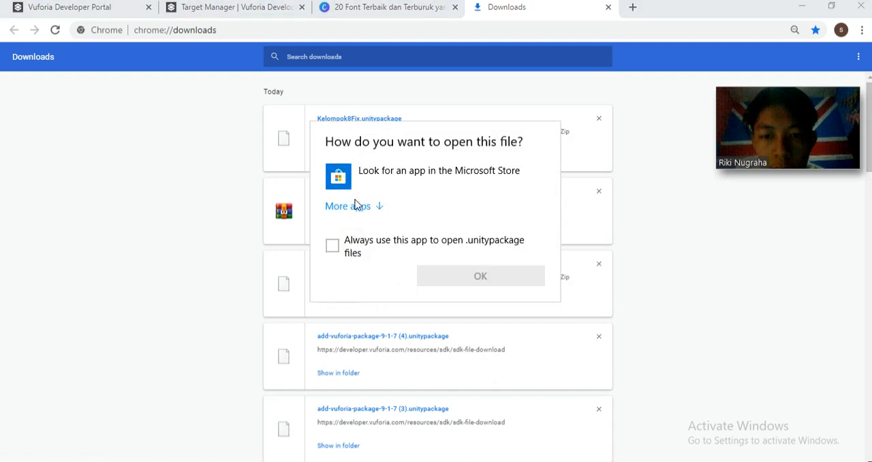
{"action": "left_click", "coordinate": [351, 206]}
{"action": "scroll", "coordinate": [389, 288], "scroll_direction": "down", "scroll_amount": 9}
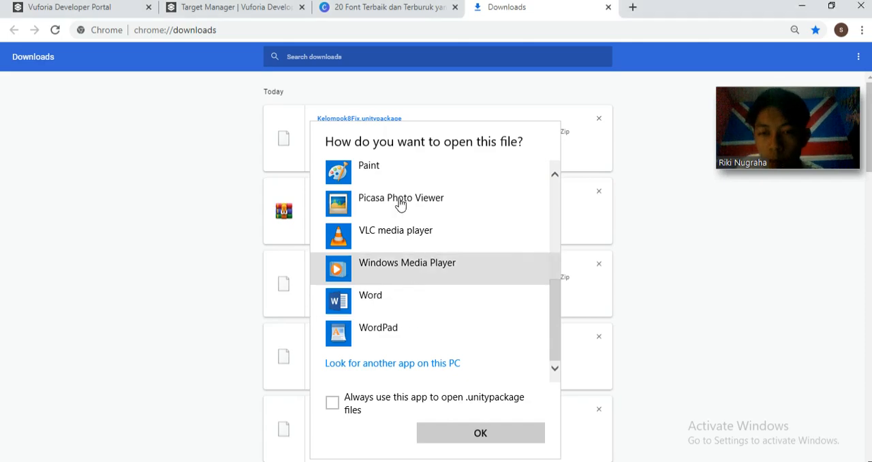
{"action": "left_click", "coordinate": [356, 123]}
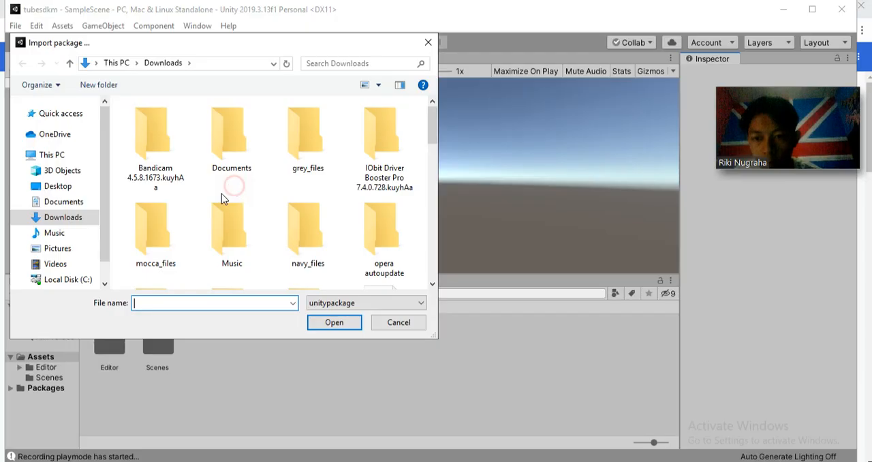
Switch to Unity and import all items of Kelompok8Fix.unitypackage from the Downloads folder
{"action": "scroll", "coordinate": [221, 194], "scroll_direction": "down", "scroll_amount": 5}
{"action": "scroll", "coordinate": [334, 260], "scroll_direction": "down", "scroll_amount": 2}
{"action": "scroll", "coordinate": [225, 252], "scroll_direction": "up", "scroll_amount": 2}
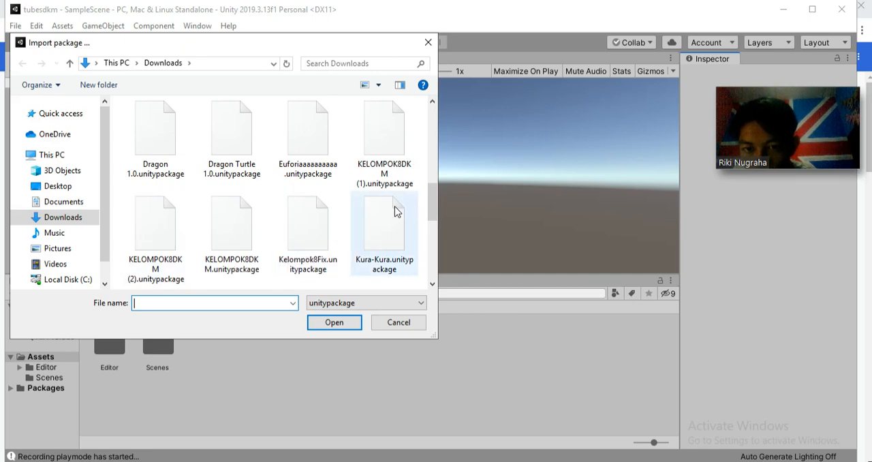
{"action": "mouse_move", "coordinate": [431, 209]}
{"action": "left_mouse_down"}
{"action": "mouse_move", "coordinate": [419, 271]}
{"action": "mouse_move", "coordinate": [427, 136]}
{"action": "mouse_move", "coordinate": [421, 219]}
{"action": "left_mouse_up"}
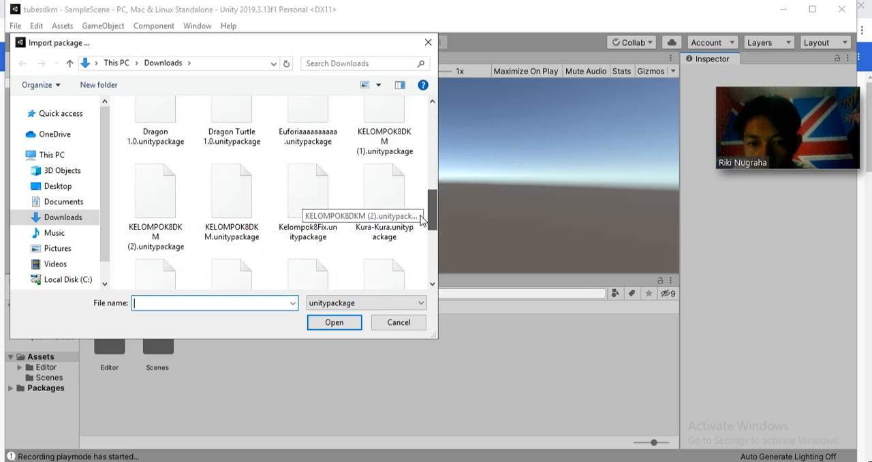
{"action": "left_click", "coordinate": [306, 178]}
{"action": "left_click", "coordinate": [332, 323]}
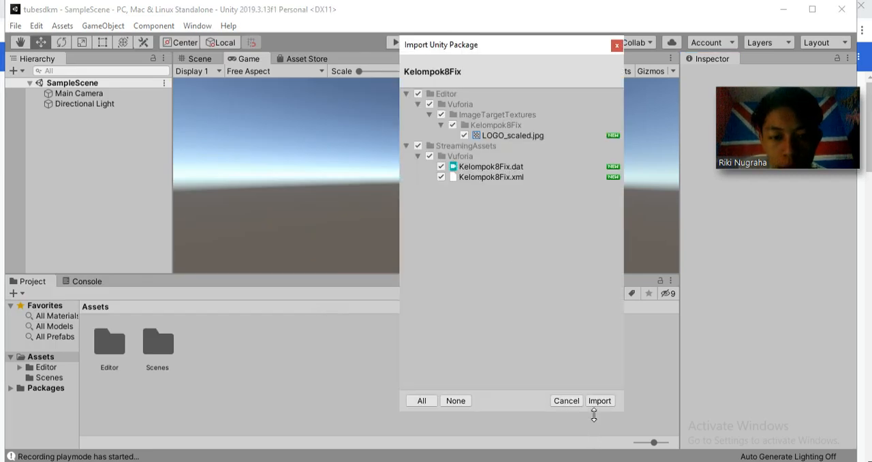
{"action": "left_click", "coordinate": [599, 401]}
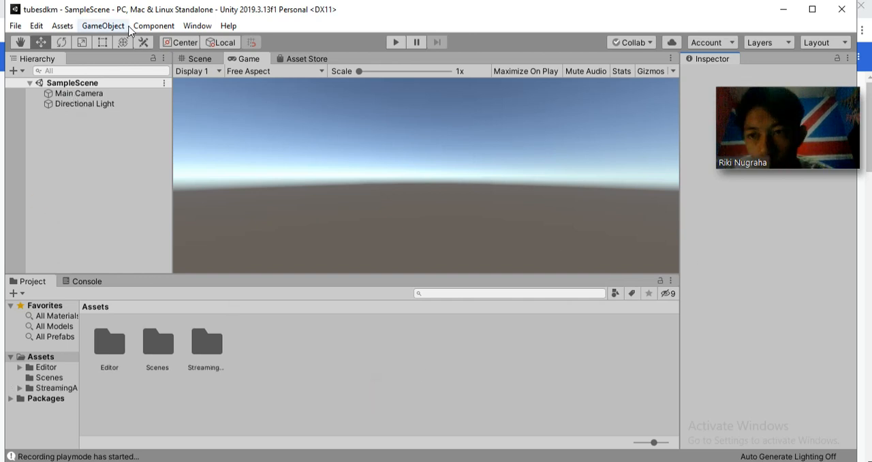
Delete the Main Camera from SampleScene
{"action": "left_click", "coordinate": [123, 95]}
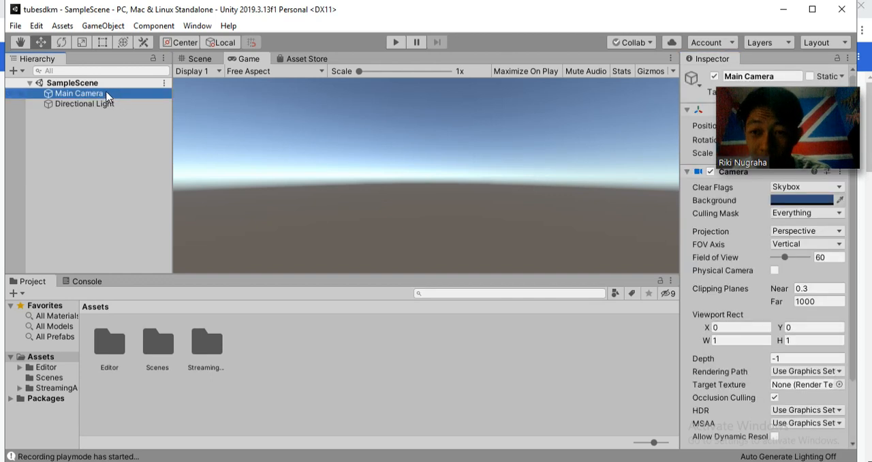
{"action": "right_click", "coordinate": [107, 96]}
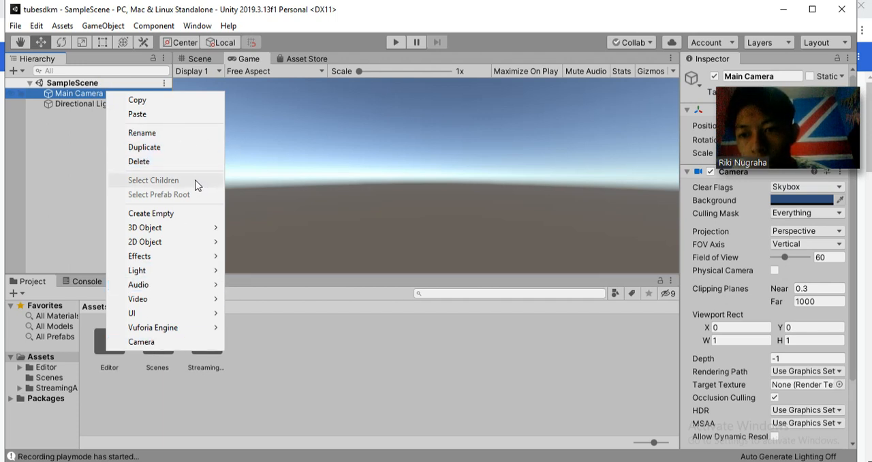
{"action": "left_click", "coordinate": [150, 162]}
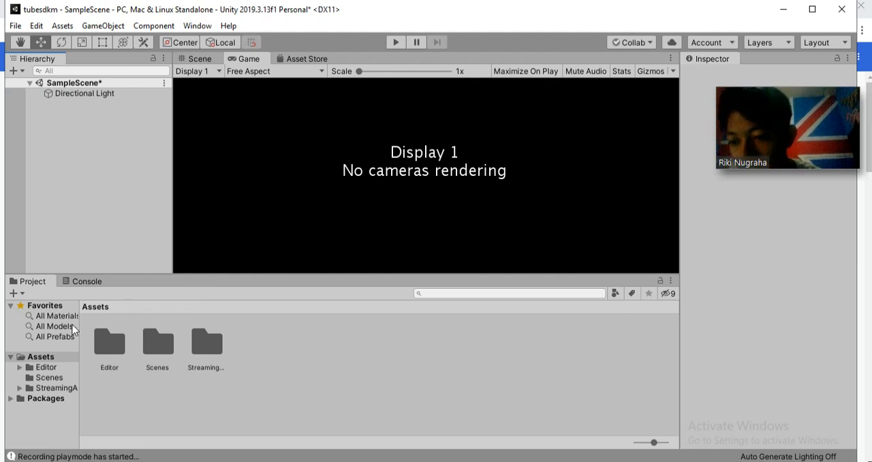
Add a Vuforia Engine AR Camera as a child of the Directional Light
{"action": "left_click", "coordinate": [69, 93]}
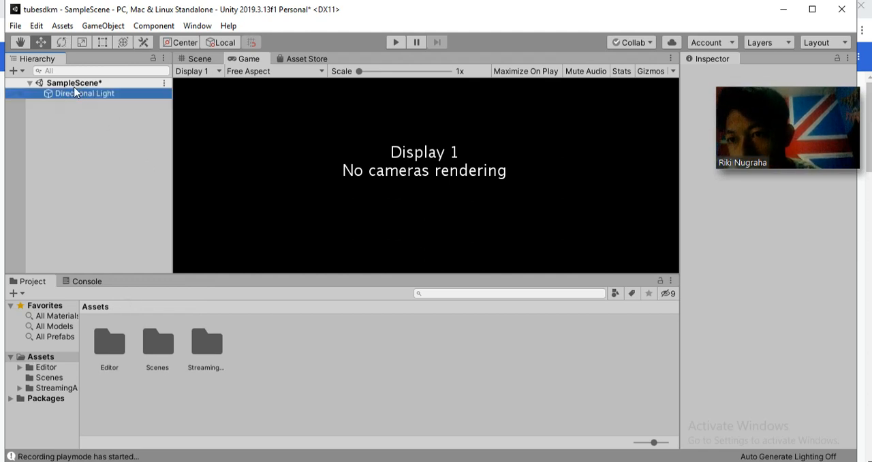
{"action": "left_click", "coordinate": [75, 83]}
{"action": "left_click", "coordinate": [146, 27]}
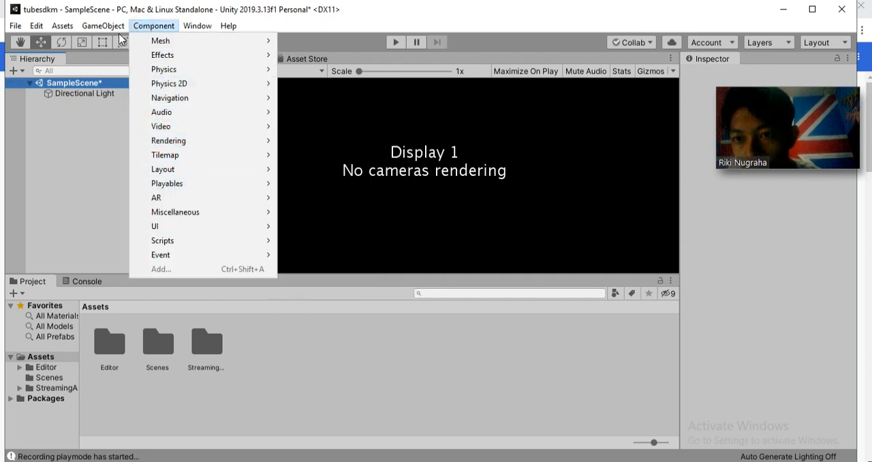
{"action": "left_click", "coordinate": [70, 94]}
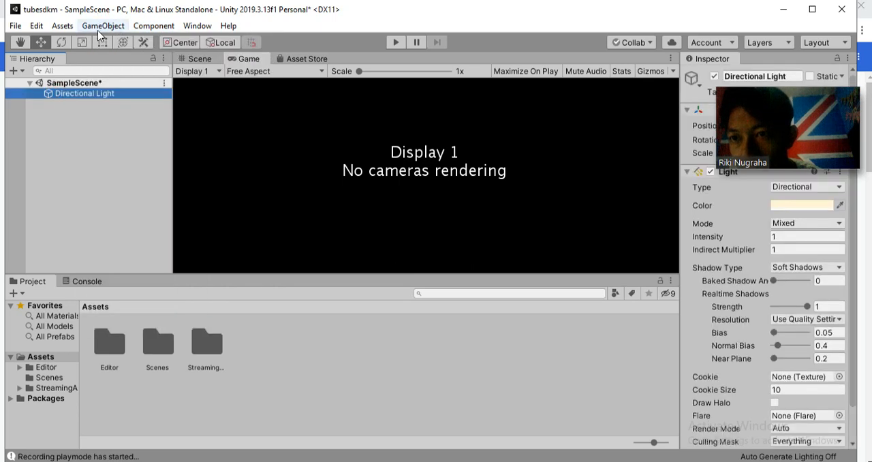
{"action": "left_click", "coordinate": [109, 27]}
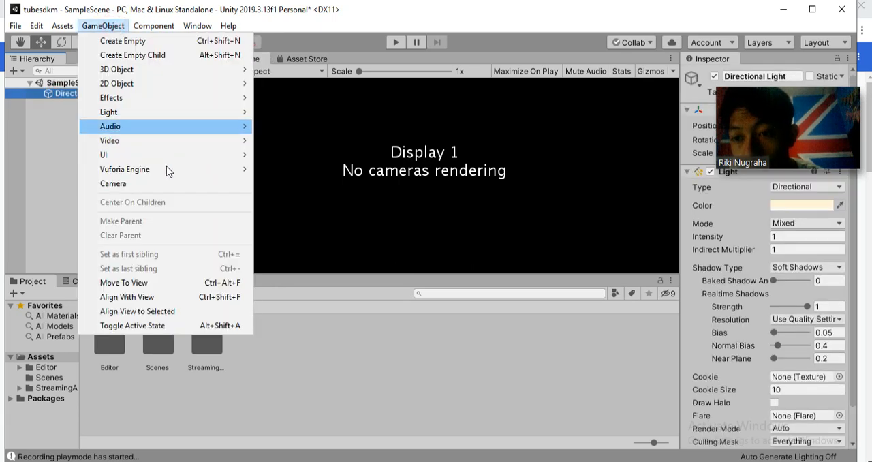
{"action": "mouse_move", "coordinate": [166, 171]}
{"action": "left_click", "coordinate": [273, 169]}
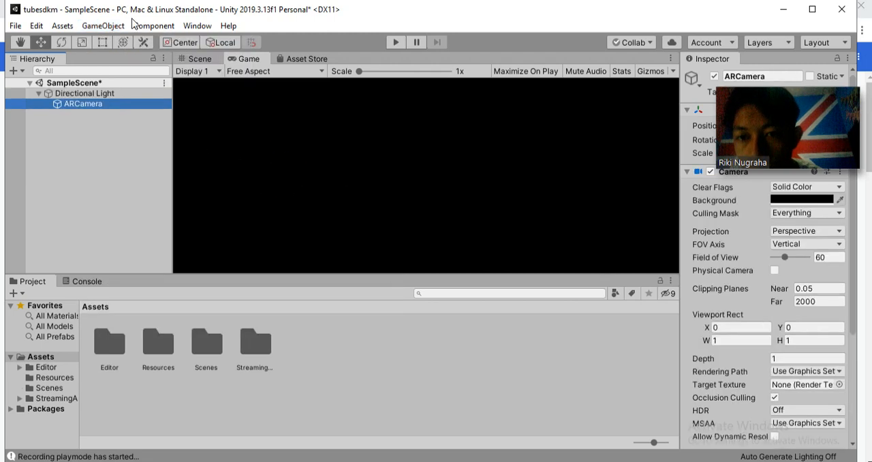
Add a Vuforia Engine Image Target as a child of ARCamera
{"action": "left_click", "coordinate": [102, 26]}
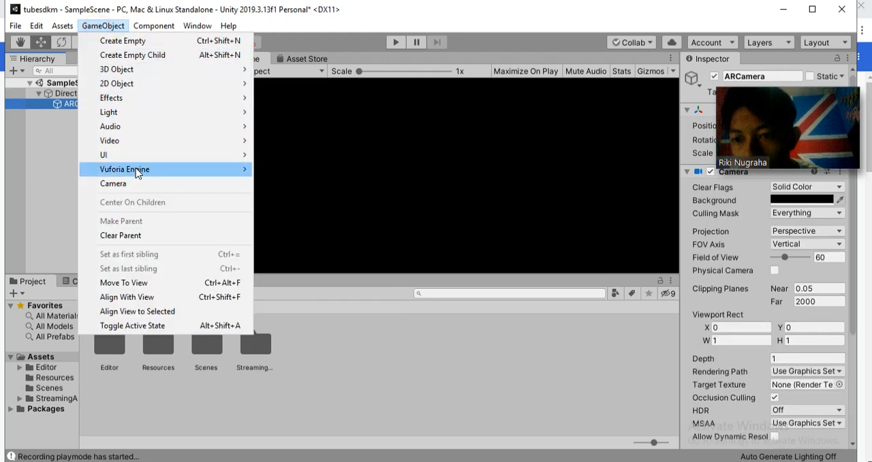
{"action": "mouse_move", "coordinate": [140, 172]}
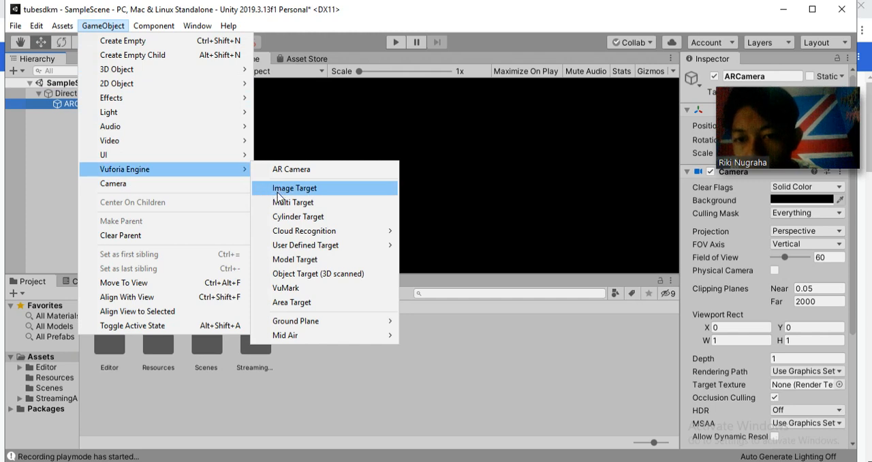
{"action": "left_click", "coordinate": [263, 191]}
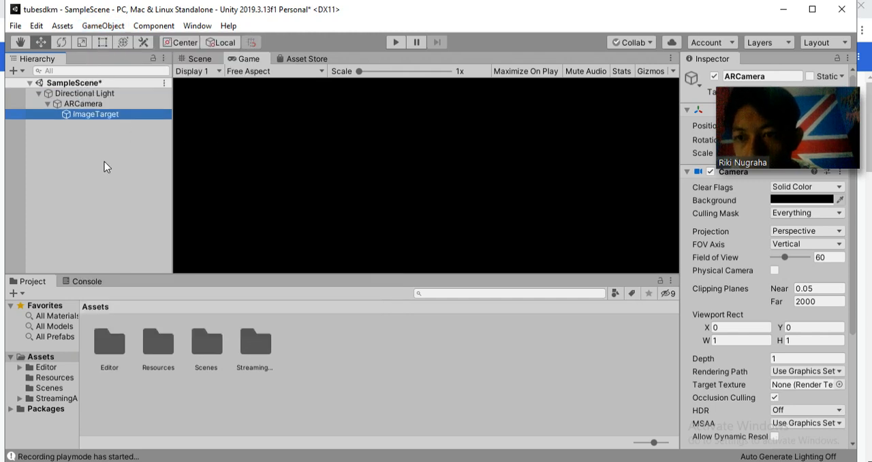
Open the Vuforia Engine configuration from ARCamera's Vuforia Behaviour component
{"action": "left_click", "coordinate": [94, 103]}
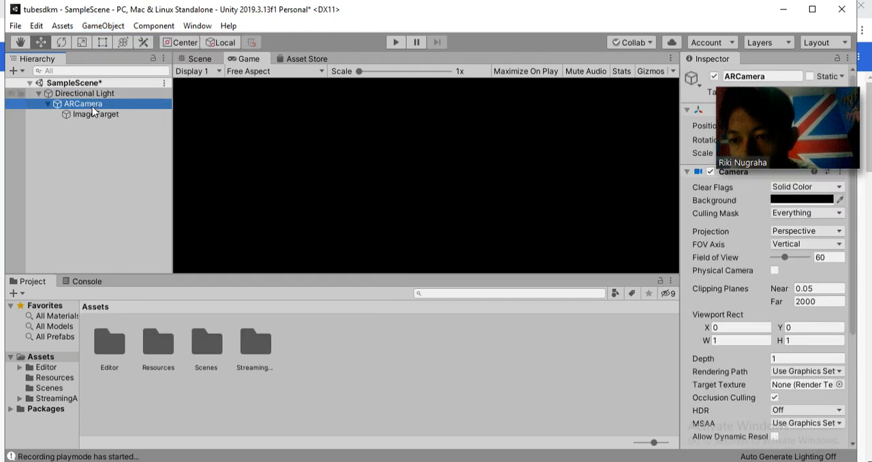
{"action": "left_click", "coordinate": [88, 111]}
{"action": "left_click", "coordinate": [87, 105]}
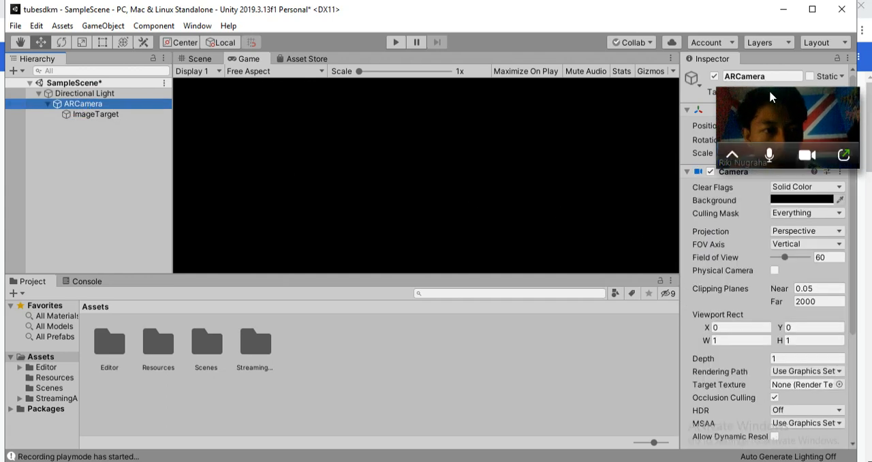
{"action": "left_click_drag", "start_coordinate": [769, 89], "coordinate": [772, 31]}
{"action": "scroll", "coordinate": [772, 273], "scroll_direction": "down", "scroll_amount": 4}
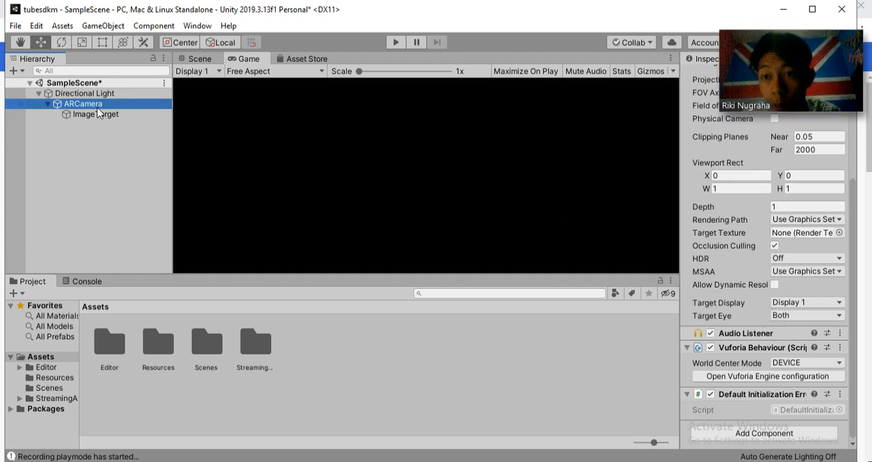
{"action": "left_click", "coordinate": [766, 377]}
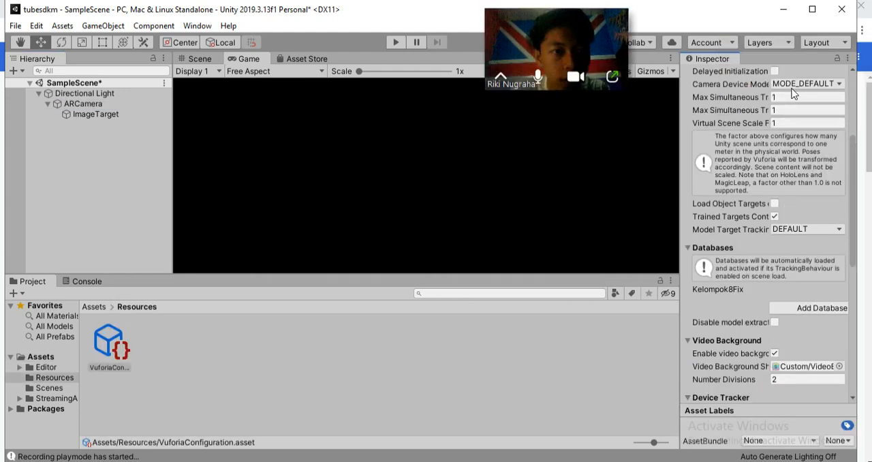
Switch to Chrome and copy the Kelompok8FIX license key from the Vuforia License Manager
{"action": "scroll", "coordinate": [796, 98], "scroll_direction": "up", "scroll_amount": 2}
{"action": "scroll", "coordinate": [797, 136], "scroll_direction": "up", "scroll_amount": 5}
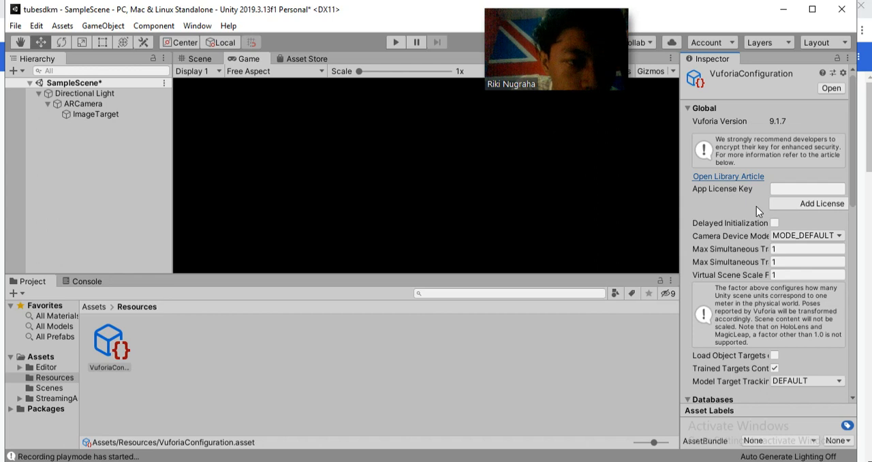
{"action": "left_click", "coordinate": [810, 190]}
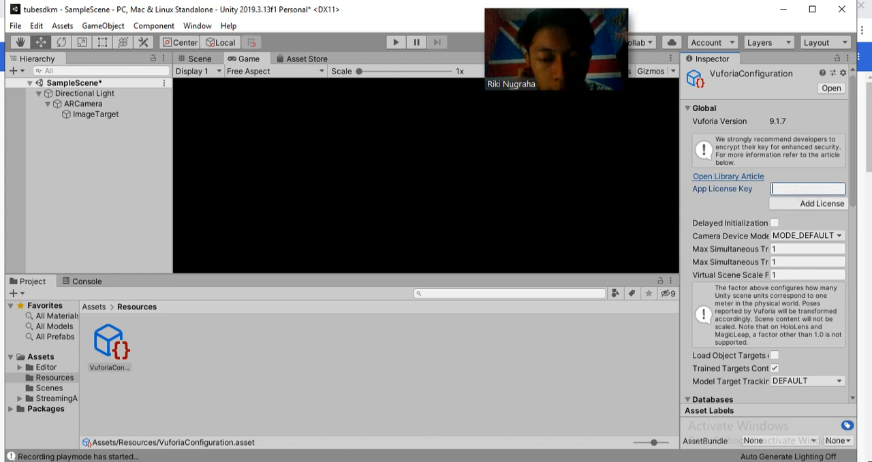
{"action": "left_click", "coordinate": [265, 460]}
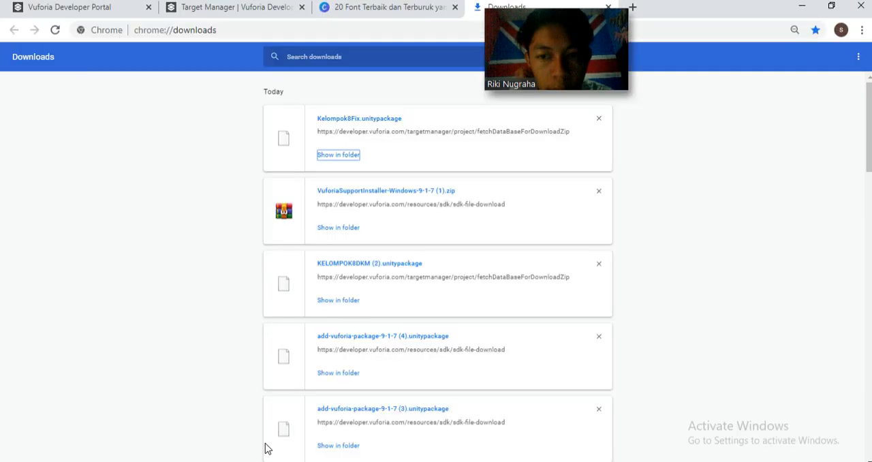
{"action": "left_click", "coordinate": [236, 14]}
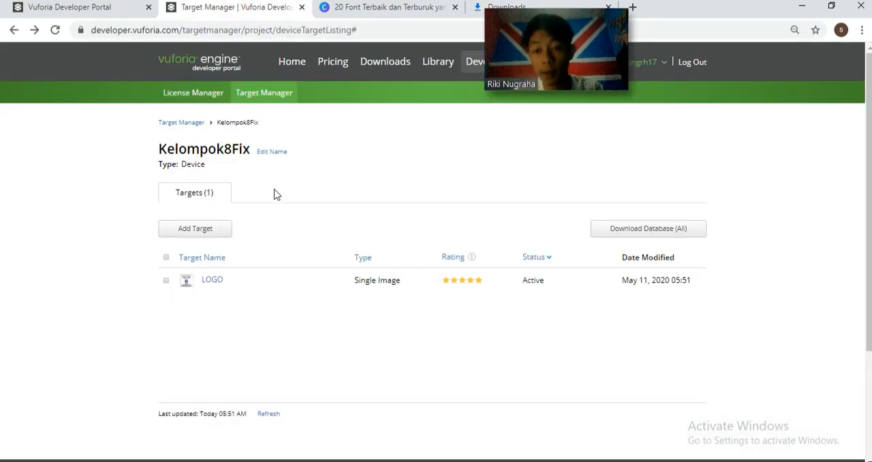
{"action": "left_click", "coordinate": [80, 7]}
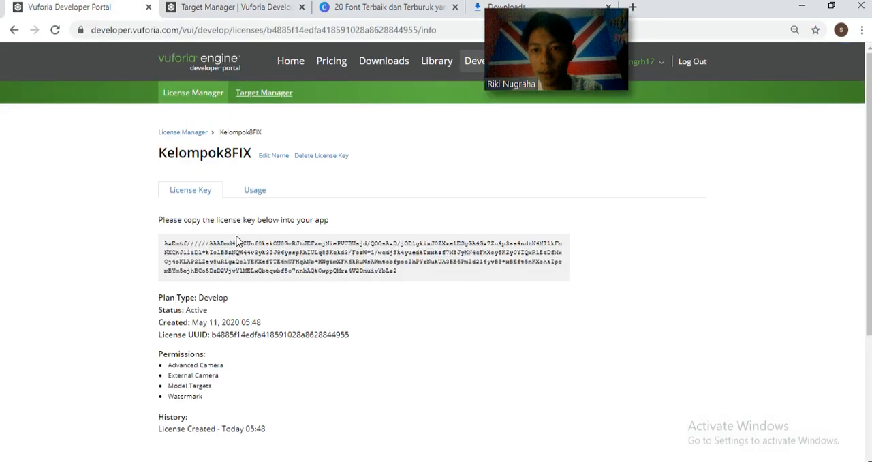
{"action": "left_click", "coordinate": [254, 251]}
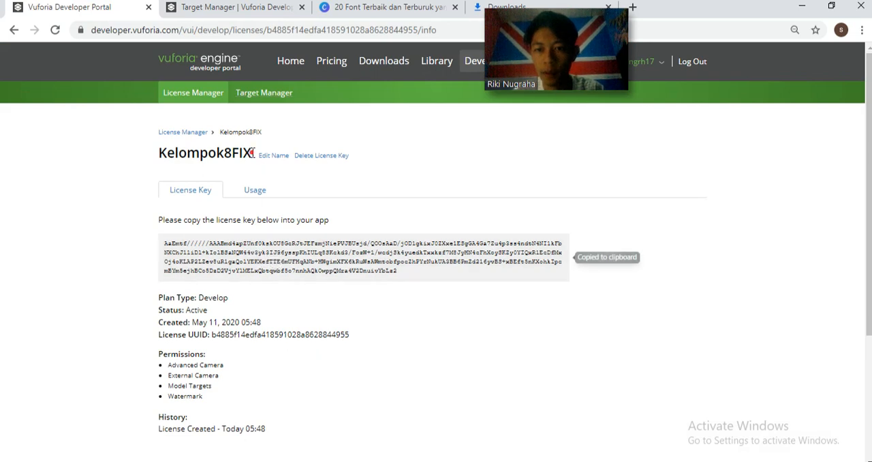
{"action": "left_click_drag", "start_coordinate": [255, 154], "coordinate": [158, 156]}
Switch back to Unity and paste the copied license key as the App License Key in VuforiaConfiguration
{"action": "key", "text": "alt+Tab"}
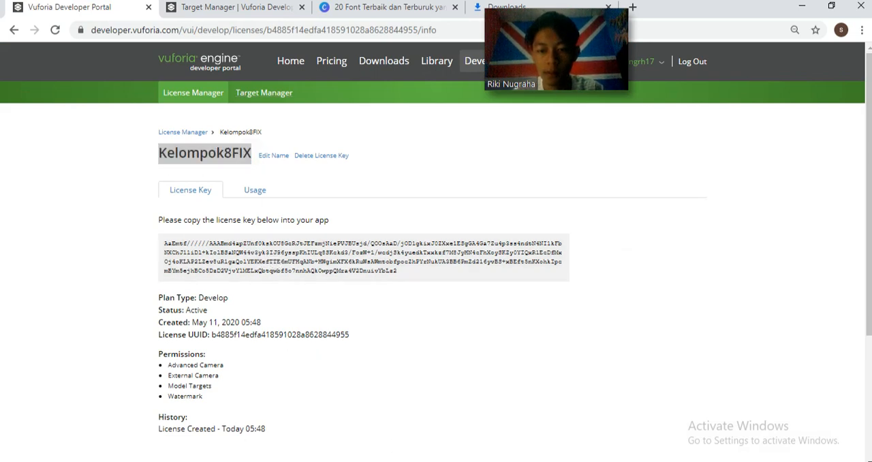
{"action": "left_click", "coordinate": [790, 184]}
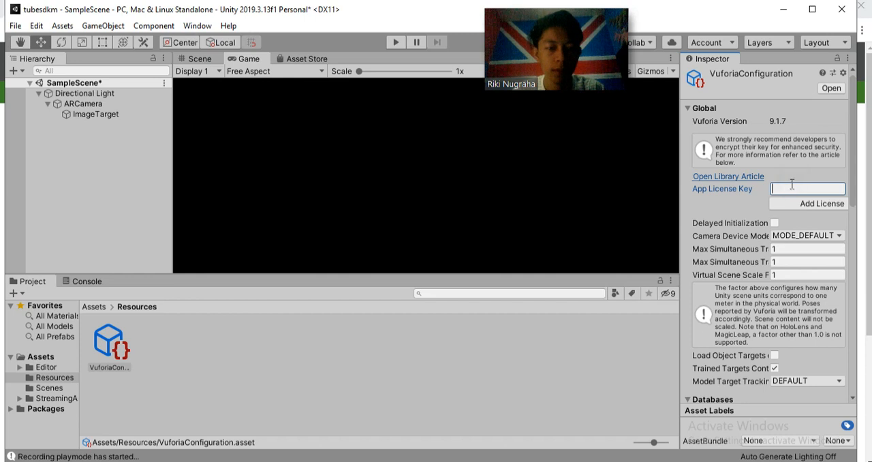
{"action": "key", "text": "ctrl+v"}
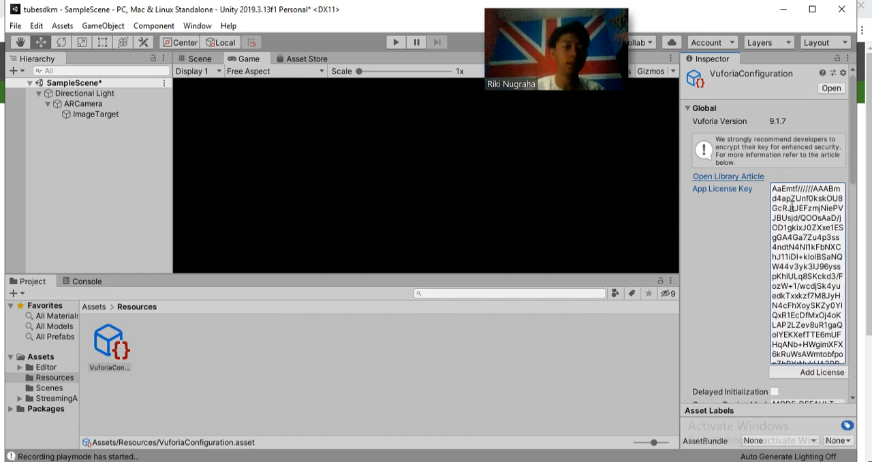
{"action": "left_click", "coordinate": [795, 204]}
{"action": "left_click_drag", "start_coordinate": [787, 217], "coordinate": [799, 228]}
{"action": "left_click", "coordinate": [725, 217]}
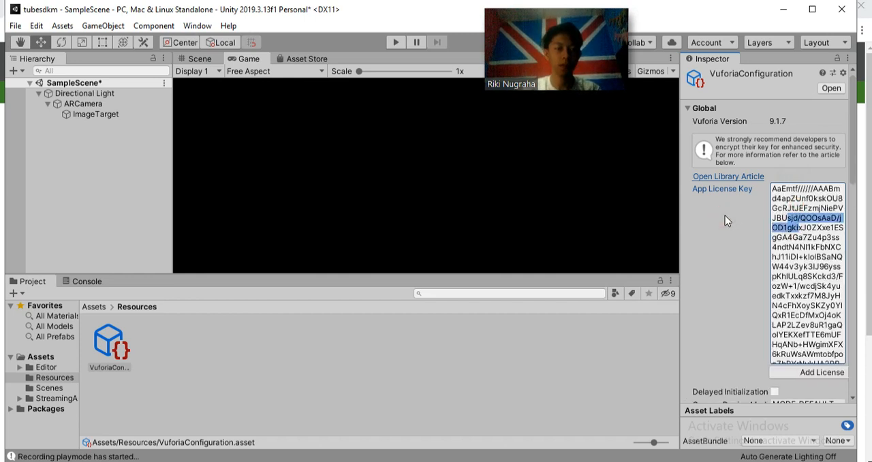
Select the ImageTarget under ARCamera to view its Image Target Behaviour settings
{"action": "left_click", "coordinate": [89, 114]}
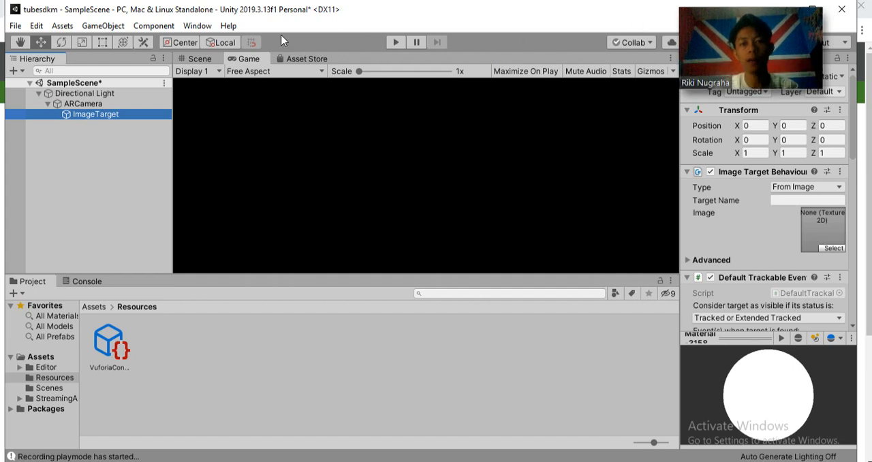
{"action": "left_click", "coordinate": [343, 39]}
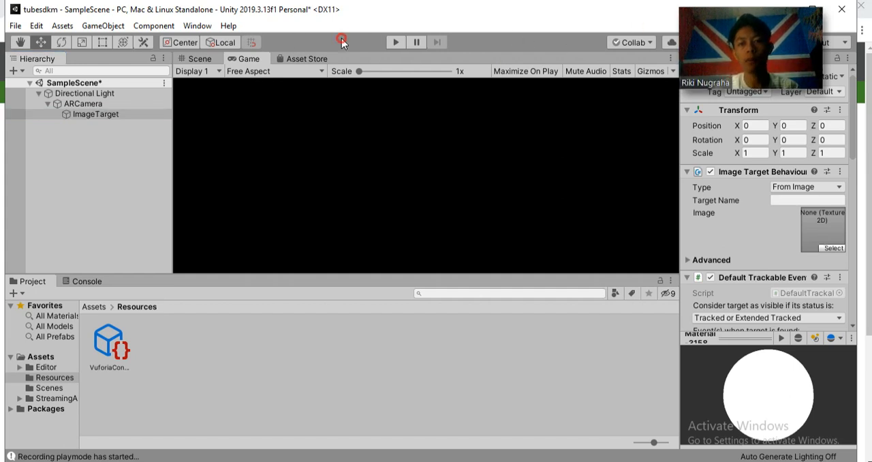
{"action": "left_click", "coordinate": [252, 60]}
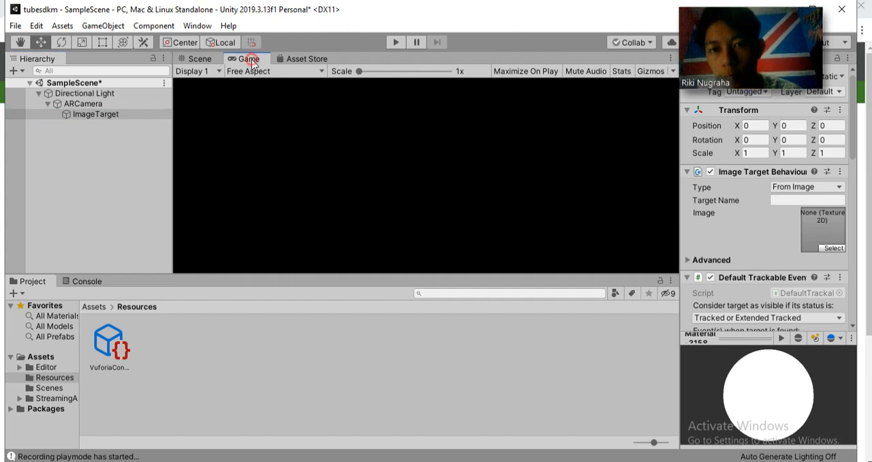
Open the Asset Store and maximize its view
{"action": "left_click", "coordinate": [304, 58]}
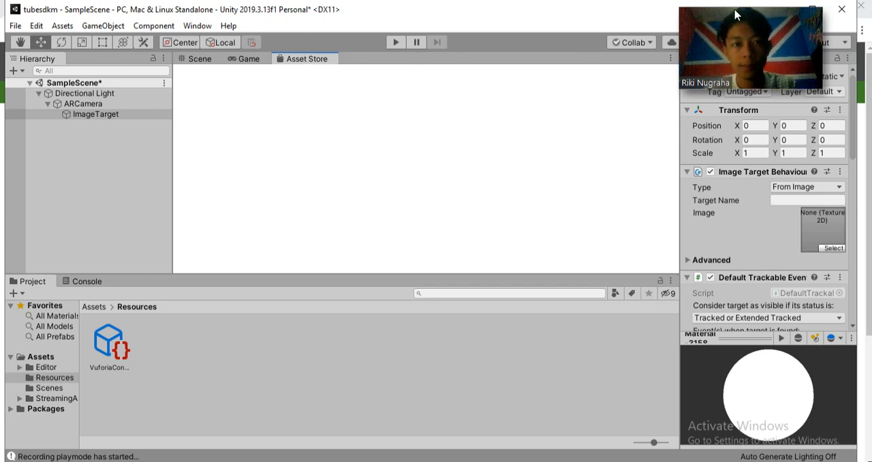
{"action": "mouse_move", "coordinate": [740, 16]}
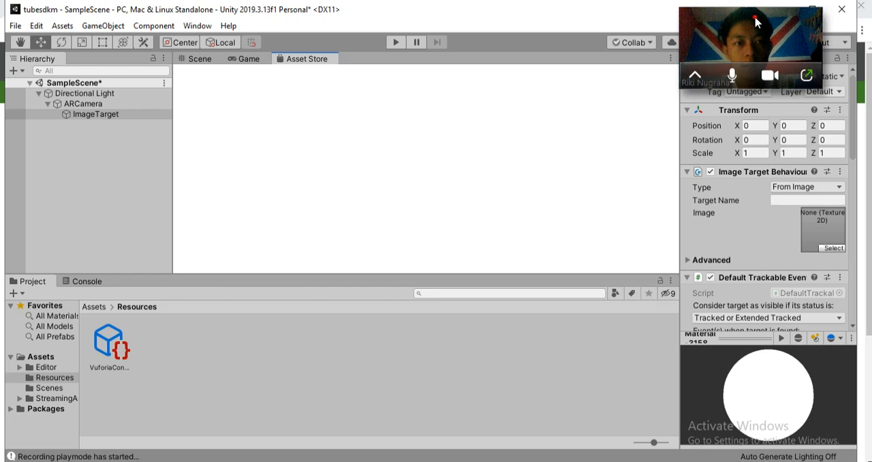
{"action": "left_click_drag", "start_coordinate": [755, 17], "coordinate": [687, 152]}
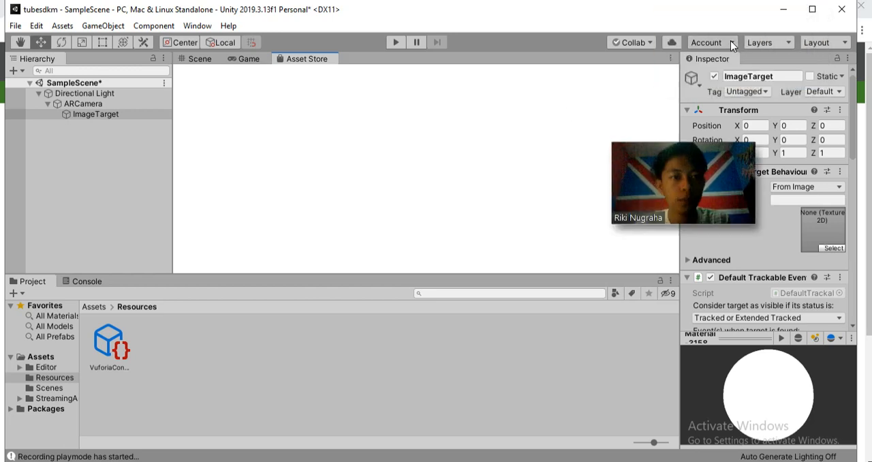
{"action": "left_click", "coordinate": [731, 42]}
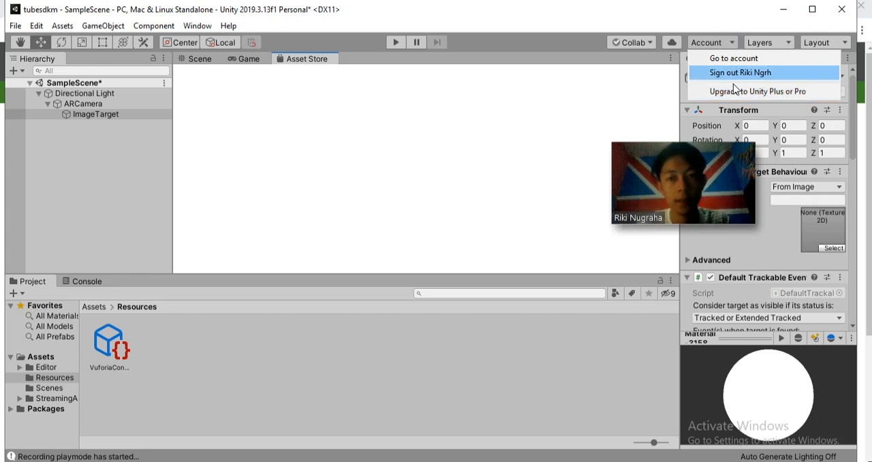
{"action": "left_click", "coordinate": [351, 63]}
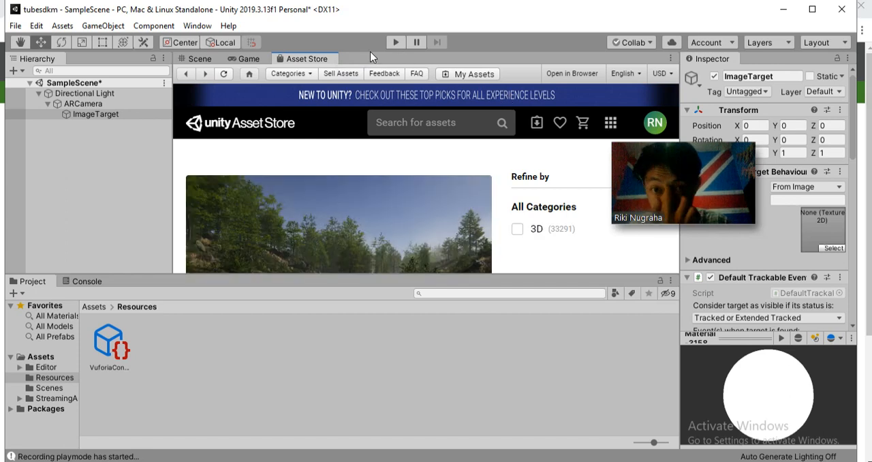
{"action": "right_click", "coordinate": [307, 60]}
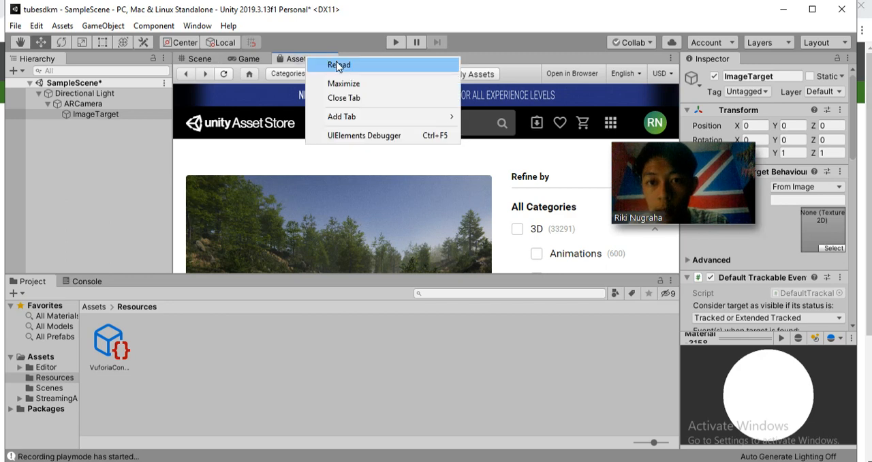
{"action": "left_click", "coordinate": [360, 87]}
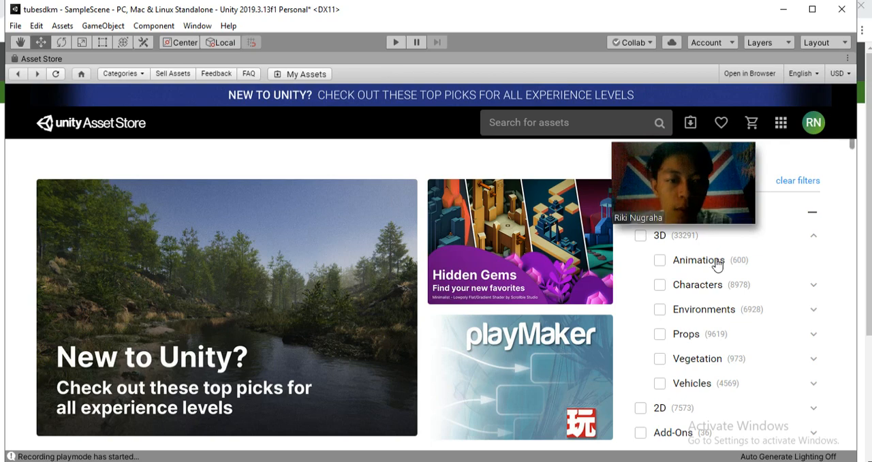
Import all items of the free Space Warrior Jet package from the Asset Store
{"action": "scroll", "coordinate": [712, 259], "scroll_direction": "down", "scroll_amount": 1}
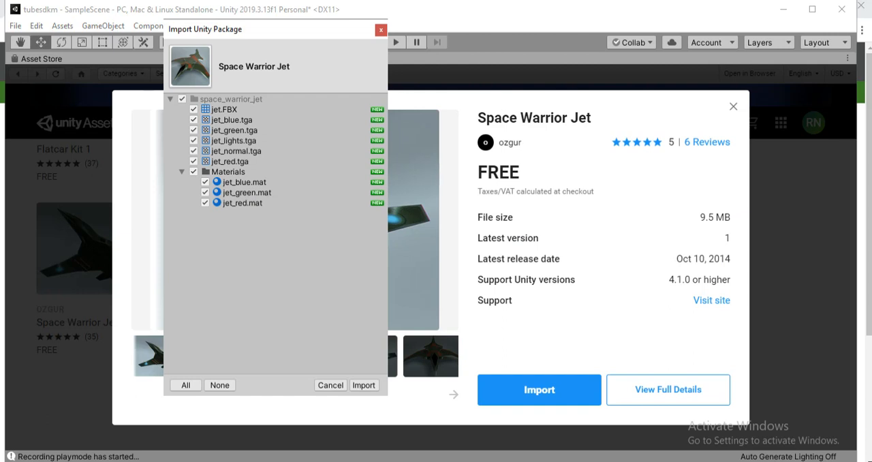
{"action": "mouse_move", "coordinate": [297, 461]}
{"action": "left_click_drag", "start_coordinate": [610, 39], "coordinate": [307, 8]}
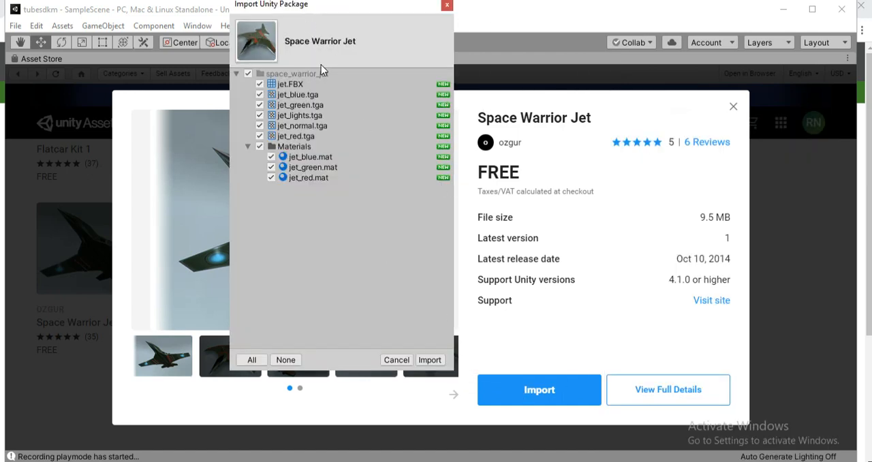
{"action": "left_click", "coordinate": [430, 359]}
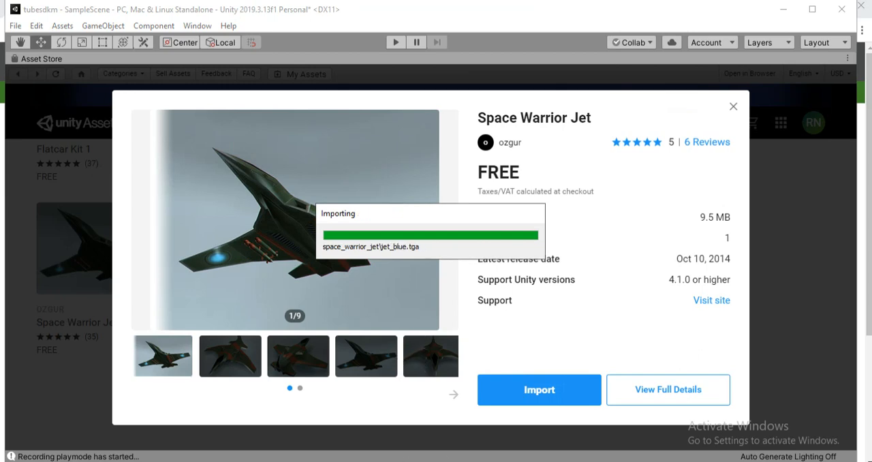
{"action": "left_click", "coordinate": [338, 388]}
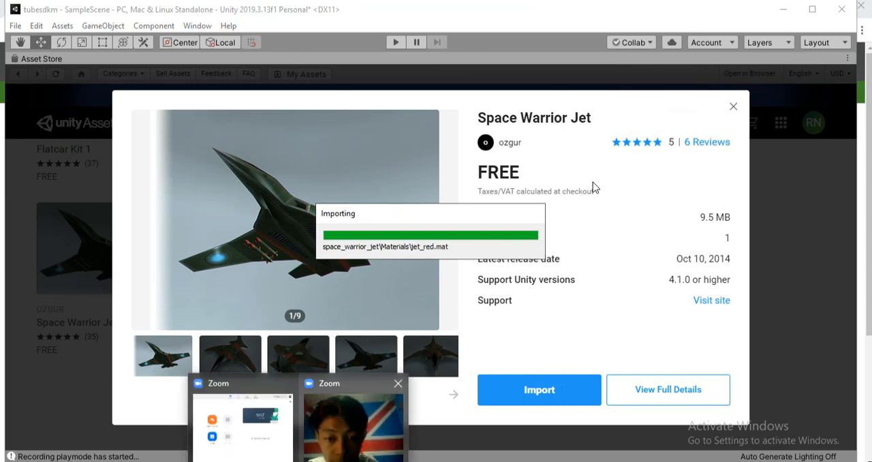
{"action": "left_click_drag", "start_coordinate": [473, 335], "coordinate": [489, 17]}
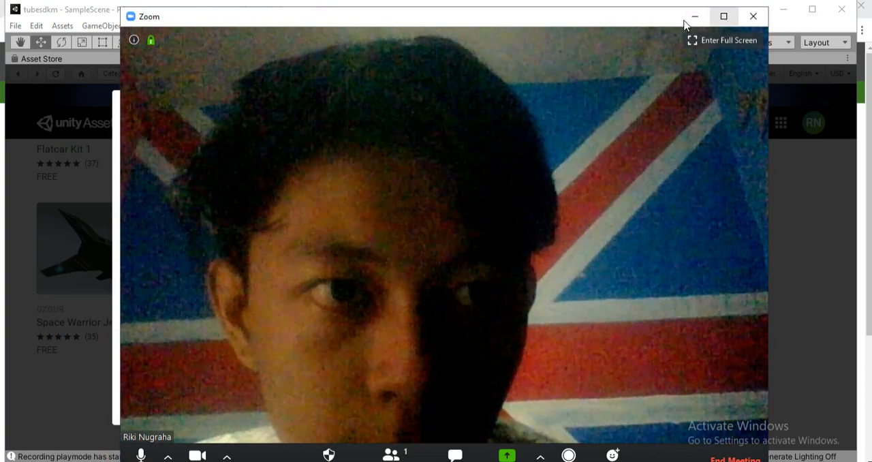
{"action": "left_click_drag", "start_coordinate": [653, 21], "coordinate": [819, 1]}
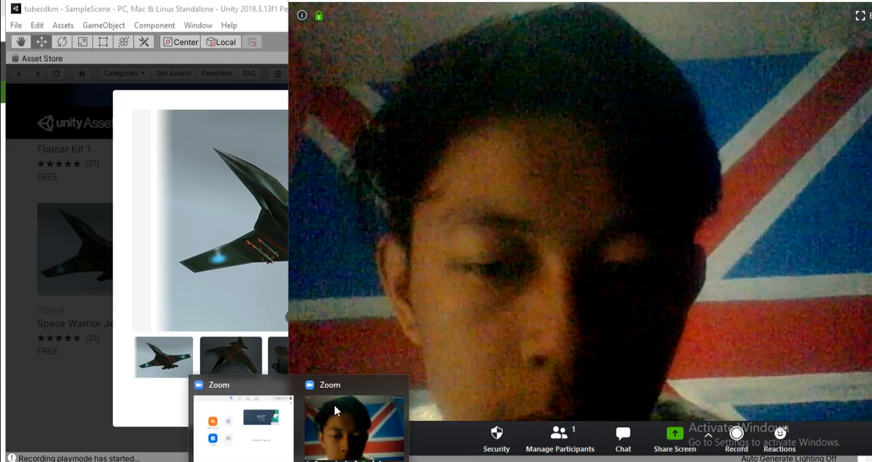
{"action": "left_click_drag", "start_coordinate": [532, 1], "coordinate": [487, 76]}
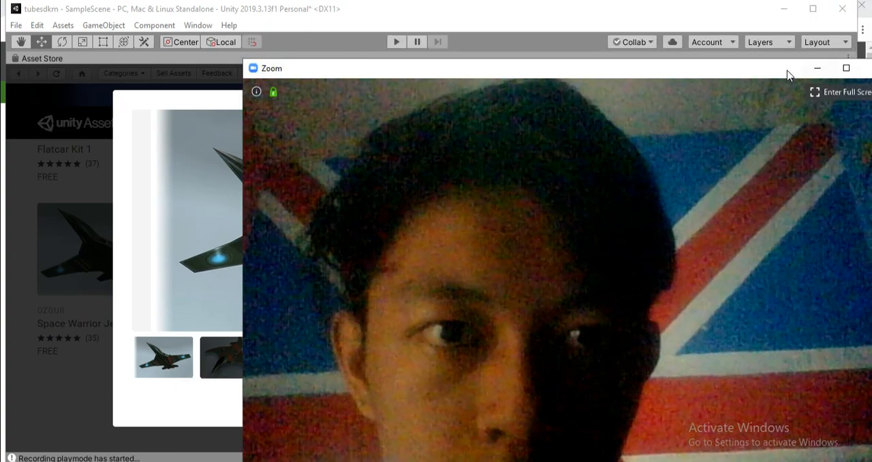
{"action": "mouse_move", "coordinate": [788, 68]}
{"action": "left_mouse_down"}
{"action": "mouse_move", "coordinate": [720, 49]}
{"action": "mouse_move", "coordinate": [638, 45]}
{"action": "left_mouse_up"}
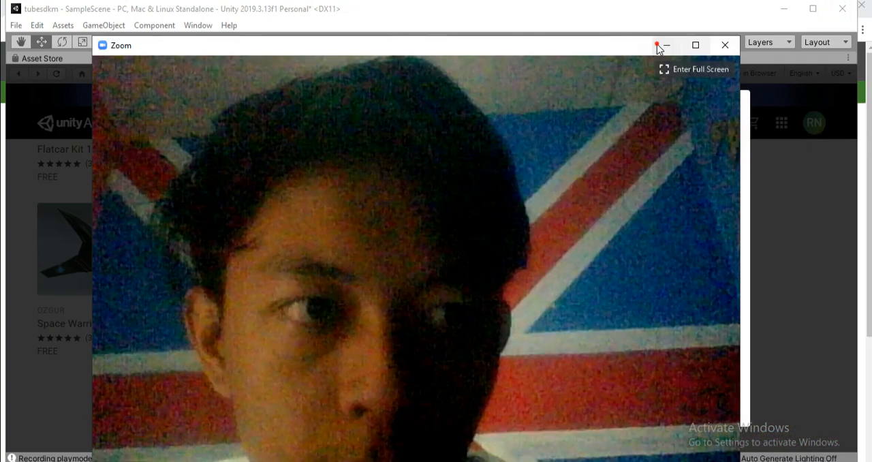
{"action": "left_click", "coordinate": [662, 45]}
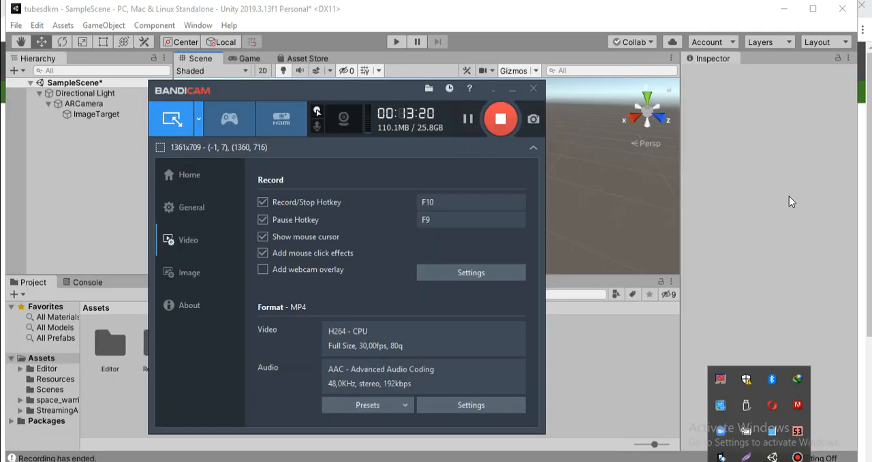
{"action": "left_click", "coordinate": [776, 196]}
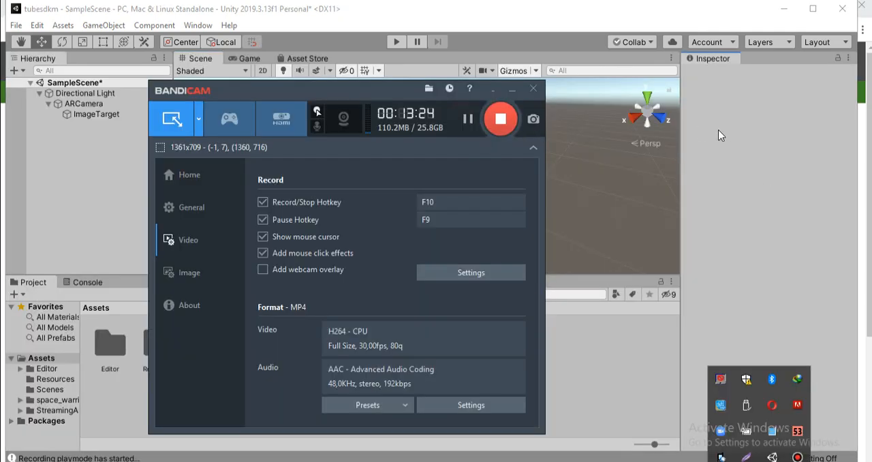
Open the imported space_warrior_jet folder in the project's Assets
{"action": "left_click", "coordinate": [719, 132]}
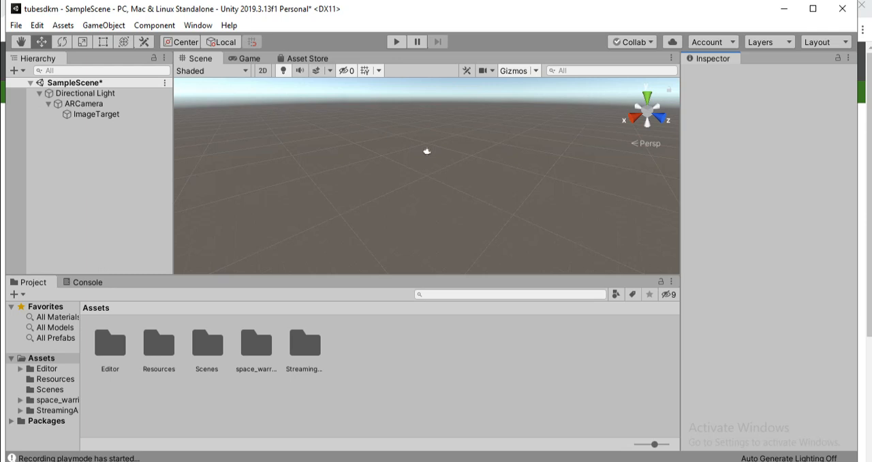
{"action": "left_click", "coordinate": [215, 386]}
{"action": "left_click", "coordinate": [264, 378]}
{"action": "left_click", "coordinate": [158, 348]}
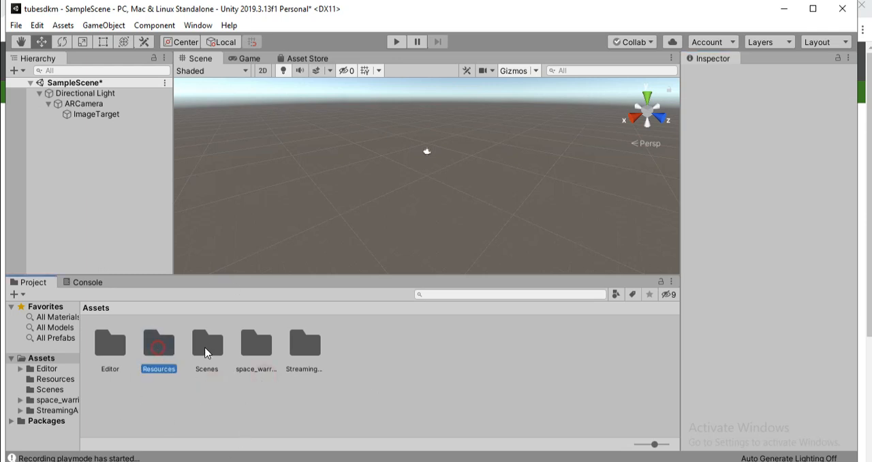
{"action": "left_click", "coordinate": [208, 351]}
{"action": "left_click", "coordinate": [255, 354]}
{"action": "left_click", "coordinate": [259, 363]}
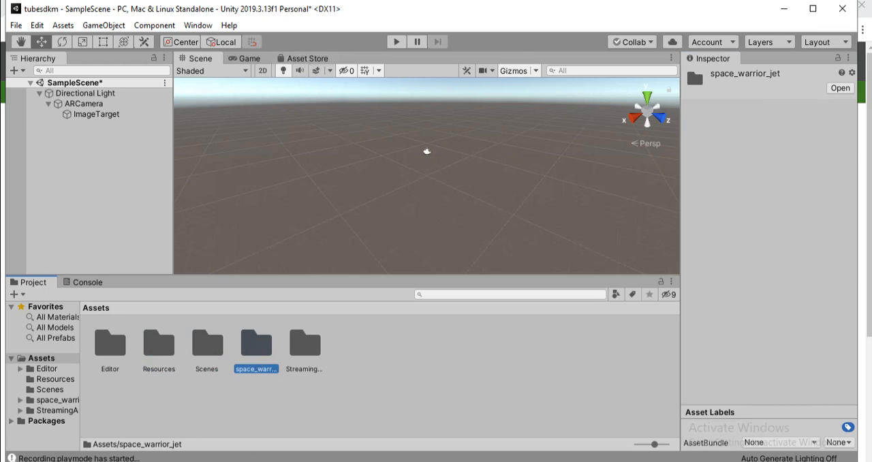
{"action": "left_click", "coordinate": [294, 394]}
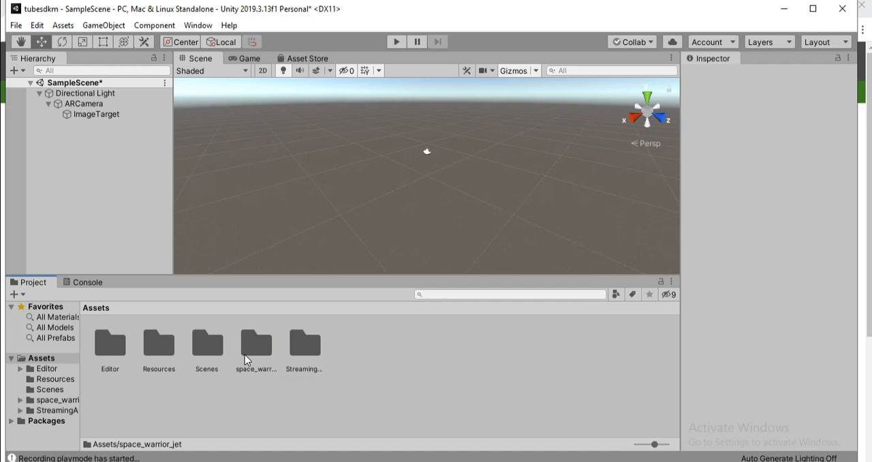
{"action": "double_click", "coordinate": [245, 354]}
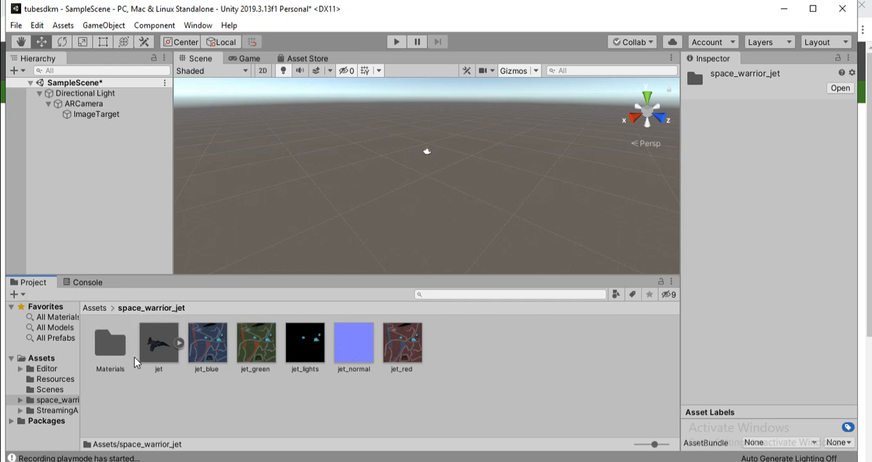
Add the jet model to the scene hierarchy under ARCamera
{"action": "left_click_drag", "start_coordinate": [152, 351], "coordinate": [103, 117]}
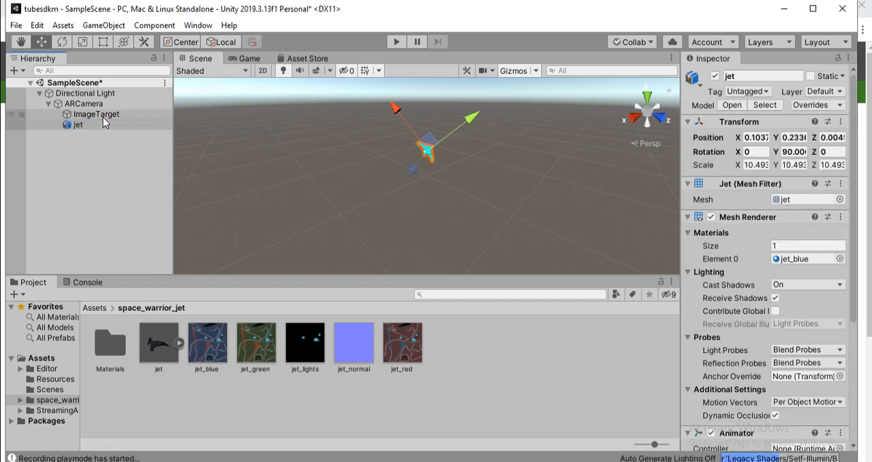
Set the ImageTarget's Type to From Database, using the Kelompok8Fix database and the LOGO image target
{"action": "left_click", "coordinate": [102, 115]}
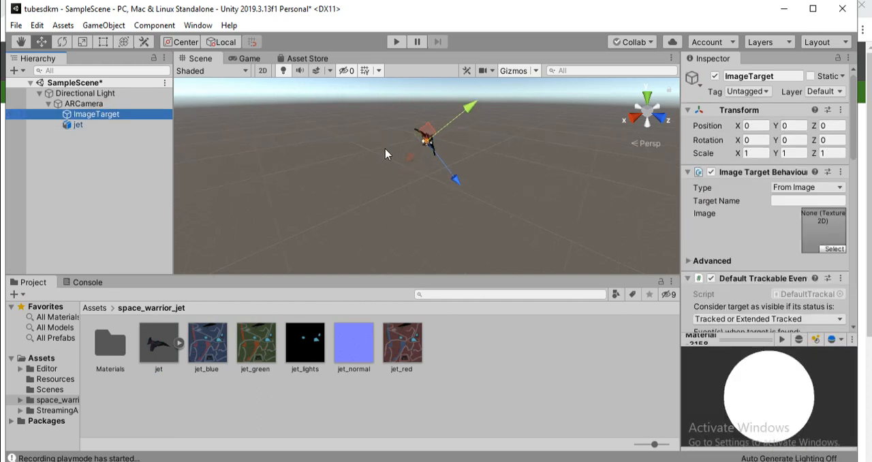
{"action": "middle_click_drag", "start_coordinate": [384, 177], "coordinate": [380, 212]}
{"action": "scroll", "coordinate": [390, 195], "scroll_direction": "up", "scroll_amount": 7}
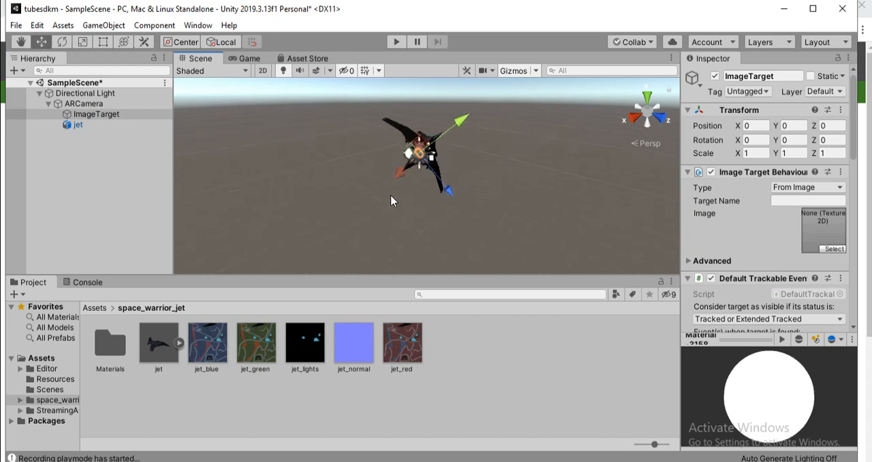
{"action": "scroll", "coordinate": [393, 195], "scroll_direction": "down", "scroll_amount": 4}
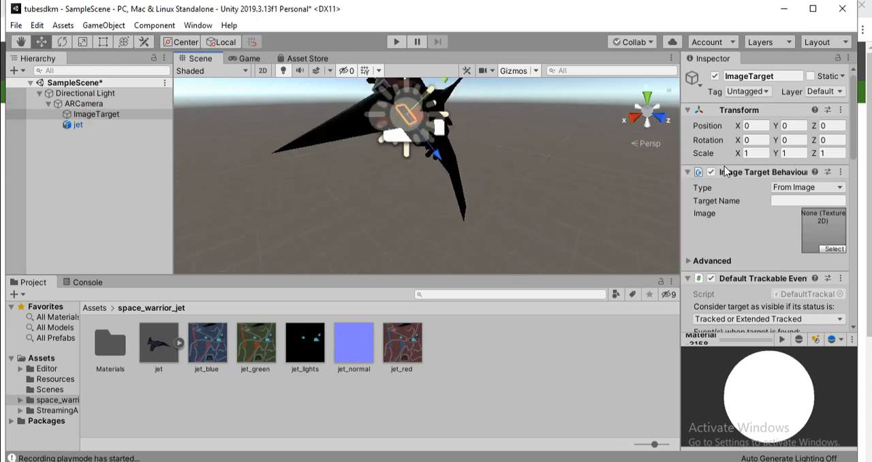
{"action": "left_click", "coordinate": [797, 188]}
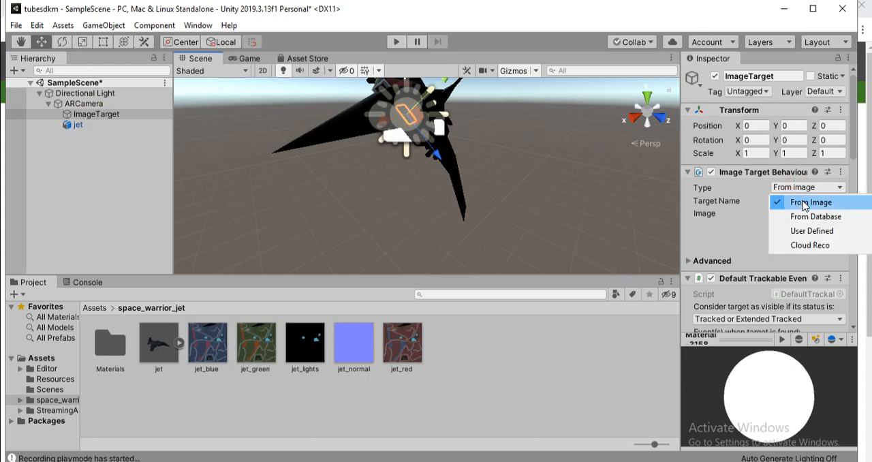
{"action": "left_click", "coordinate": [811, 216]}
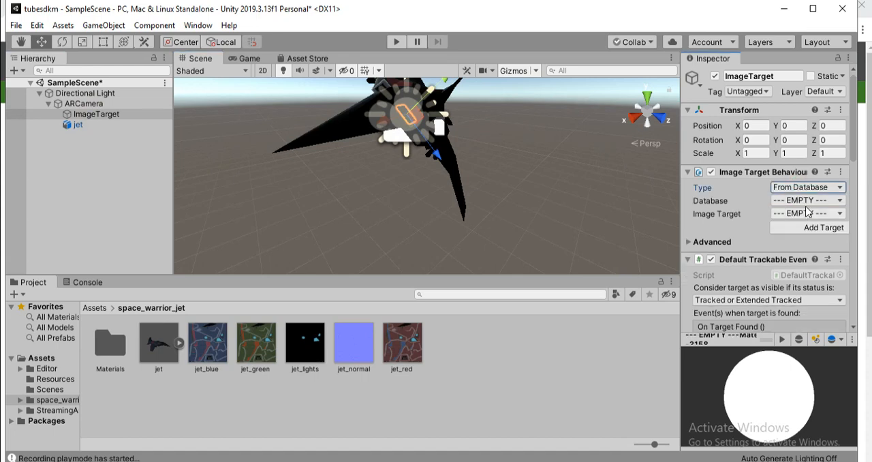
{"action": "left_click", "coordinate": [806, 200]}
{"action": "left_click", "coordinate": [806, 229]}
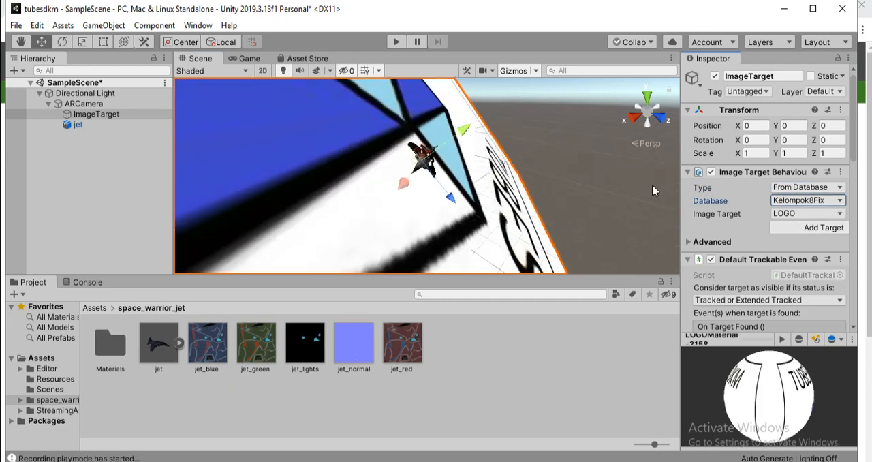
{"action": "left_click", "coordinate": [791, 212]}
{"action": "left_click", "coordinate": [794, 200]}
{"action": "scroll", "coordinate": [514, 157], "scroll_direction": "down", "scroll_amount": 3}
{"action": "scroll", "coordinate": [513, 154], "scroll_direction": "down", "scroll_amount": 5}
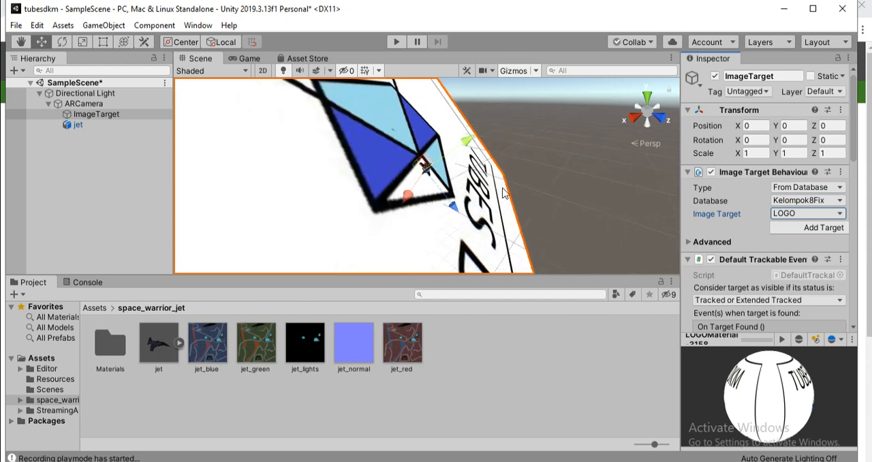
{"action": "scroll", "coordinate": [512, 184], "scroll_direction": "down", "scroll_amount": 4}
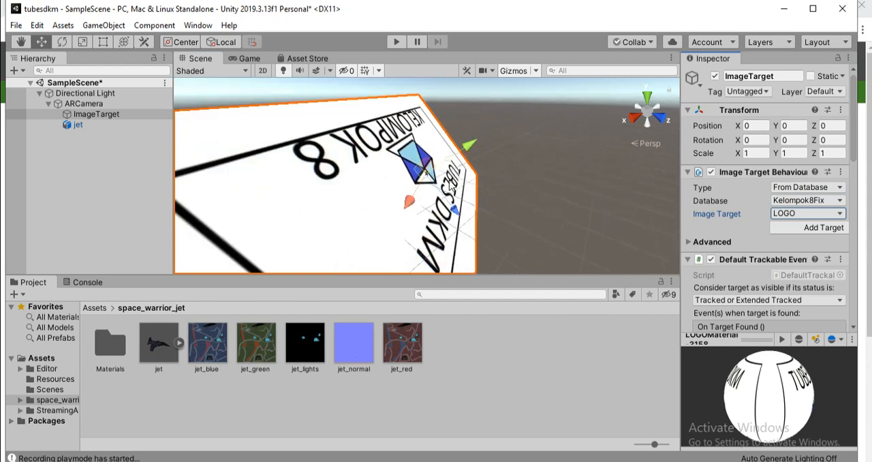
Delete the jet object from under ARCamera
{"action": "left_click", "coordinate": [87, 125]}
{"action": "key", "text": "Delete"}
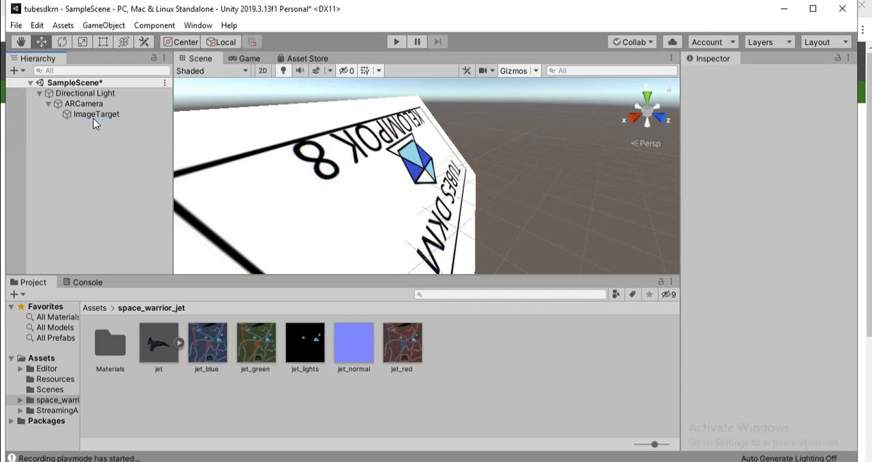
Select the ImageTarget and look at it in the Scene from the top
{"action": "left_click", "coordinate": [94, 114]}
{"action": "scroll", "coordinate": [379, 184], "scroll_direction": "down", "scroll_amount": 3}
{"action": "scroll", "coordinate": [378, 184], "scroll_direction": "down", "scroll_amount": 2}
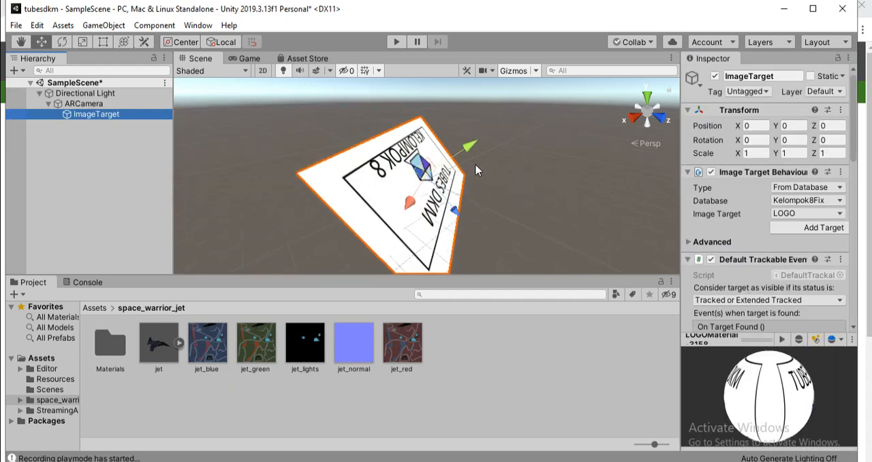
{"action": "left_click", "coordinate": [641, 114]}
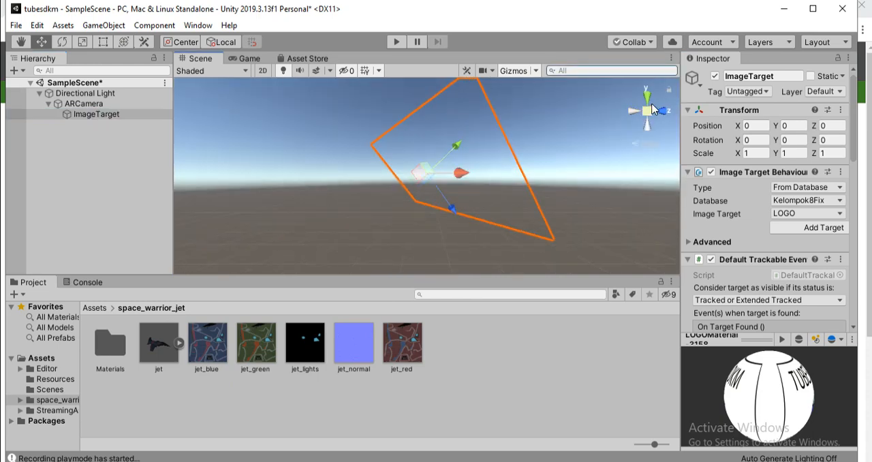
{"action": "left_click", "coordinate": [646, 95]}
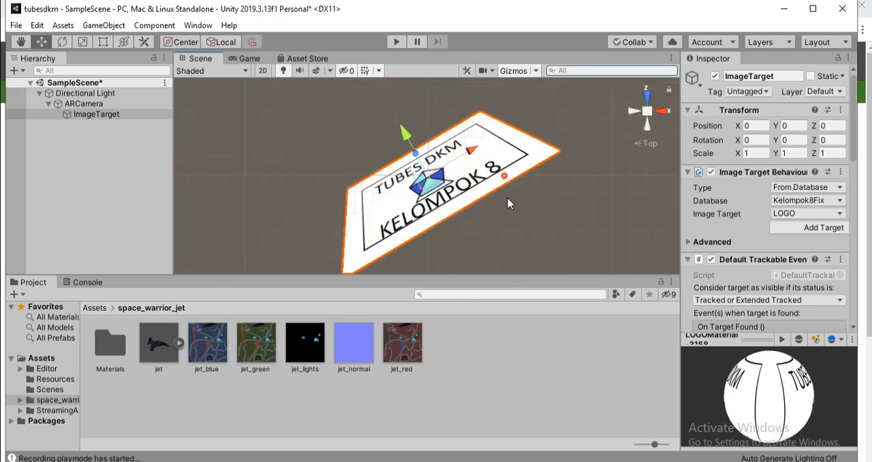
Rotate the ImageTarget to about X -39.17, Y 40.31, Z -31.51 so the logo sits upright in the top view
{"action": "left_click", "coordinate": [600, 130]}
{"action": "left_click", "coordinate": [436, 185]}
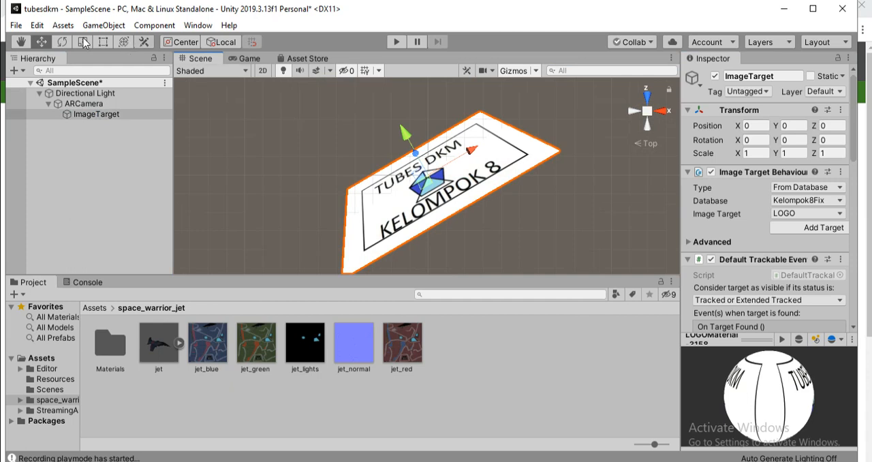
{"action": "left_click", "coordinate": [62, 42]}
{"action": "left_click_drag", "start_coordinate": [403, 143], "coordinate": [444, 123]}
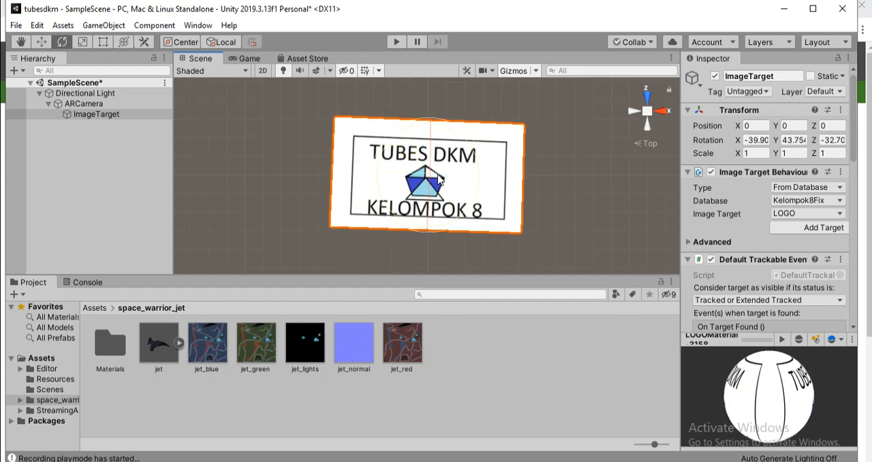
{"action": "left_click_drag", "start_coordinate": [443, 211], "coordinate": [456, 210]}
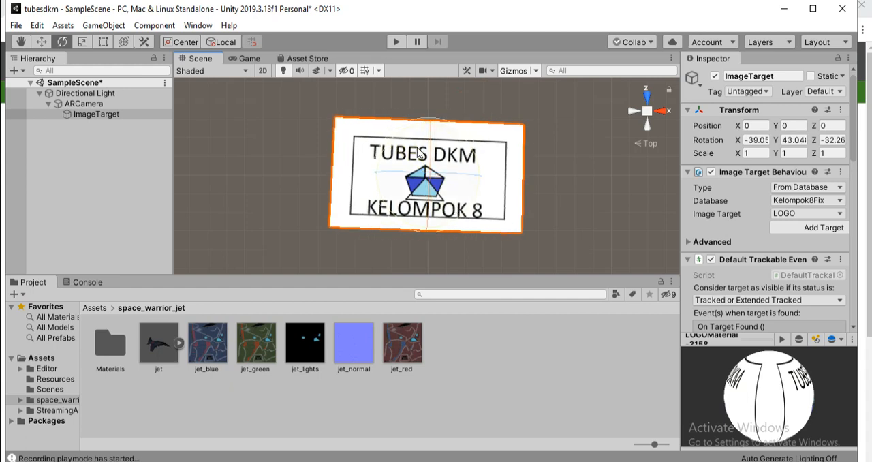
{"action": "mouse_move", "coordinate": [409, 144]}
{"action": "left_mouse_down"}
{"action": "mouse_move", "coordinate": [460, 153]}
{"action": "mouse_move", "coordinate": [415, 138]}
{"action": "left_mouse_up"}
{"action": "left_click_drag", "start_coordinate": [384, 186], "coordinate": [385, 186]}
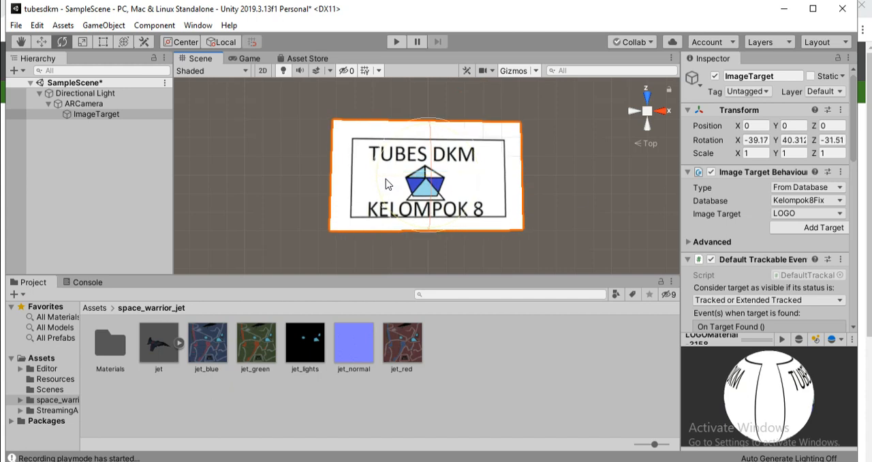
{"action": "left_click", "coordinate": [601, 187]}
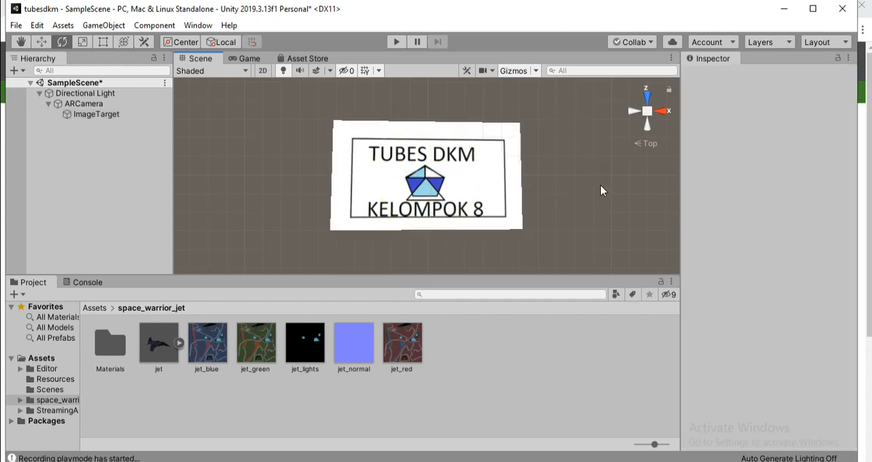
Add the jet model from space_warrior_jet as a child of ImageTarget and set its scale to 50 on X, Y and Z
{"action": "left_click_drag", "start_coordinate": [158, 341], "coordinate": [97, 114]}
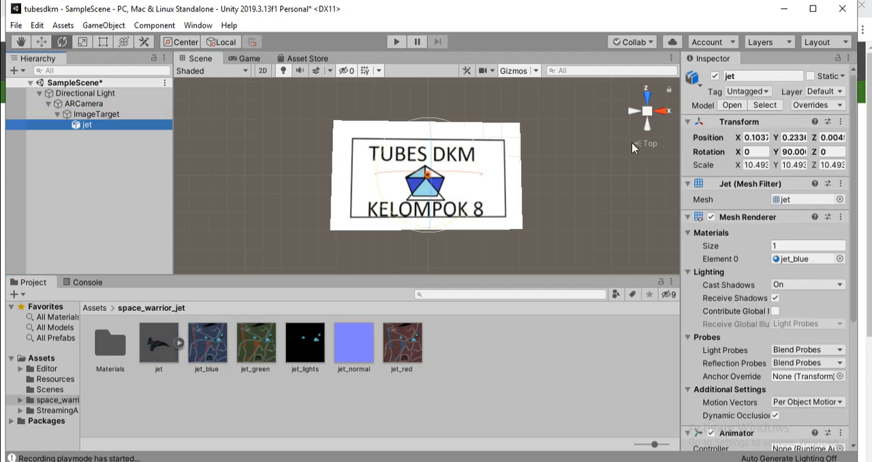
{"action": "left_click", "coordinate": [759, 166]}
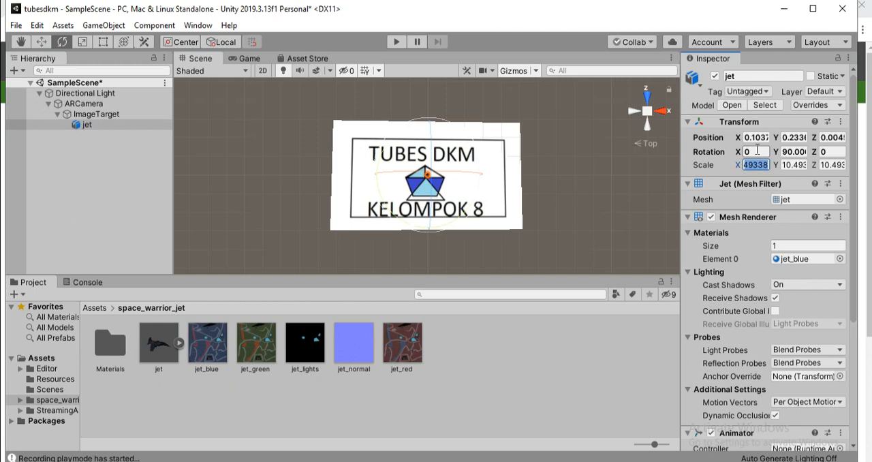
{"action": "type", "text": "10.15"}
{"action": "key", "text": "BackSpace"}
{"action": "key", "text": "BackSpace"}
{"action": "type", "text": "5"}
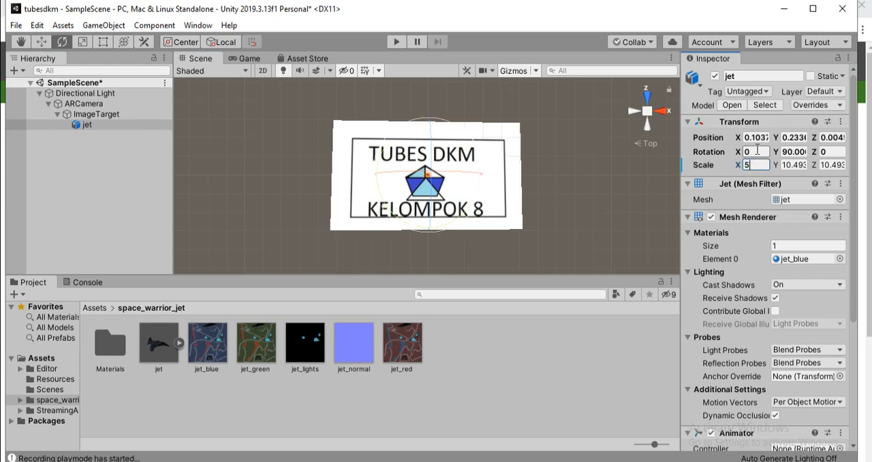
{"action": "type", "text": "0"}
{"action": "key", "text": "Tab"}
{"action": "type", "text": "50"}
{"action": "key", "text": "Tab"}
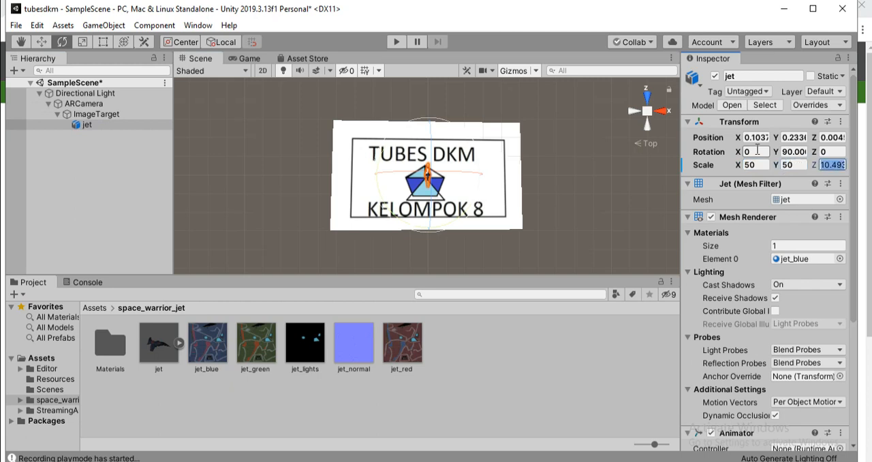
{"action": "type", "text": "50"}
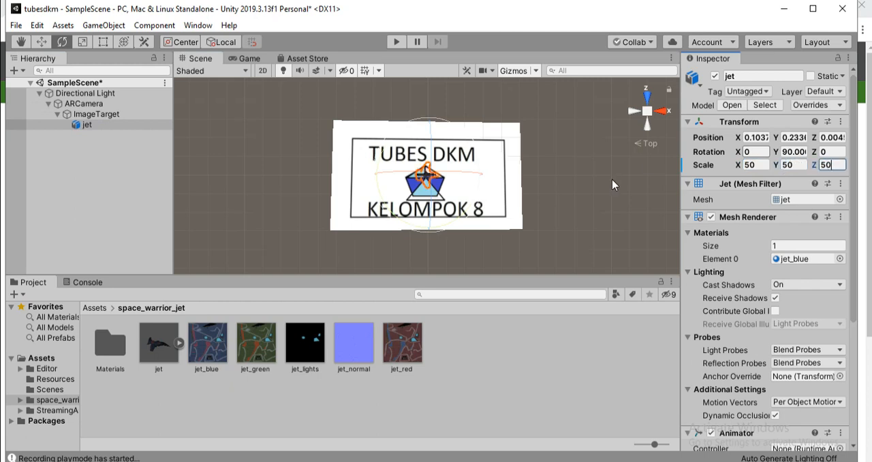
{"action": "left_click", "coordinate": [594, 226]}
Set the jet's scale to 150 on the X, Y and Z axes
{"action": "scroll", "coordinate": [457, 210], "scroll_direction": "up", "scroll_amount": 2}
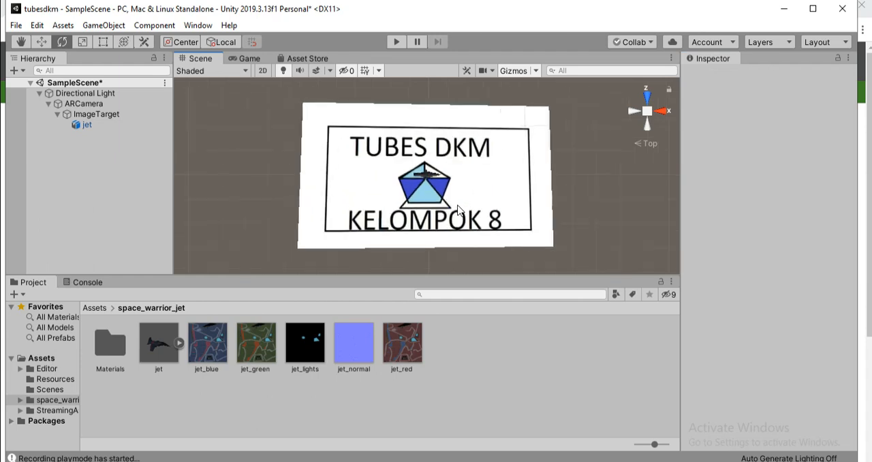
{"action": "scroll", "coordinate": [458, 210], "scroll_direction": "up", "scroll_amount": 6}
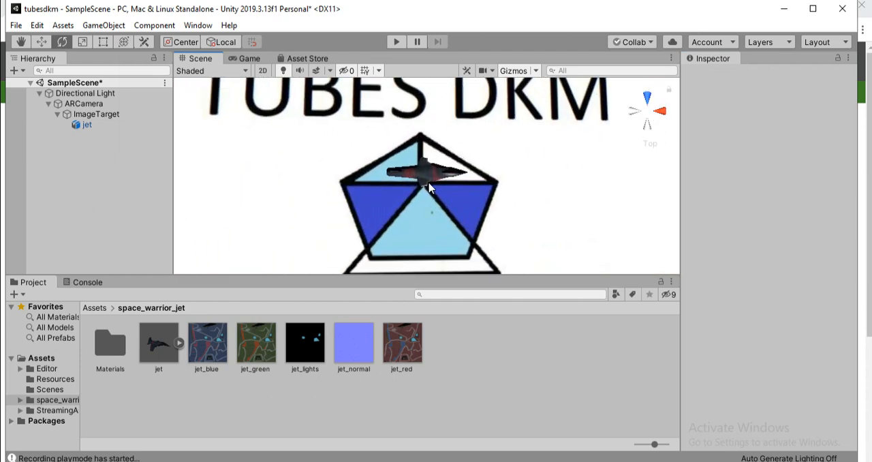
{"action": "scroll", "coordinate": [428, 188], "scroll_direction": "down", "scroll_amount": 6}
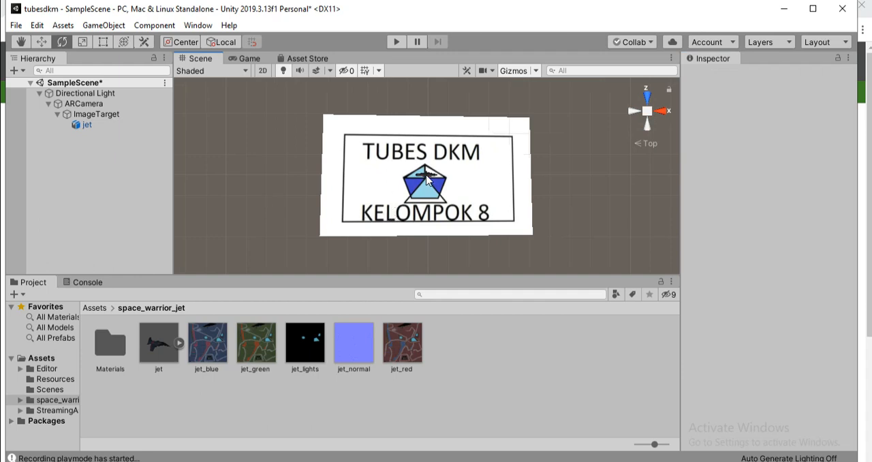
{"action": "left_click", "coordinate": [426, 179]}
{"action": "left_click", "coordinate": [751, 165]}
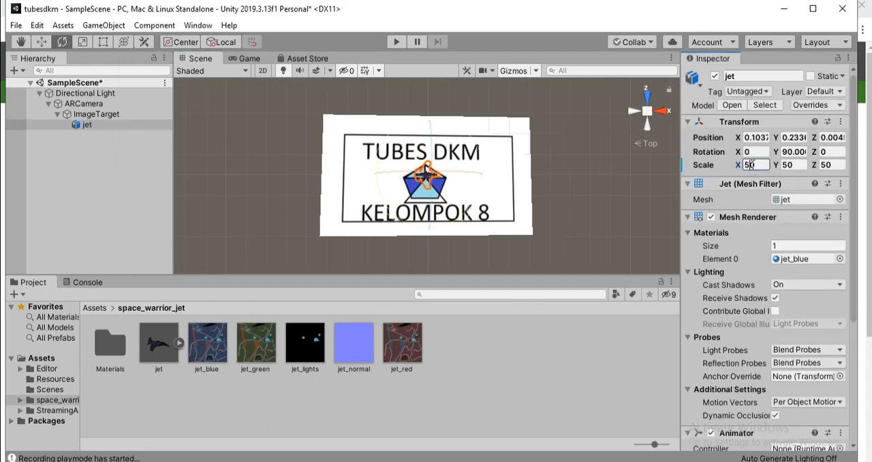
{"action": "type", "text": "150"}
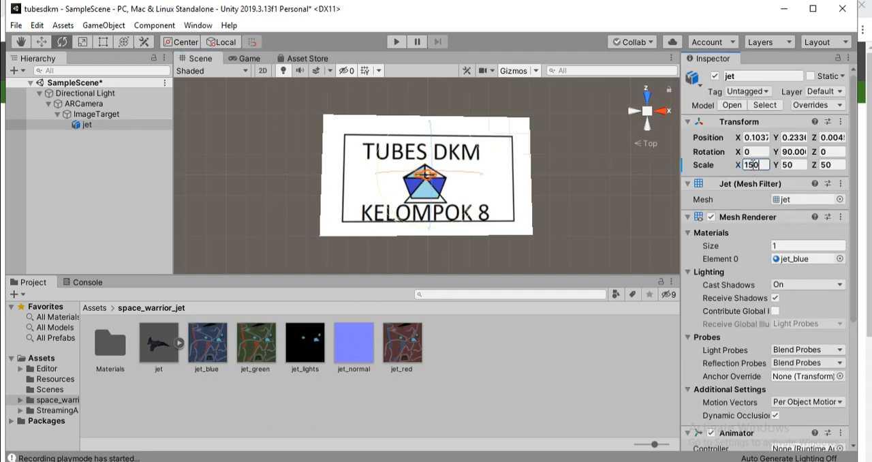
{"action": "key", "text": "Tab"}
{"action": "type", "text": "150"}
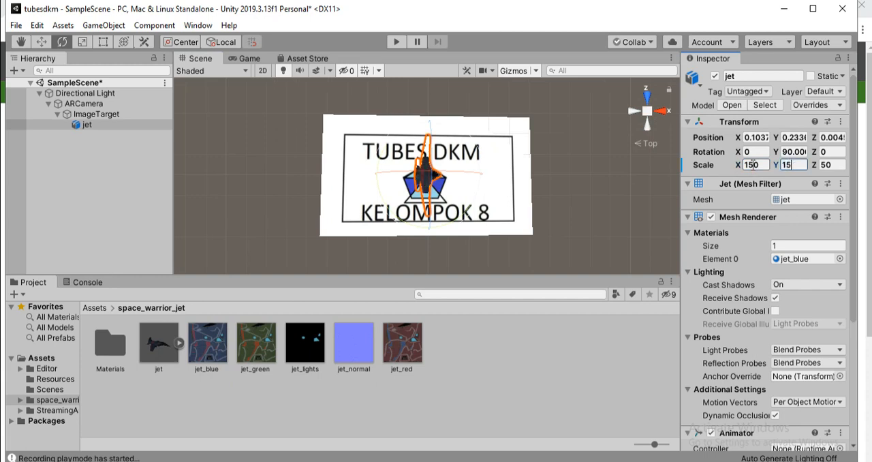
{"action": "key", "text": "Tab"}
{"action": "type", "text": "150"}
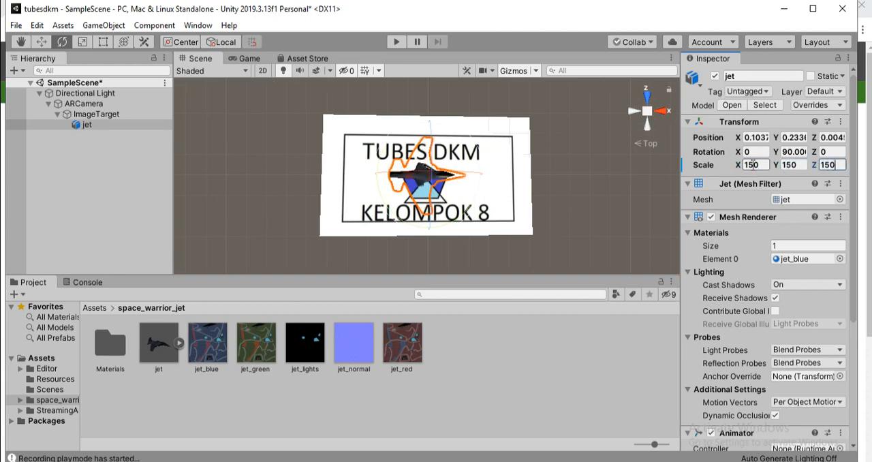
{"action": "left_click", "coordinate": [593, 182]}
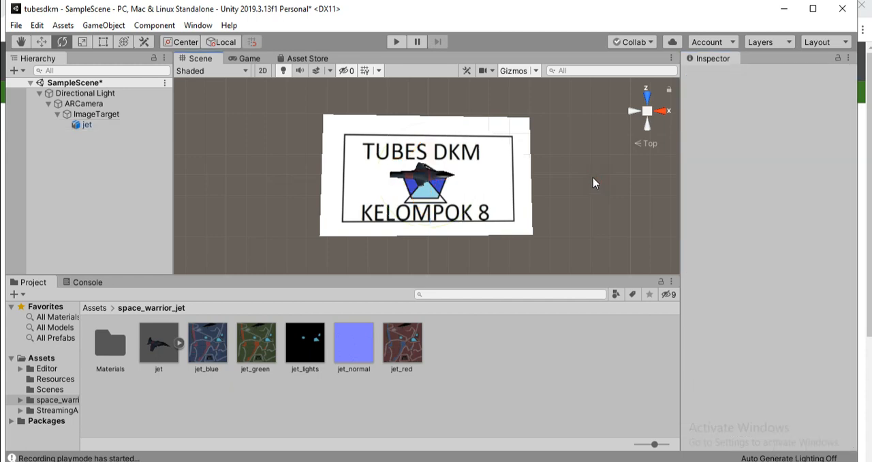
Set the jet's scale to 160 on the X, Y and Z axes
{"action": "left_click", "coordinate": [424, 180]}
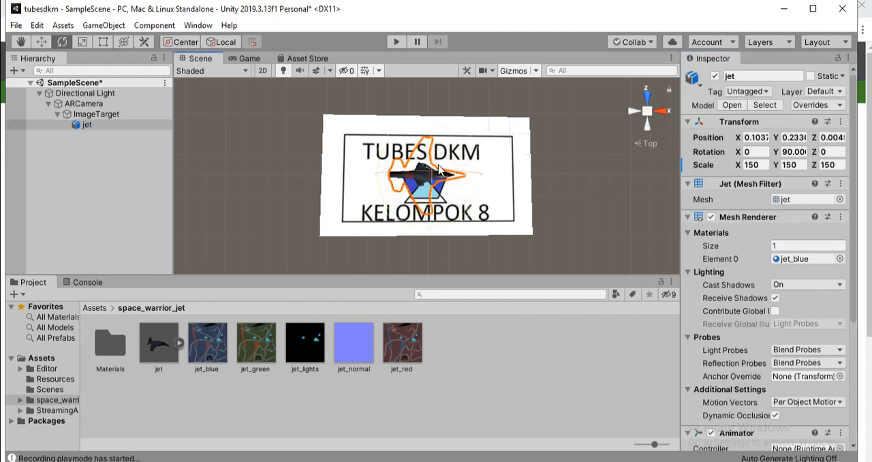
{"action": "left_click", "coordinate": [614, 180]}
{"action": "scroll", "coordinate": [469, 202], "scroll_direction": "up", "scroll_amount": 4}
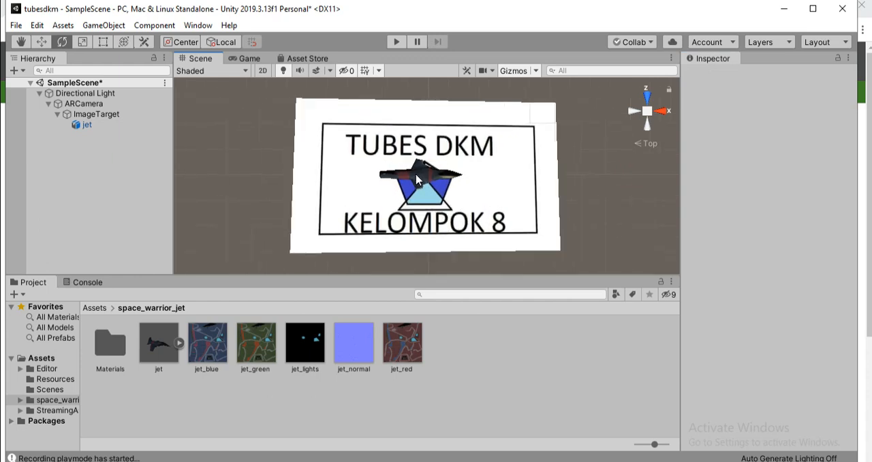
{"action": "left_click", "coordinate": [418, 180]}
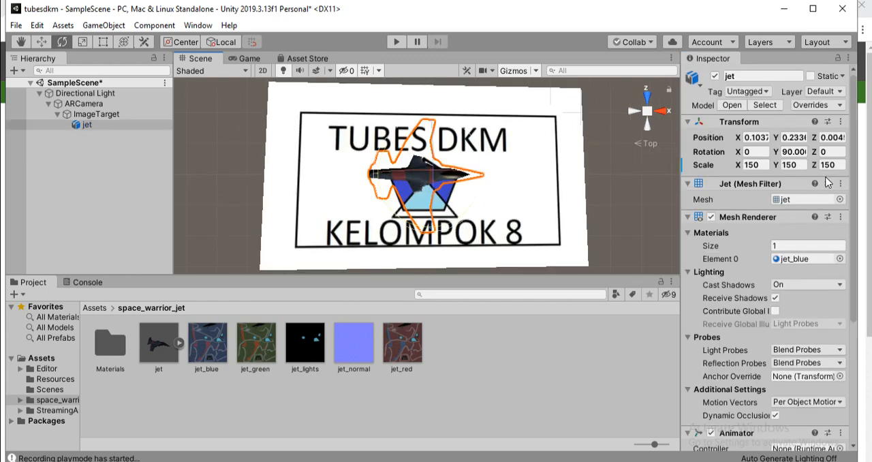
{"action": "left_click", "coordinate": [752, 165]}
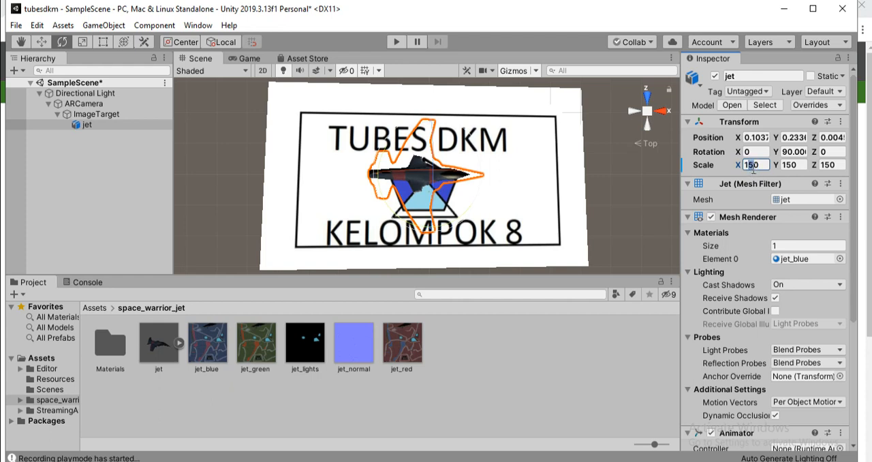
{"action": "type", "text": "160"}
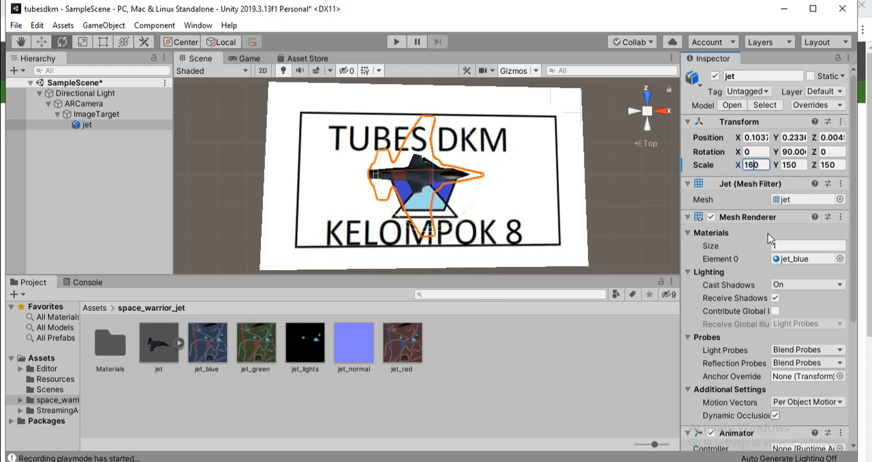
{"action": "left_click", "coordinate": [790, 165]}
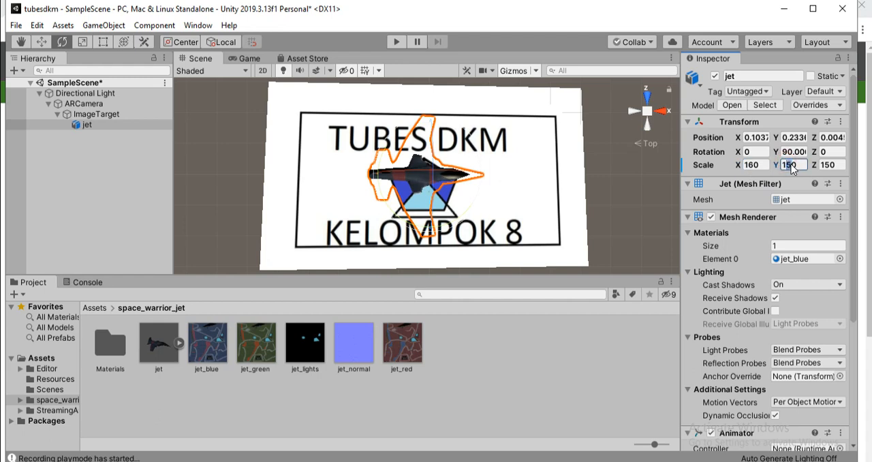
{"action": "type", "text": "160"}
{"action": "left_click", "coordinate": [829, 164]}
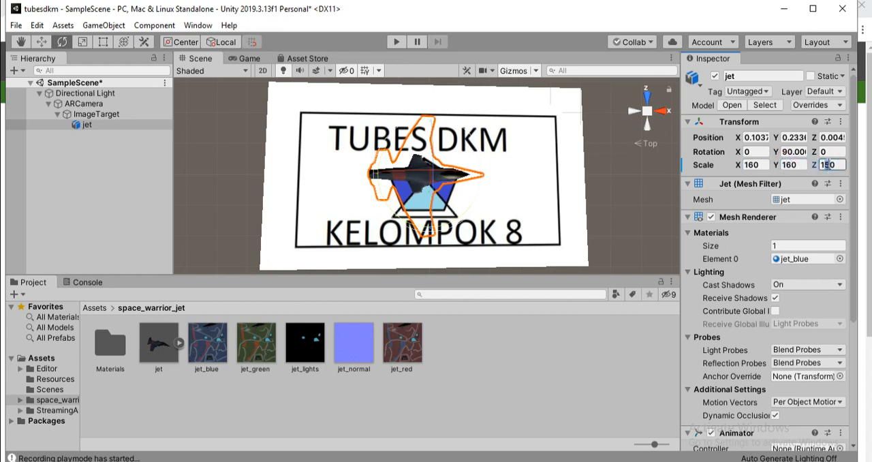
{"action": "type", "text": "160"}
{"action": "left_click", "coordinate": [621, 187]}
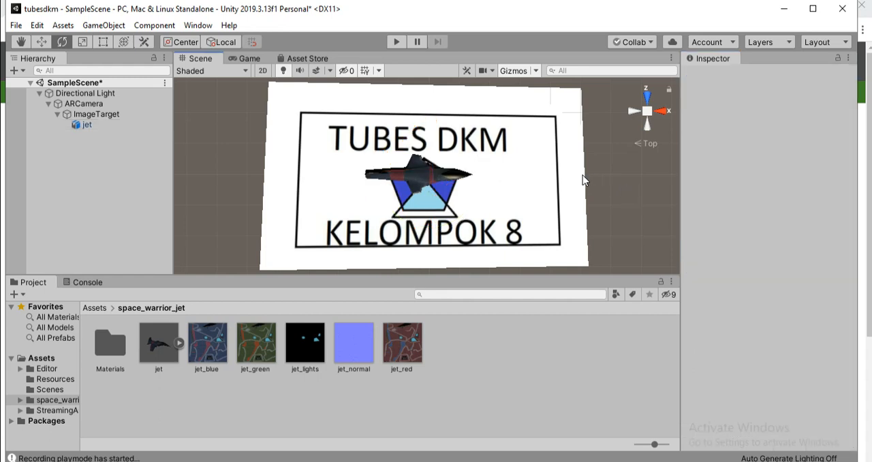
Check the materials in the space_warrior_jet Materials folder and review the ImageTarget with its jet in the Scene
{"action": "left_click", "coordinate": [109, 365]}
{"action": "double_click", "coordinate": [109, 366]}
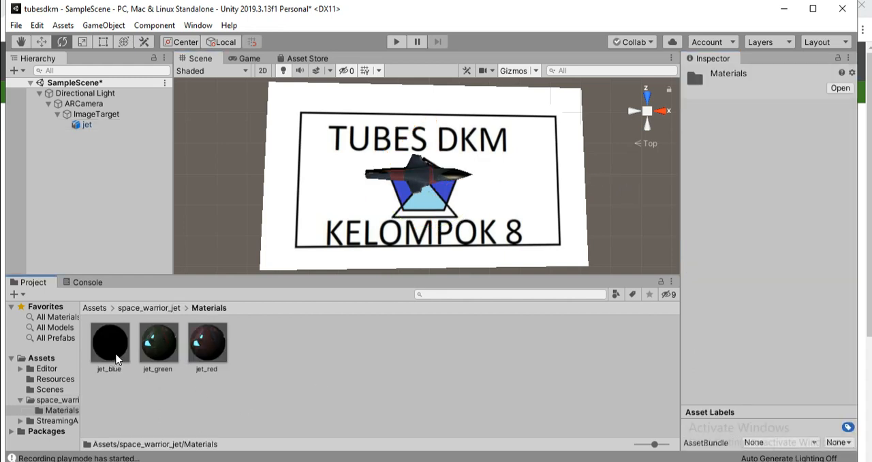
{"action": "left_click", "coordinate": [156, 313]}
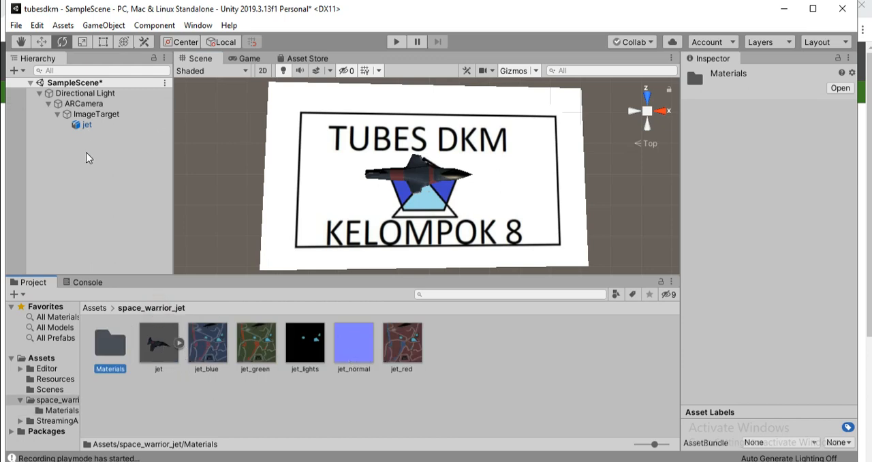
{"action": "left_click", "coordinate": [102, 115]}
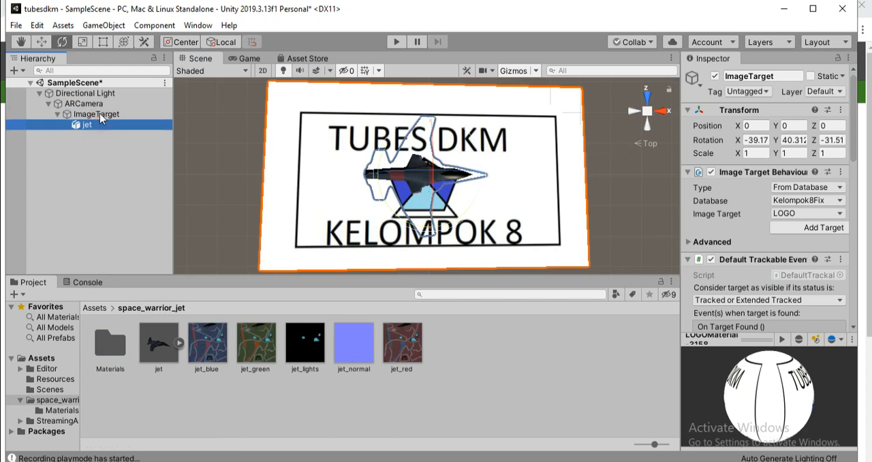
{"action": "left_click", "coordinate": [99, 114]}
{"action": "scroll", "coordinate": [308, 209], "scroll_direction": "down", "scroll_amount": 2}
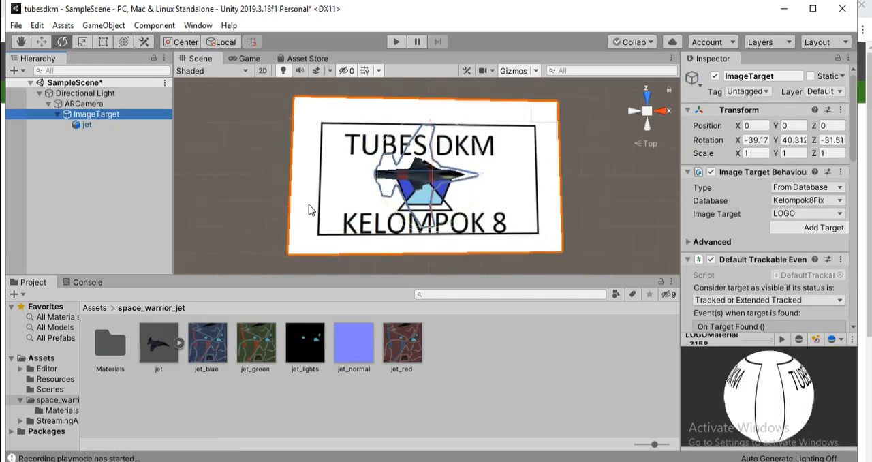
{"action": "scroll", "coordinate": [309, 204], "scroll_direction": "down", "scroll_amount": 2}
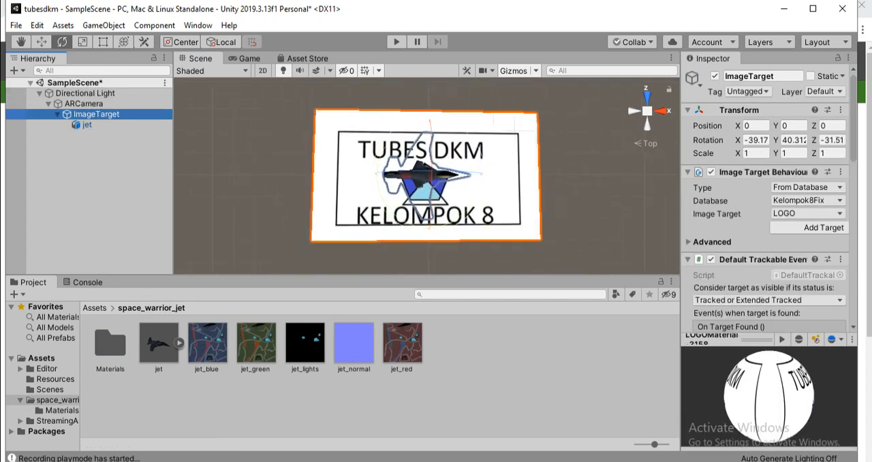
{"action": "left_click", "coordinate": [455, 392]}
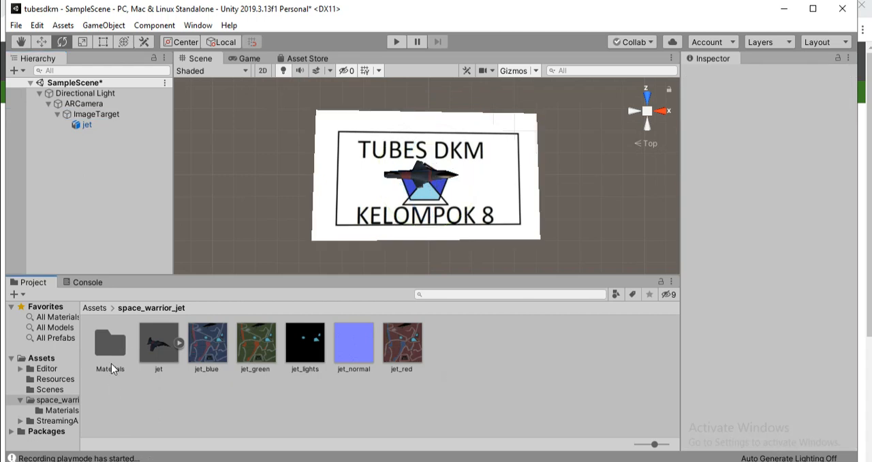
Show the project's root Assets folder and bring up the File Explorer window with the other TUBESDKM project's Assets folder
{"action": "left_click", "coordinate": [94, 307]}
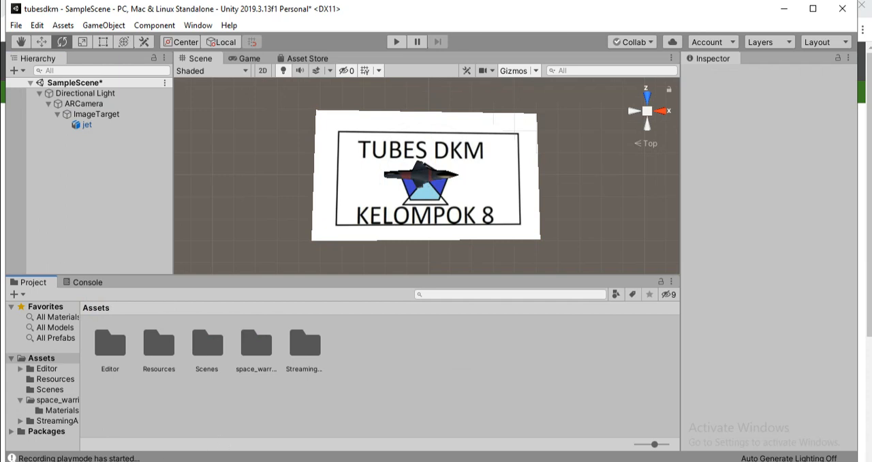
{"action": "mouse_move", "coordinate": [172, 461]}
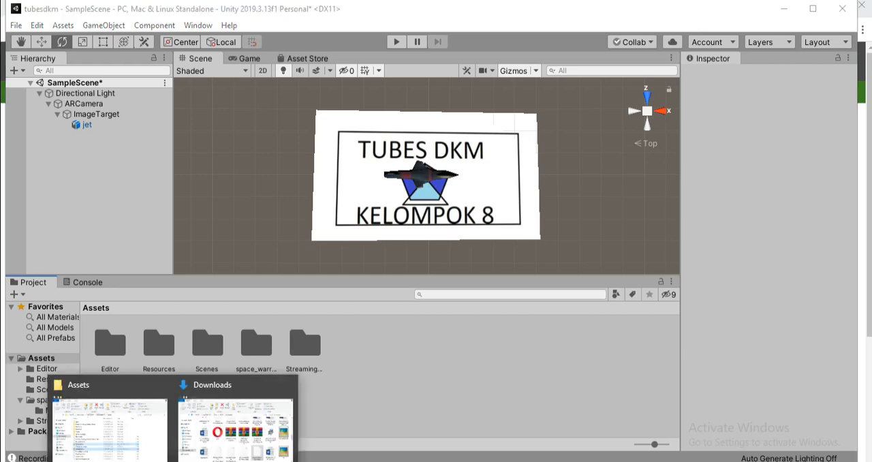
{"action": "left_click", "coordinate": [129, 444]}
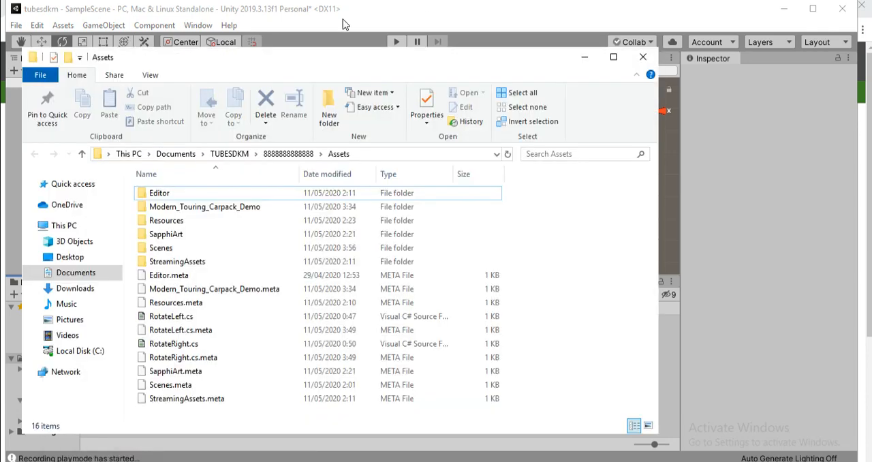
{"action": "left_click_drag", "start_coordinate": [334, 60], "coordinate": [406, 65]}
{"action": "left_click_drag", "start_coordinate": [537, 46], "coordinate": [537, 46]}
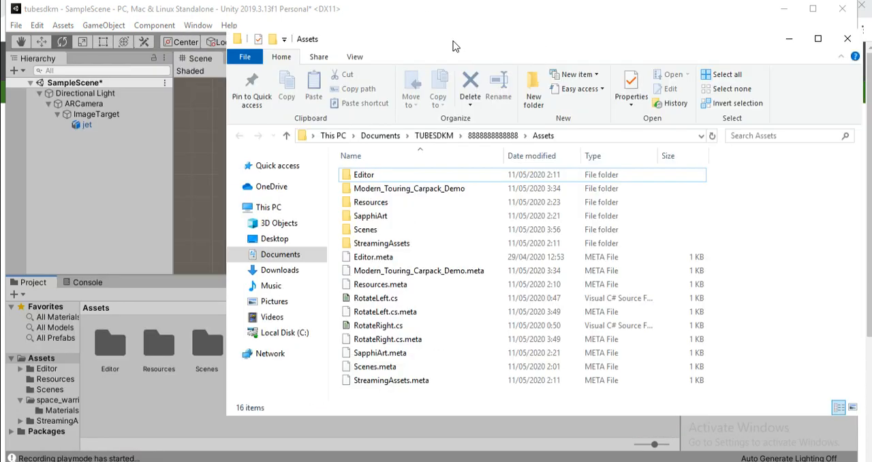
{"action": "left_click_drag", "start_coordinate": [431, 11], "coordinate": [507, 22]}
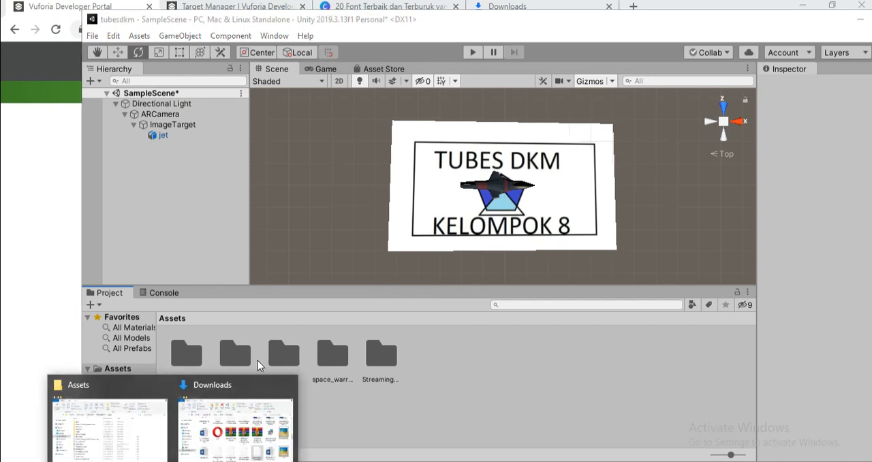
In File Explorer, select only the RotateLeft.cs and RotateRight.cs script files
{"action": "left_click", "coordinate": [109, 429]}
{"action": "left_click", "coordinate": [394, 299]}
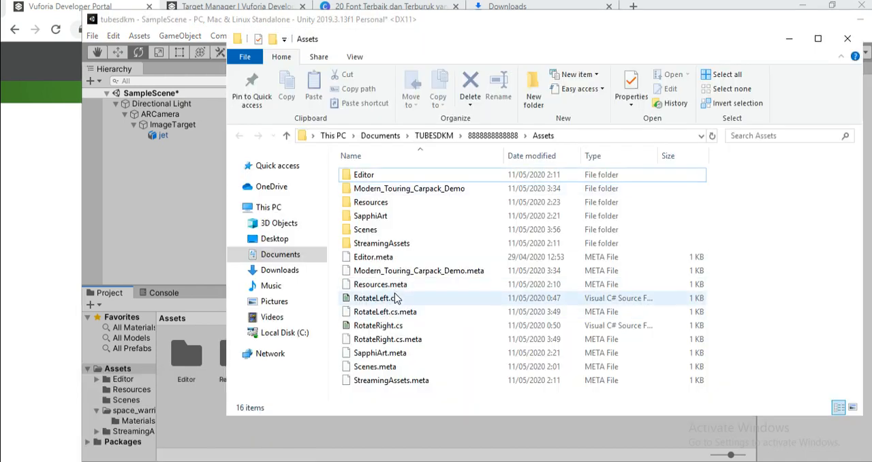
{"action": "left_click", "coordinate": [400, 325], "text": "shift"}
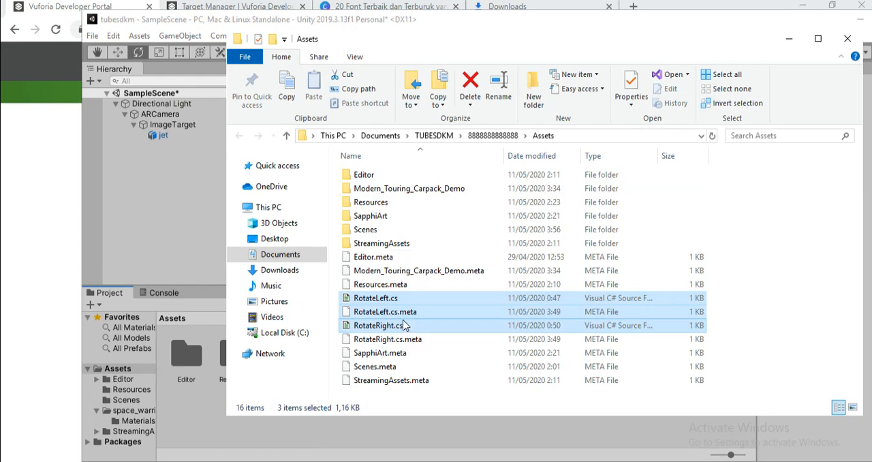
{"action": "left_click", "coordinate": [408, 311]}
{"action": "left_click", "coordinate": [404, 325]}
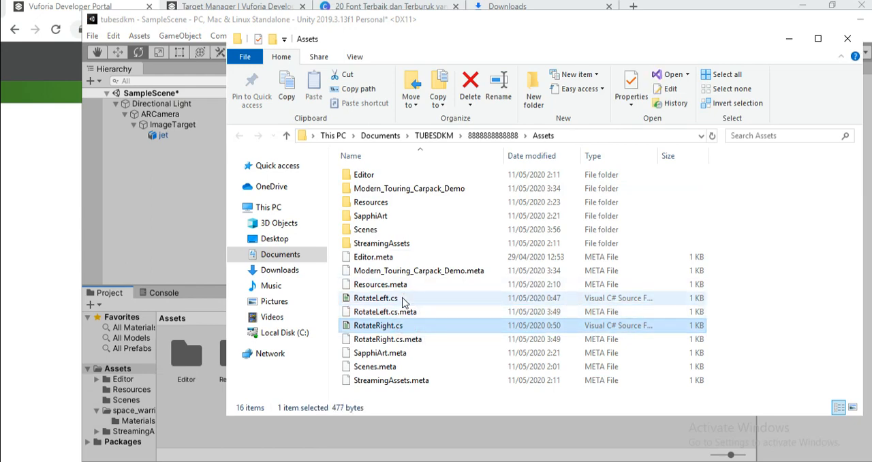
{"action": "left_click", "coordinate": [404, 300], "text": "ctrl"}
Import the selected RotateLeft.cs and RotateRight.cs scripts from File Explorer into the root Assets folder of the Unity project
{"action": "left_click_drag", "start_coordinate": [390, 21], "coordinate": [296, 16]}
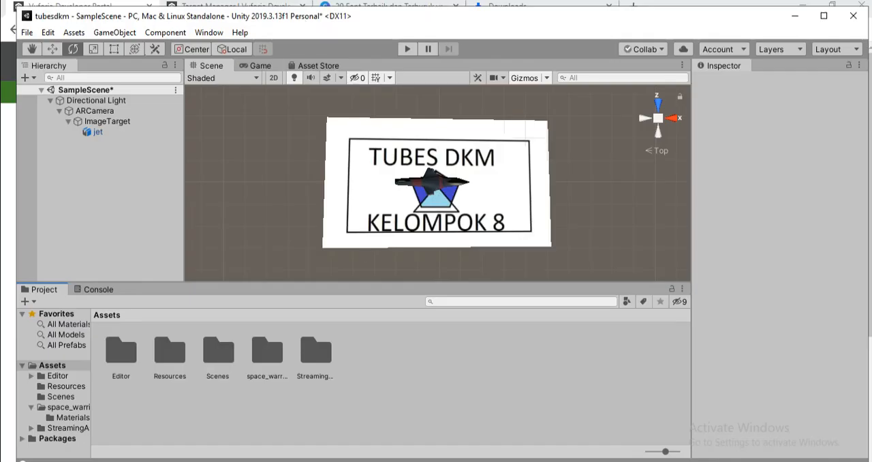
{"action": "left_click", "coordinate": [102, 413]}
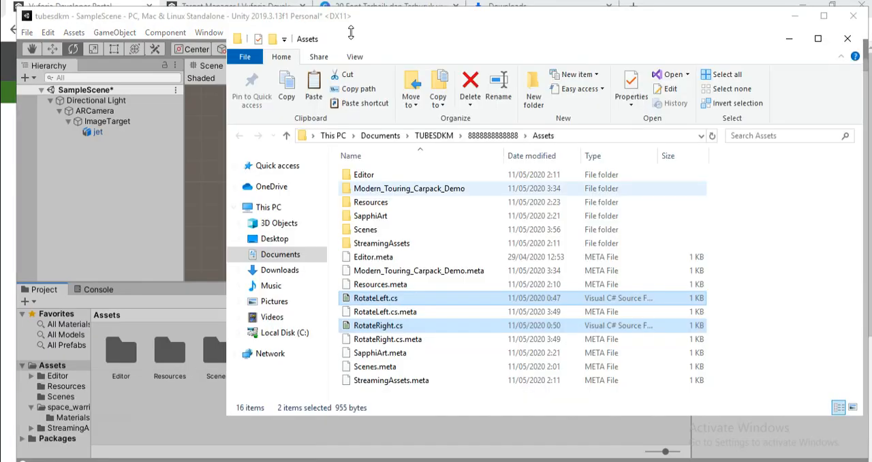
{"action": "left_click", "coordinate": [388, 19]}
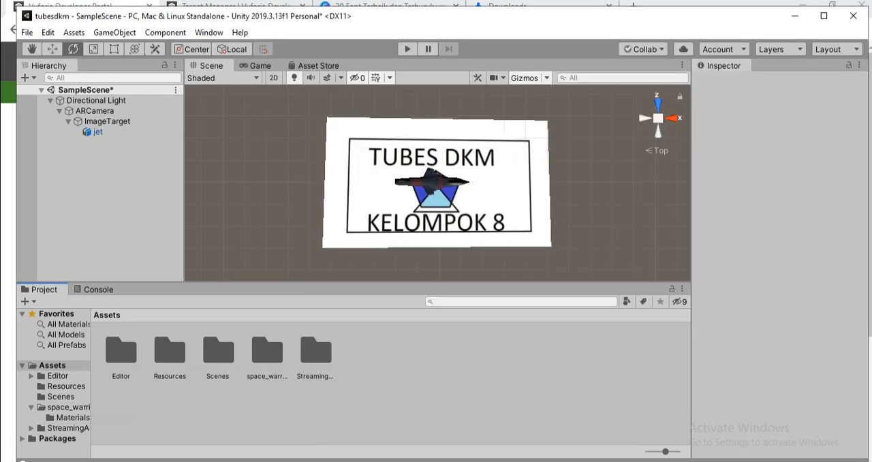
{"action": "left_click", "coordinate": [103, 413]}
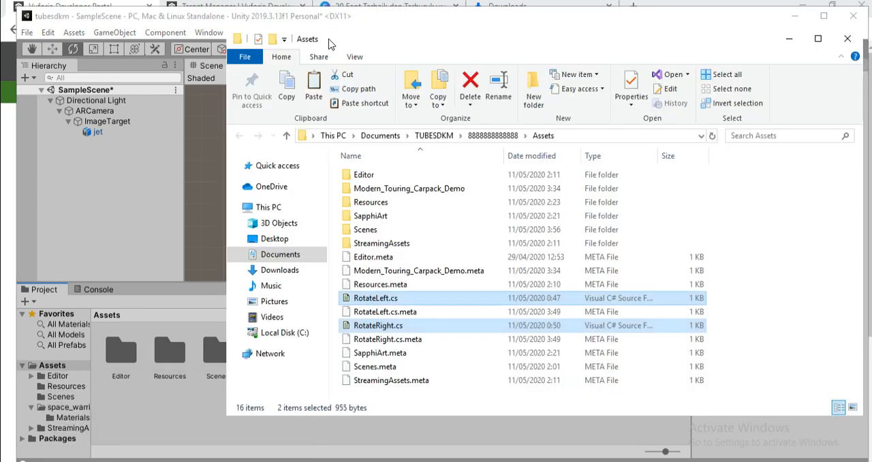
{"action": "left_click_drag", "start_coordinate": [320, 42], "coordinate": [584, 93]}
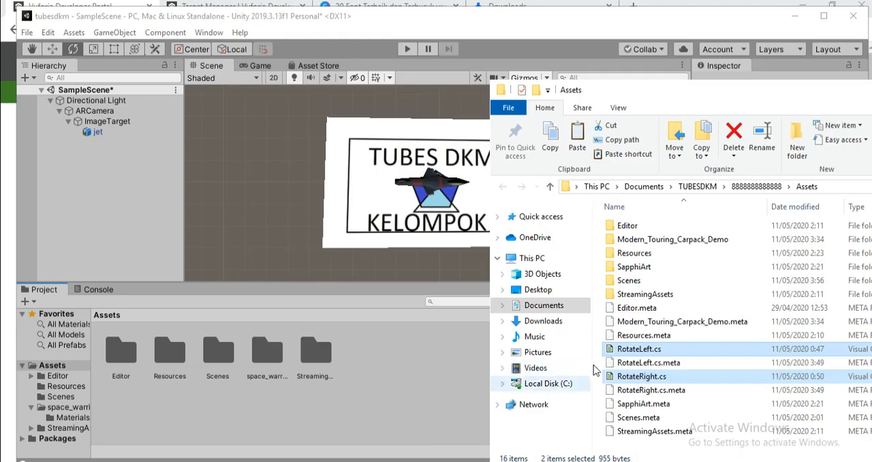
{"action": "left_click_drag", "start_coordinate": [619, 348], "coordinate": [409, 384]}
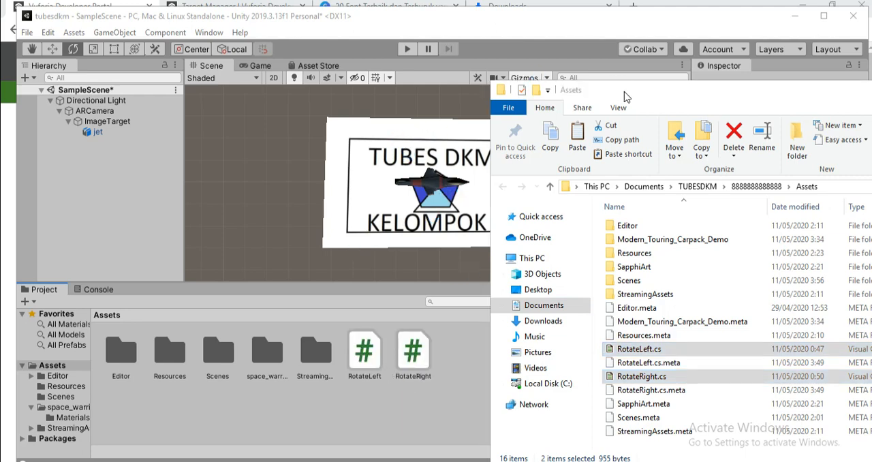
{"action": "left_click_drag", "start_coordinate": [624, 92], "coordinate": [238, 108]}
{"action": "left_click", "coordinate": [662, 104]}
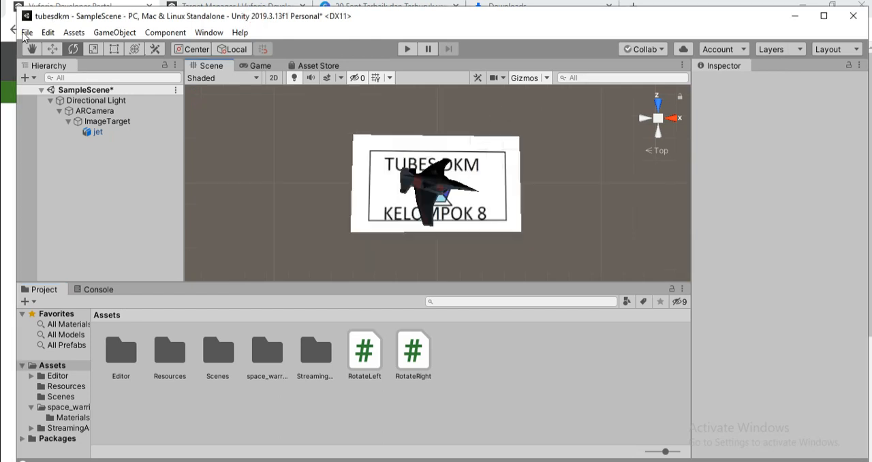
{"action": "left_click", "coordinate": [28, 78]}
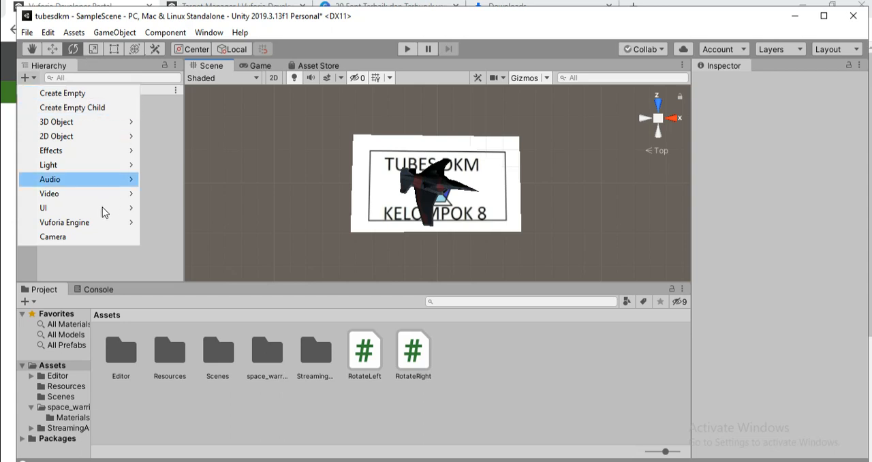
{"action": "mouse_move", "coordinate": [113, 208]}
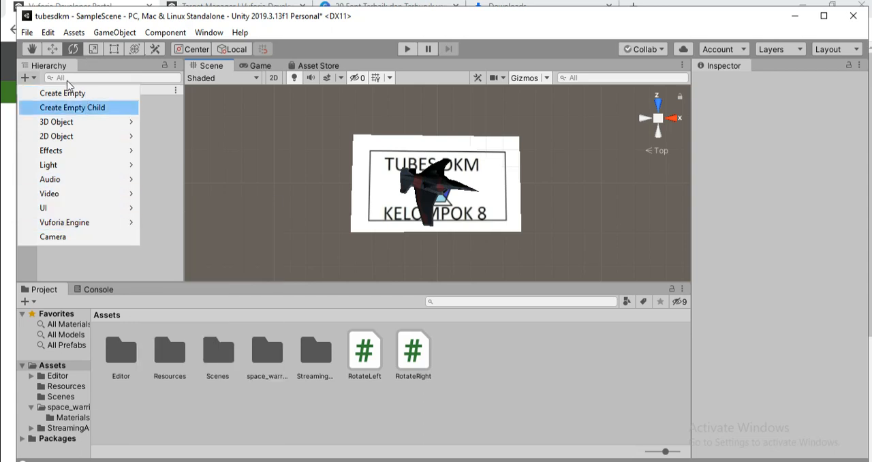
{"action": "left_click", "coordinate": [32, 78]}
{"action": "left_click", "coordinate": [32, 77]}
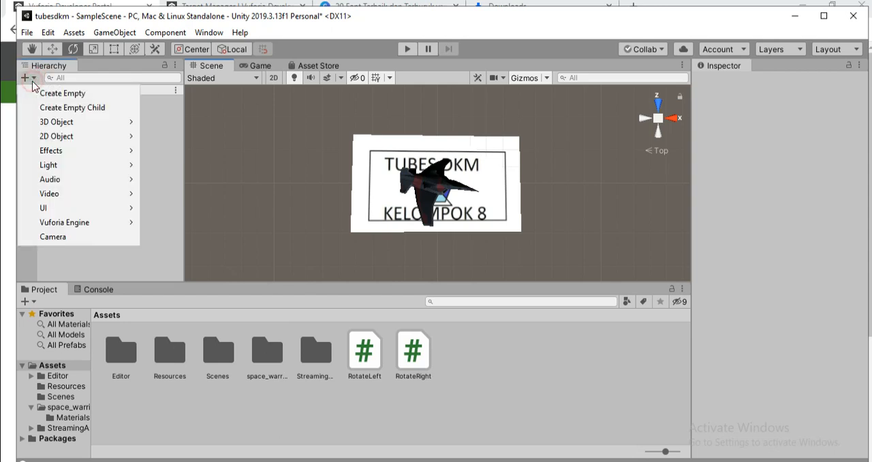
{"action": "left_click", "coordinate": [175, 161]}
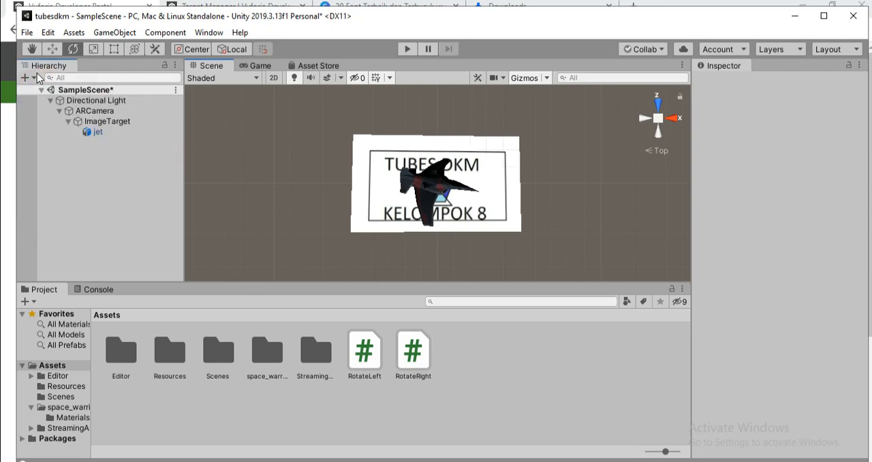
Add a standard UI Button on a new Canvas to SampleScene
{"action": "left_click", "coordinate": [31, 78]}
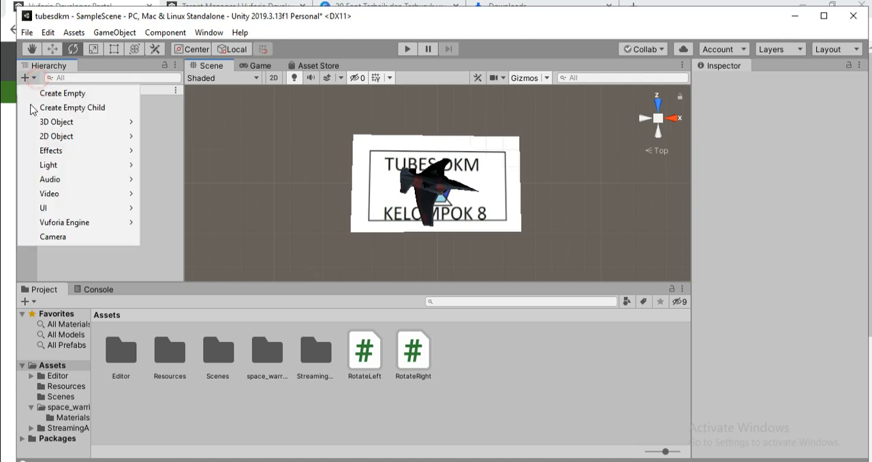
{"action": "mouse_move", "coordinate": [61, 212]}
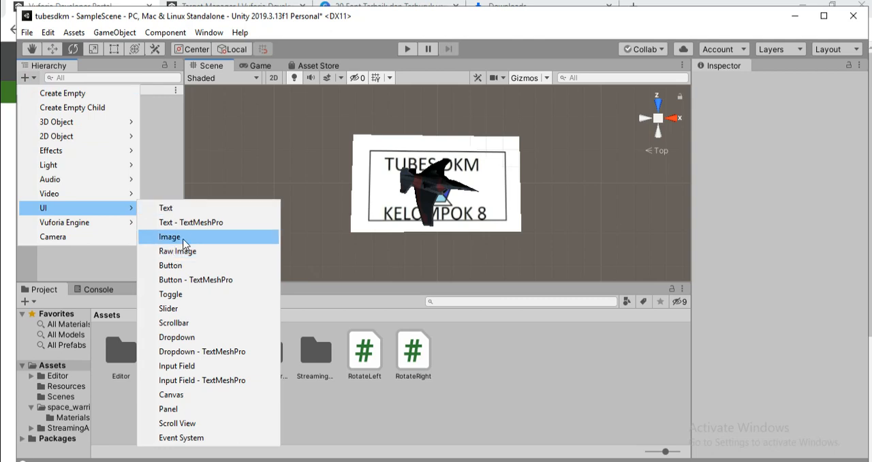
{"action": "left_click", "coordinate": [179, 268]}
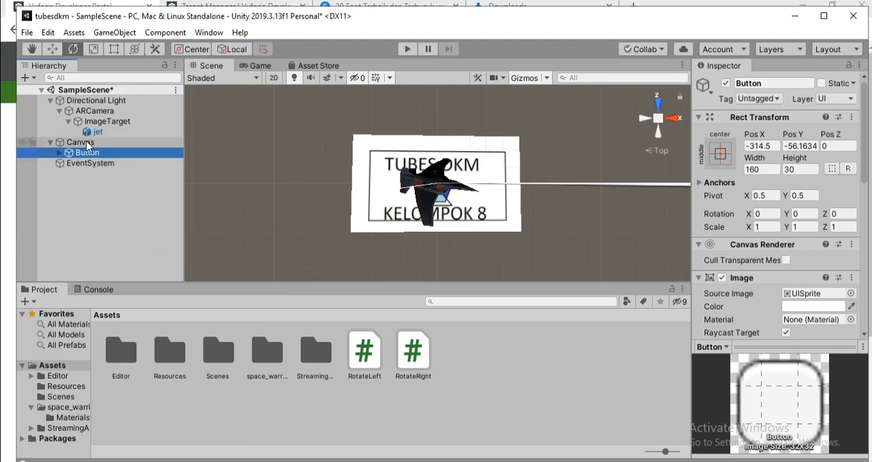
Focus the Scene view on the Canvas and examine it face-on together with its button
{"action": "left_click", "coordinate": [87, 143]}
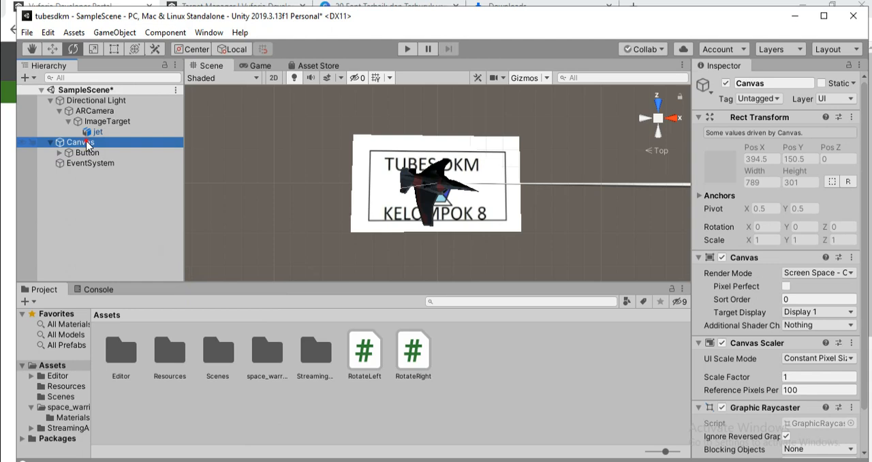
{"action": "double_click", "coordinate": [87, 143]}
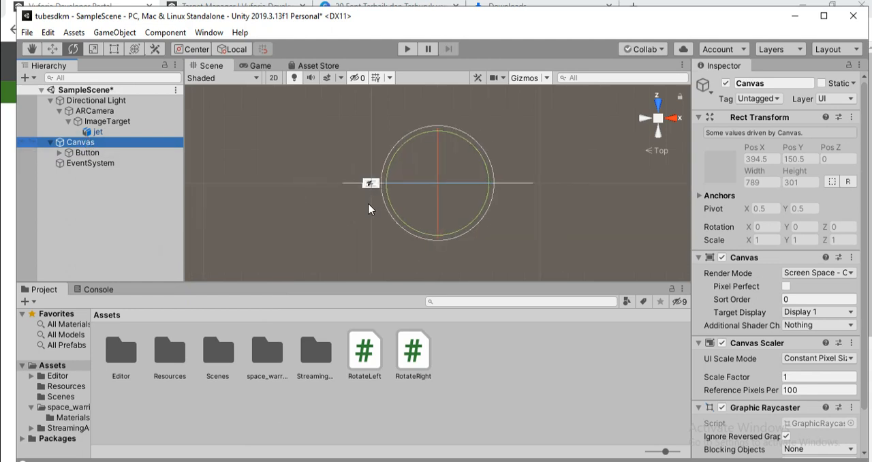
{"action": "left_click", "coordinate": [654, 104]}
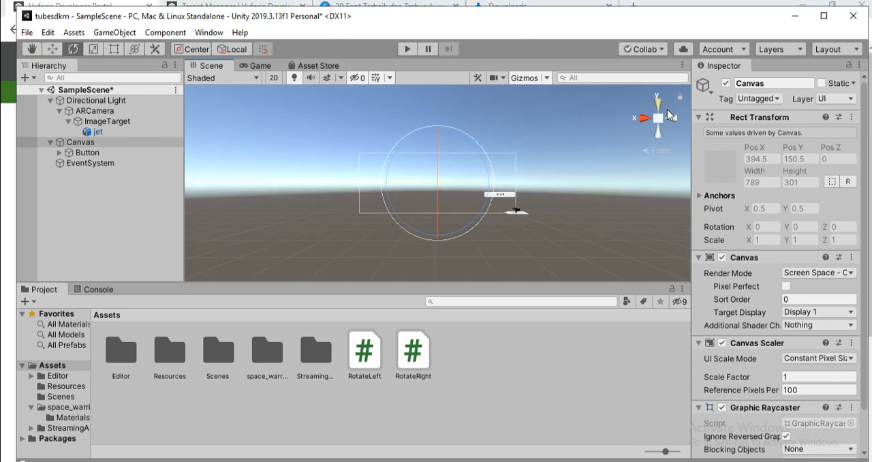
{"action": "left_click", "coordinate": [672, 120]}
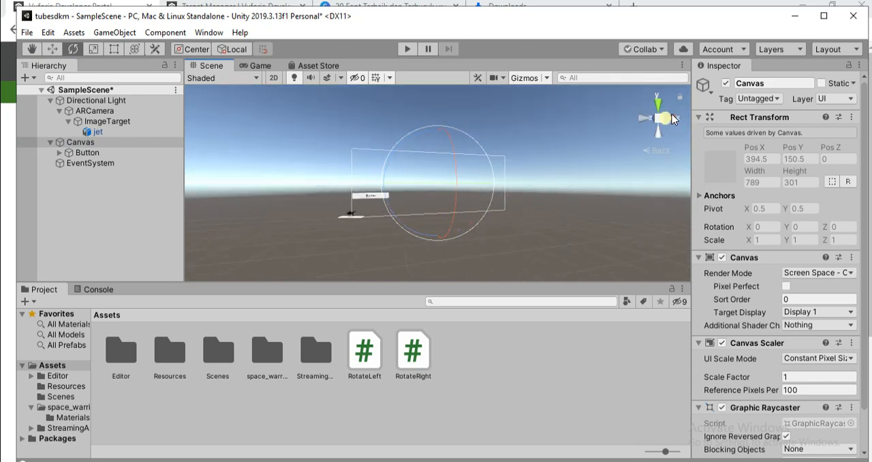
{"action": "scroll", "coordinate": [361, 234], "scroll_direction": "up", "scroll_amount": 5}
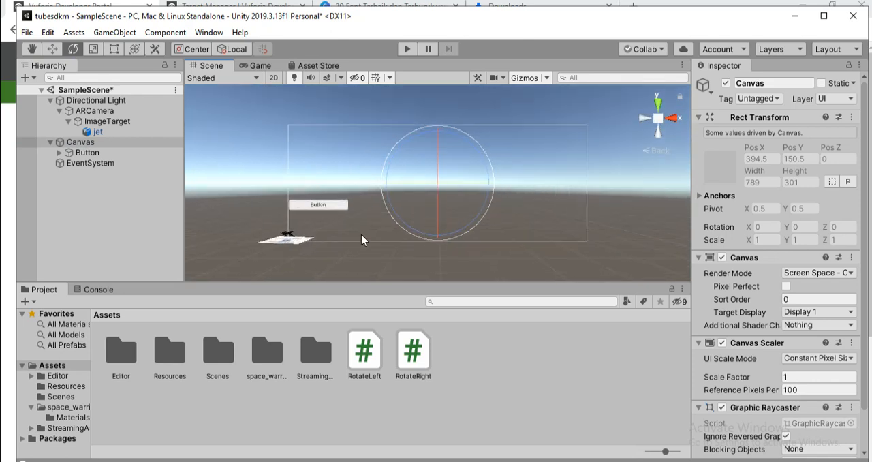
{"action": "middle_click_drag", "start_coordinate": [362, 232], "coordinate": [391, 231]}
{"action": "scroll", "coordinate": [393, 234], "scroll_direction": "up", "scroll_amount": 3}
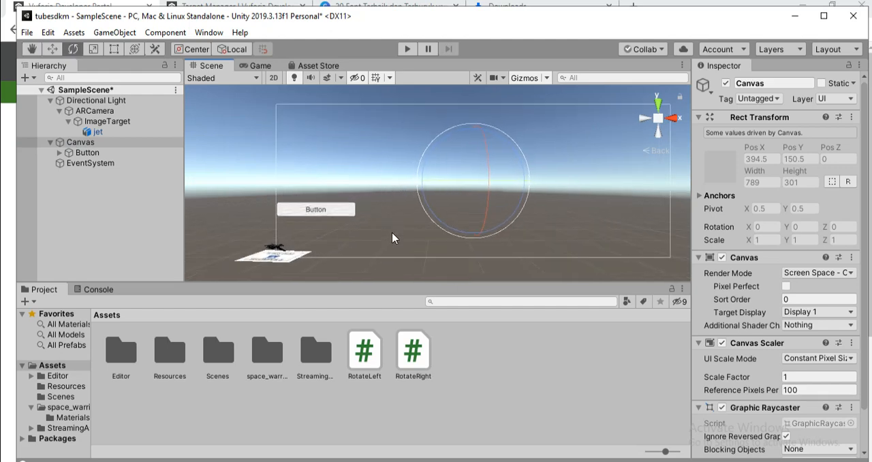
{"action": "left_click", "coordinate": [304, 213]}
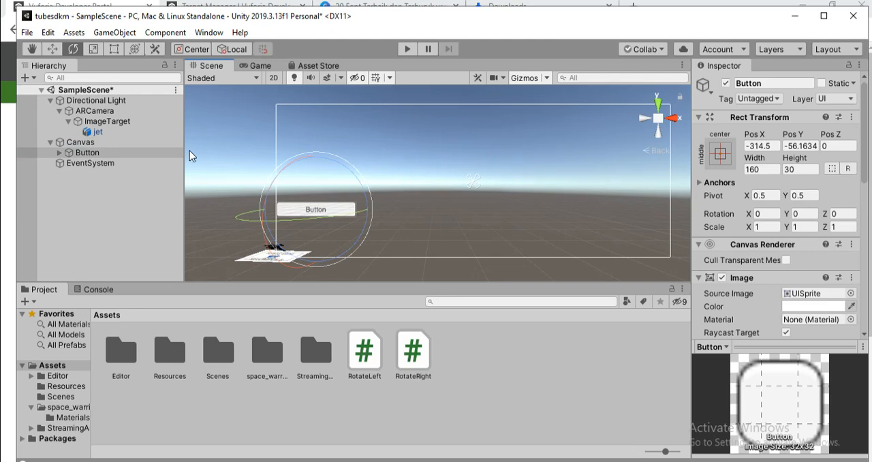
Duplicate the Button under the Canvas
{"action": "left_click", "coordinate": [86, 151]}
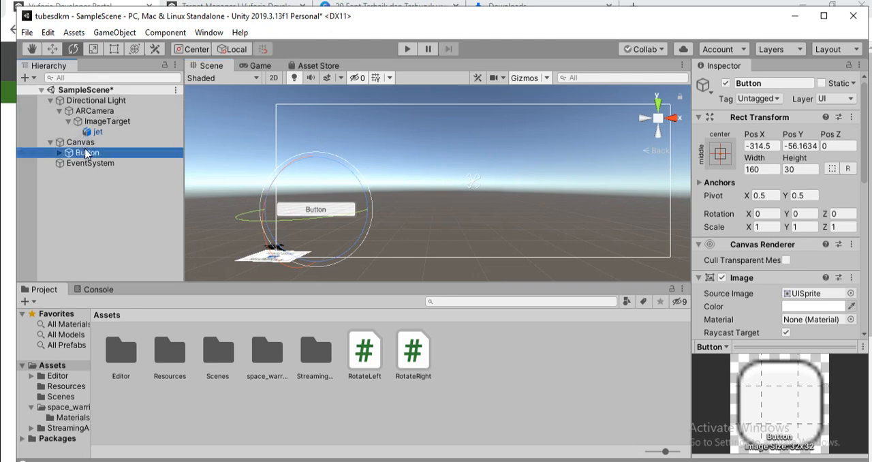
{"action": "right_click", "coordinate": [85, 152]}
{"action": "left_click", "coordinate": [120, 201]}
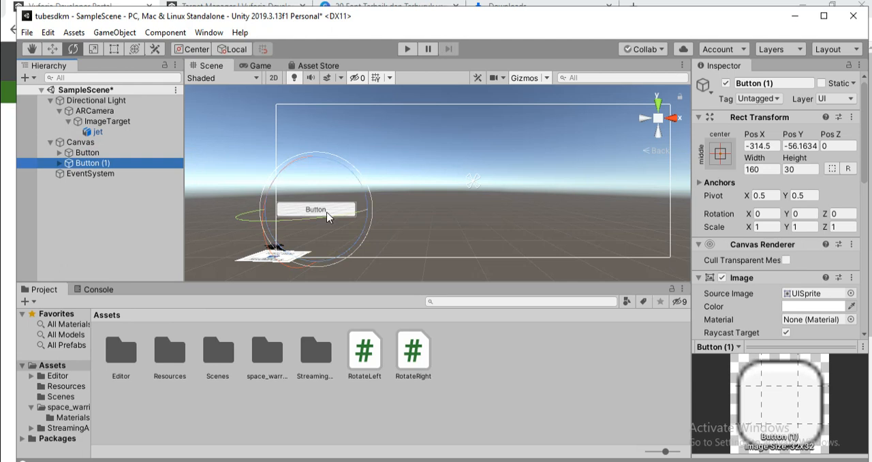
Move Button (1) horizontally toward the Canvas's right edge, to a Pos X of about 274
{"action": "left_click", "coordinate": [88, 153]}
{"action": "left_click", "coordinate": [95, 164]}
{"action": "left_click", "coordinate": [87, 153]}
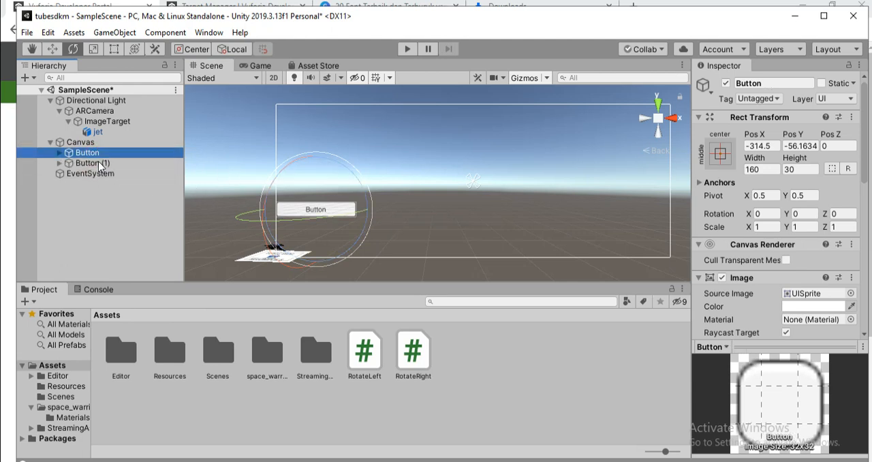
{"action": "left_click", "coordinate": [96, 163]}
{"action": "left_click", "coordinate": [53, 49]}
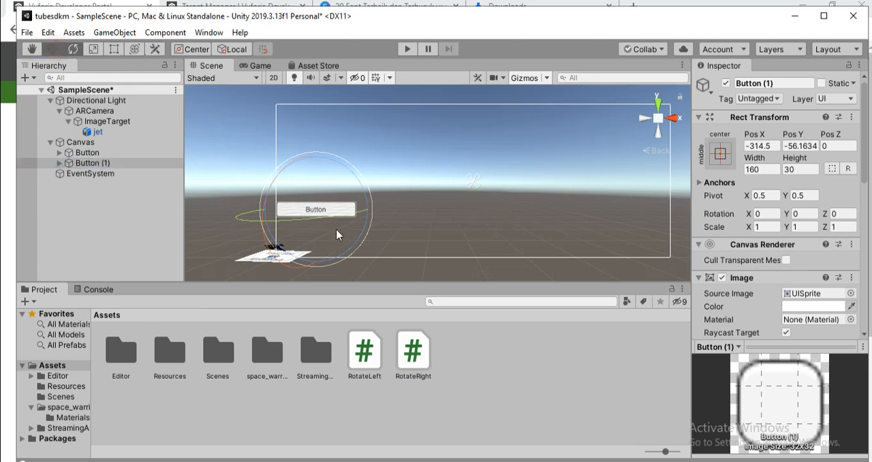
{"action": "left_click_drag", "start_coordinate": [366, 210], "coordinate": [659, 215]}
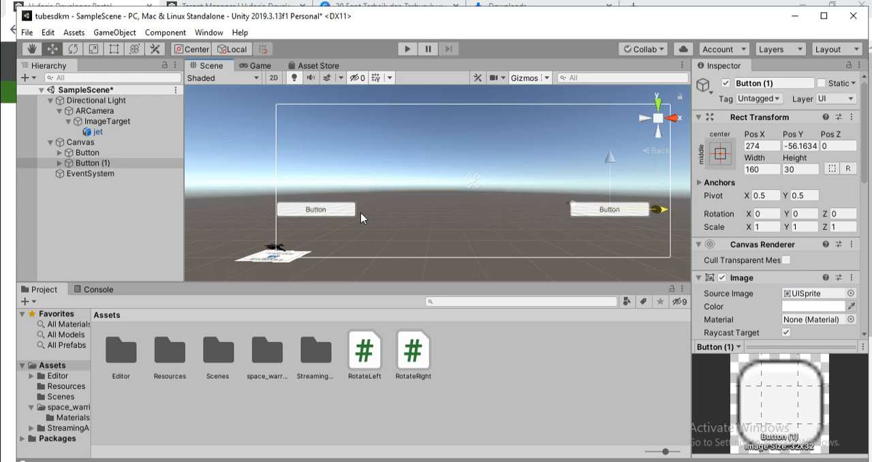
Move the original Button horizontally inward from the Canvas's left edge, to a Pos X of about -219
{"action": "left_click", "coordinate": [321, 210]}
{"action": "left_click", "coordinate": [321, 210]}
{"action": "left_click_drag", "start_coordinate": [366, 213], "coordinate": [414, 212]}
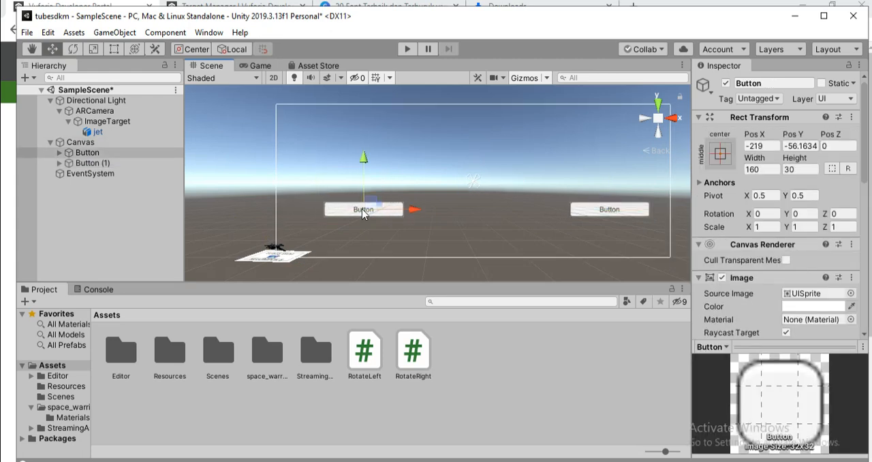
Raise both buttons on the Canvas to the same height, at a Pos Y of about -25
{"action": "mouse_move", "coordinate": [364, 149]}
{"action": "left_mouse_down"}
{"action": "mouse_move", "coordinate": [364, 139]}
{"action": "mouse_move", "coordinate": [366, 146]}
{"action": "left_mouse_up"}
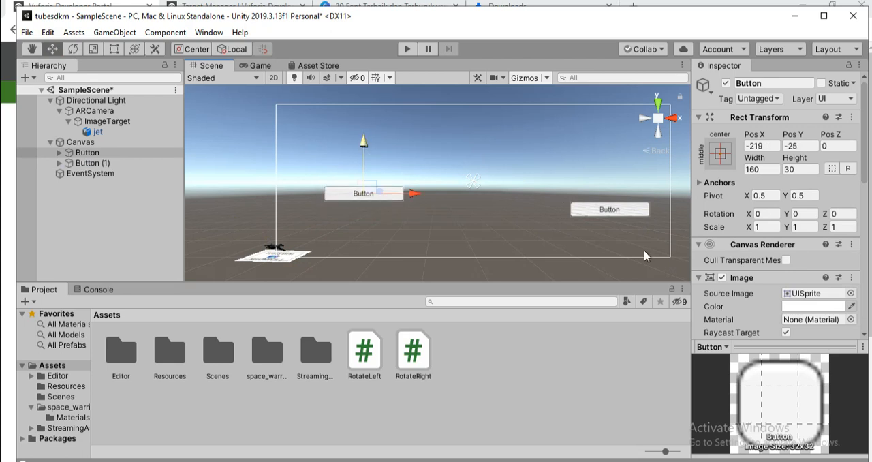
{"action": "left_click", "coordinate": [616, 209]}
{"action": "left_click_drag", "start_coordinate": [612, 158], "coordinate": [610, 141]}
{"action": "left_click", "coordinate": [676, 205]}
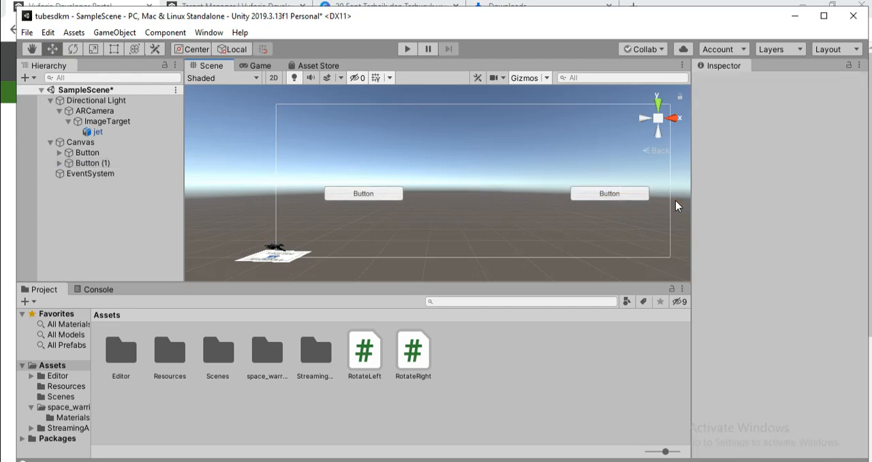
Set the Y and Z scale of Button (1) to 2
{"action": "left_click", "coordinate": [620, 193]}
{"action": "left_click", "coordinate": [613, 193]}
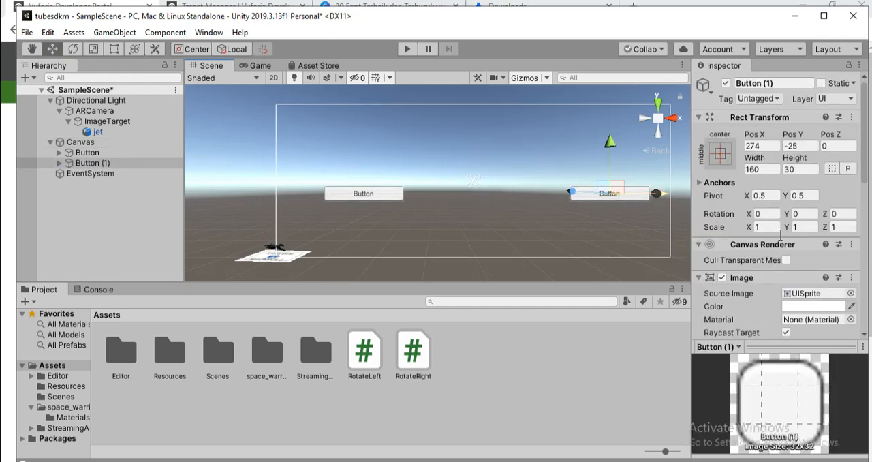
{"action": "left_click", "coordinate": [804, 226]}
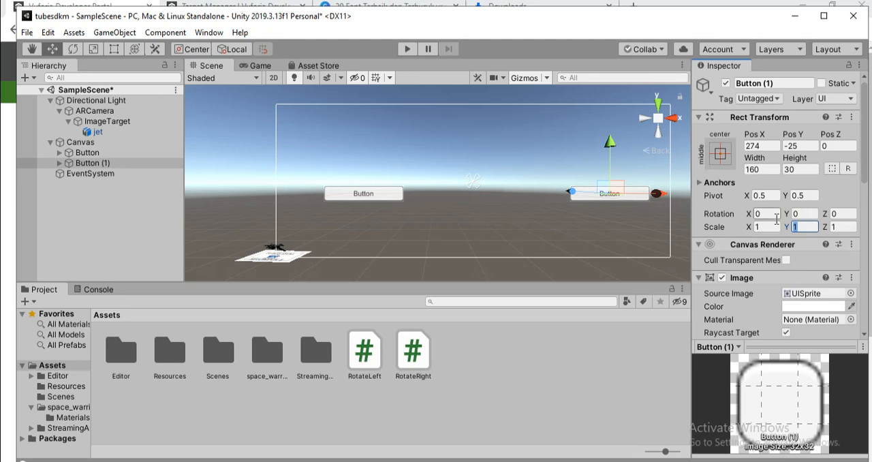
{"action": "type", "text": "2"}
{"action": "key", "text": "Tab"}
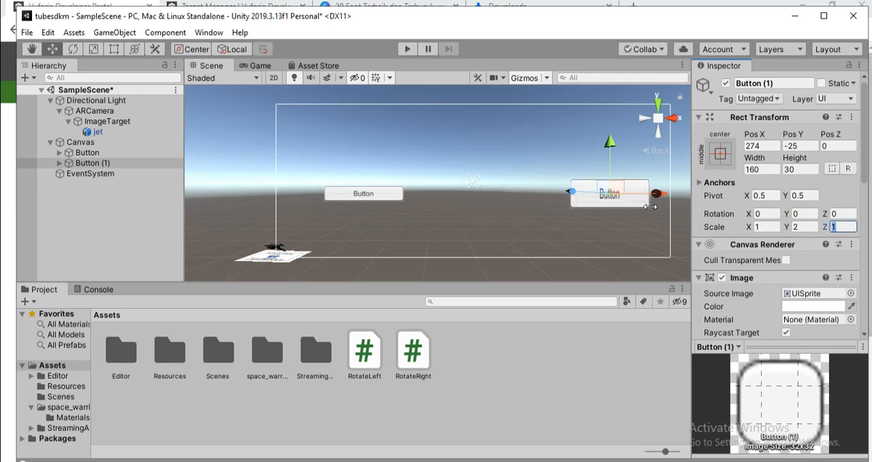
{"action": "type", "text": "2"}
Set the Y and Z scale of the original Button to 2
{"action": "left_click", "coordinate": [367, 199]}
{"action": "left_click", "coordinate": [804, 224]}
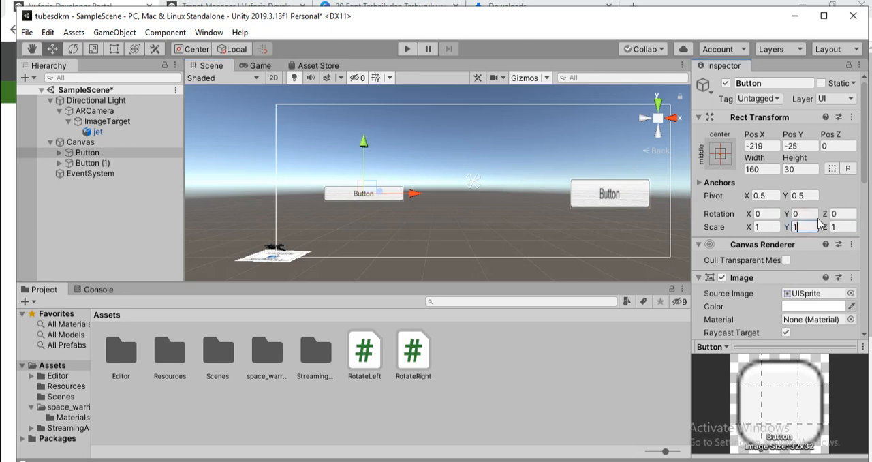
{"action": "type", "text": "2"}
{"action": "key", "text": "Tab"}
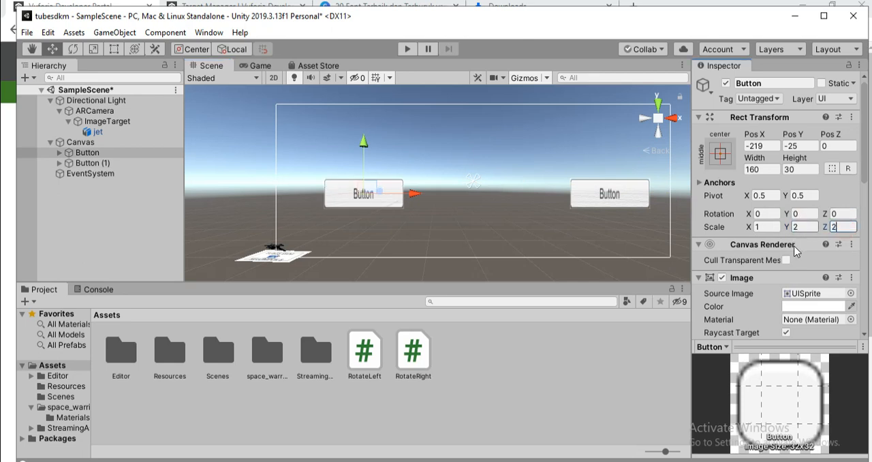
{"action": "type", "text": "2"}
Expand both buttons in the hierarchy and show the text settings of the original Button's Text object
{"action": "scroll", "coordinate": [795, 251], "scroll_direction": "down", "scroll_amount": 5}
{"action": "left_click", "coordinate": [59, 153]}
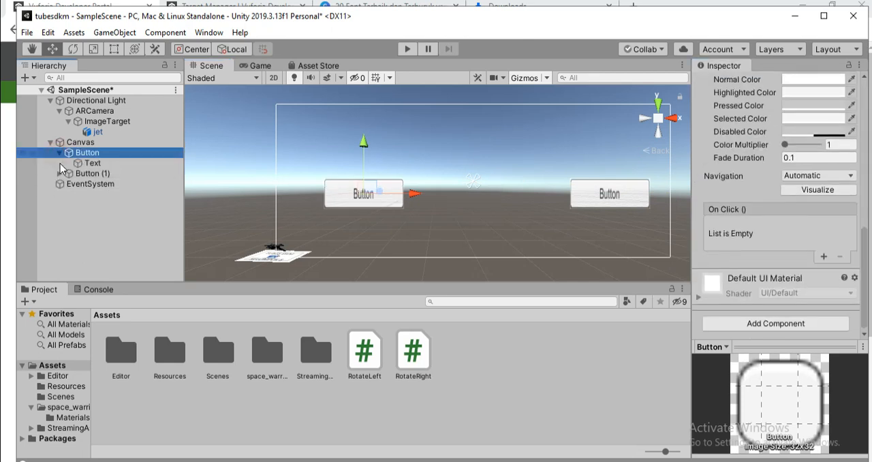
{"action": "left_click", "coordinate": [60, 173]}
{"action": "left_click", "coordinate": [93, 164]}
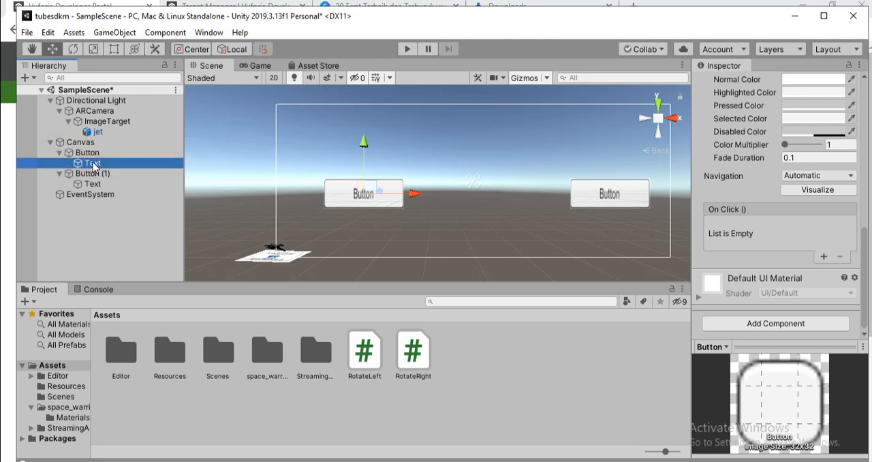
{"action": "scroll", "coordinate": [771, 218], "scroll_direction": "up", "scroll_amount": 5}
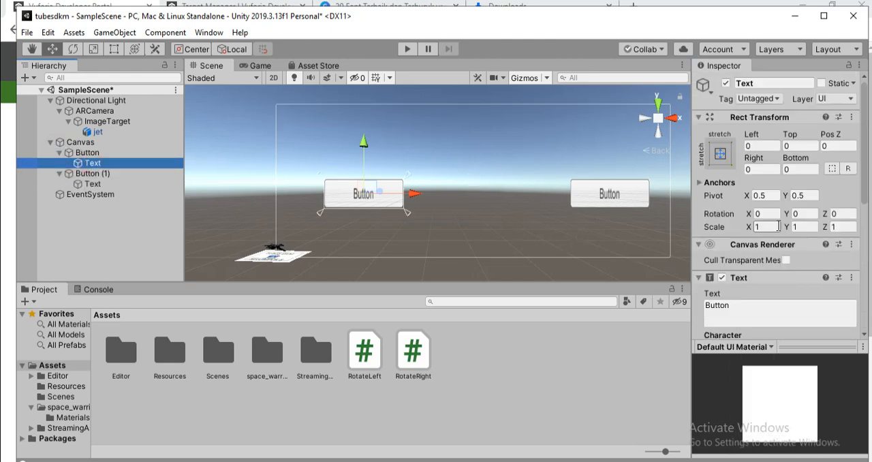
{"action": "scroll", "coordinate": [709, 194], "scroll_direction": "down", "scroll_amount": 3}
Change the original Button's label text to "Rotate Left"
{"action": "left_click", "coordinate": [743, 191]}
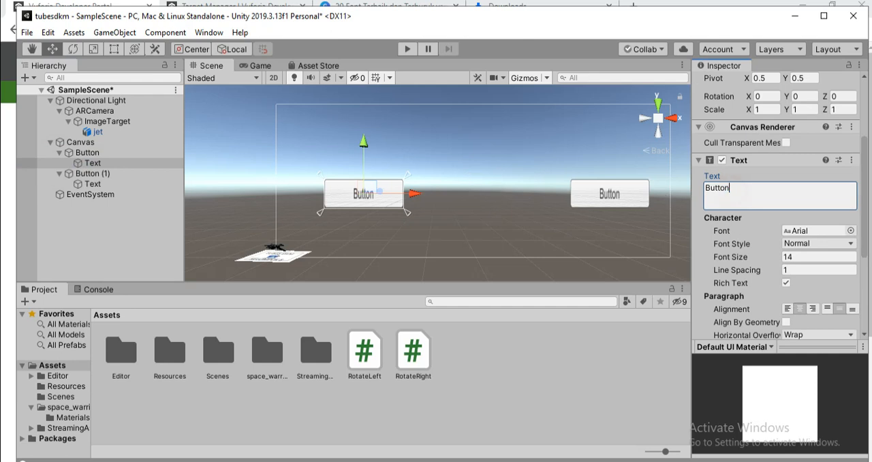
{"action": "key", "text": "ctrl+a"}
{"action": "type", "text": "Rotate Left"}
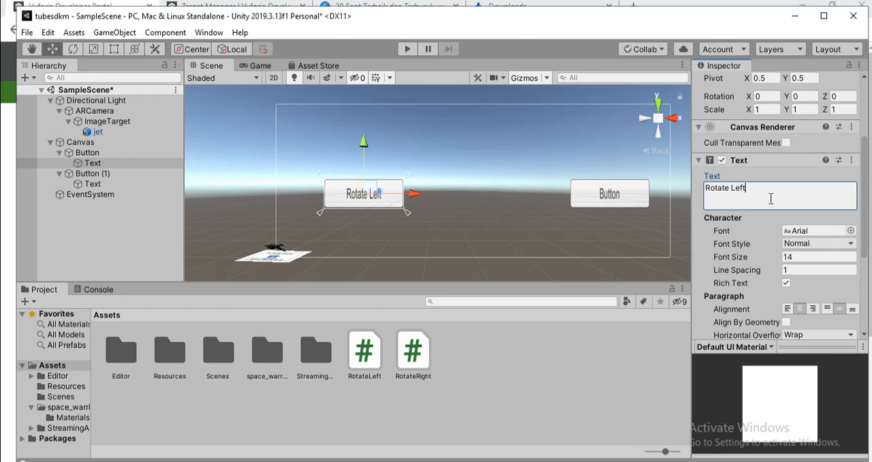
{"action": "key", "text": "ctrl+a"}
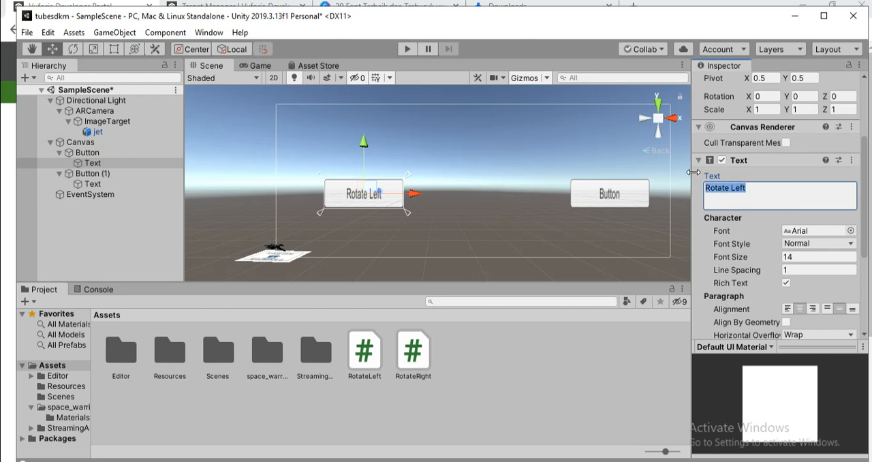
{"action": "key", "text": "ctrl+o"}
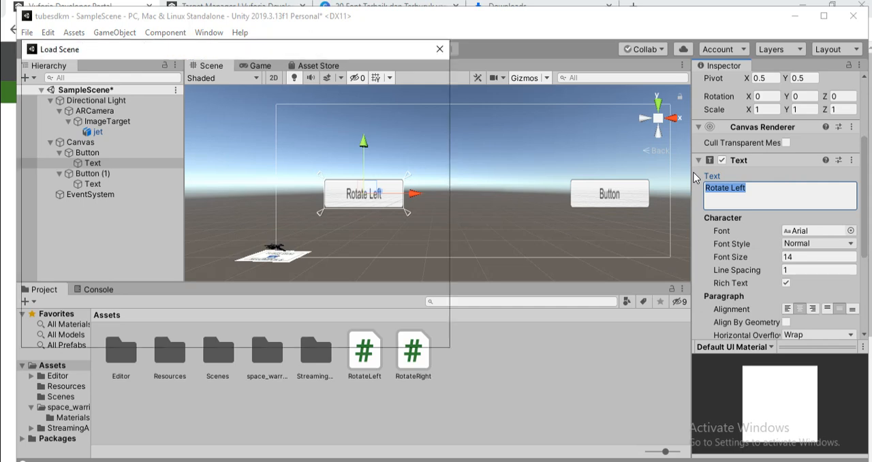
{"action": "key", "text": "super"}
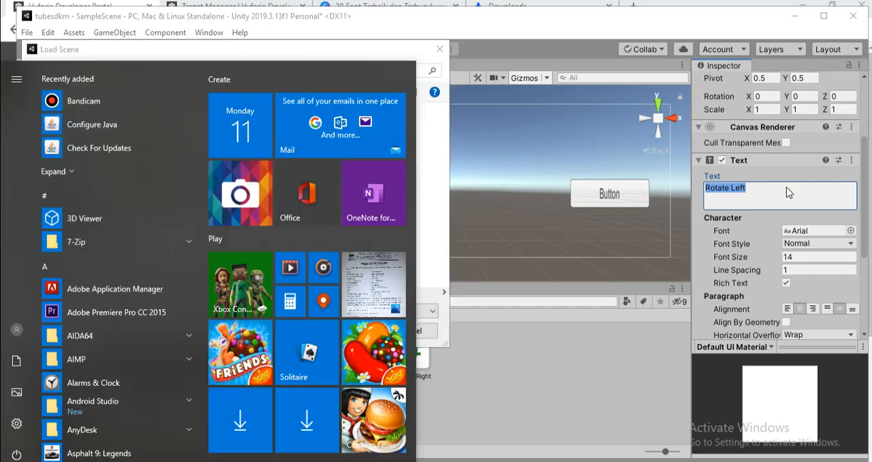
{"action": "key", "text": "super"}
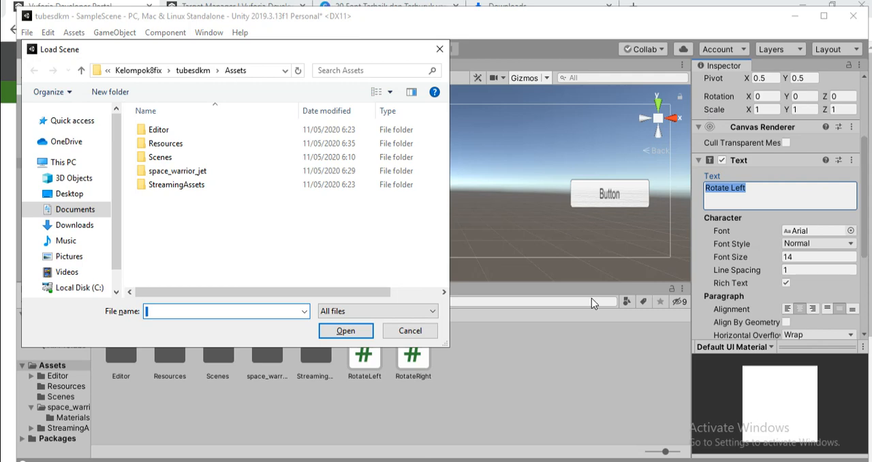
{"action": "key", "text": "super"}
{"action": "key", "text": "super"}
{"action": "left_click", "coordinate": [440, 49]}
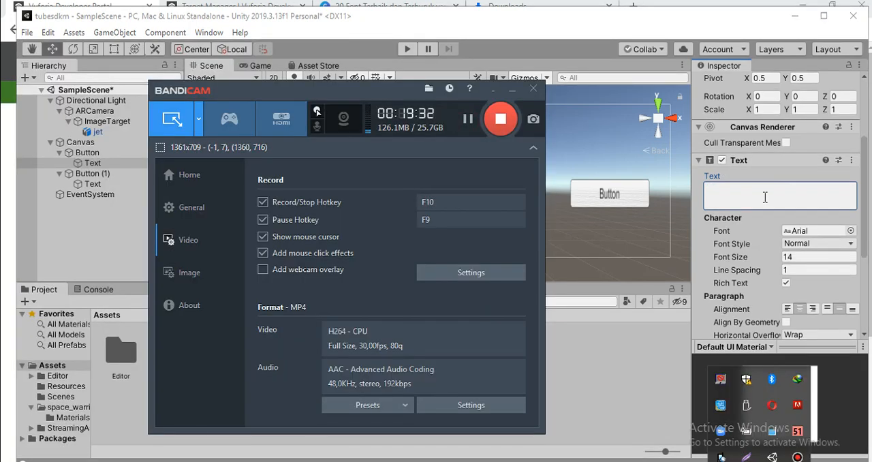
Enter "Rotasi Kiri" as the original Button's label text
{"action": "left_click", "coordinate": [765, 197]}
{"action": "type", "text": "Ro"}
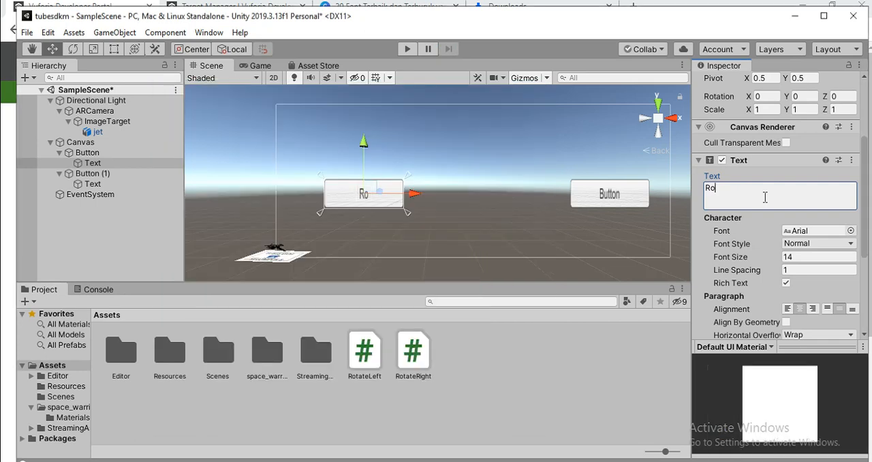
{"action": "type", "text": "tasi Kiri"}
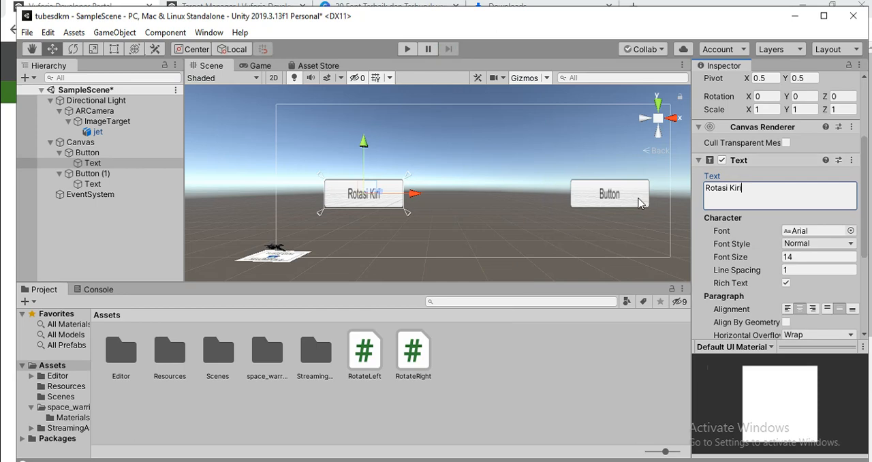
Replace the label text of Button (1) with "Rotasi Kanan" on its child Text object
{"action": "left_click", "coordinate": [640, 203]}
{"action": "scroll", "coordinate": [755, 228], "scroll_direction": "down", "scroll_amount": 8}
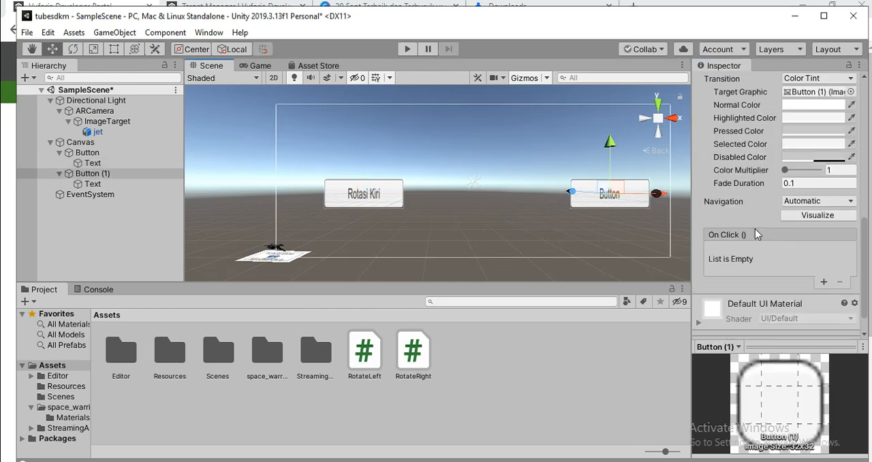
{"action": "scroll", "coordinate": [751, 213], "scroll_direction": "up", "scroll_amount": 5}
{"action": "scroll", "coordinate": [750, 205], "scroll_direction": "up", "scroll_amount": 8}
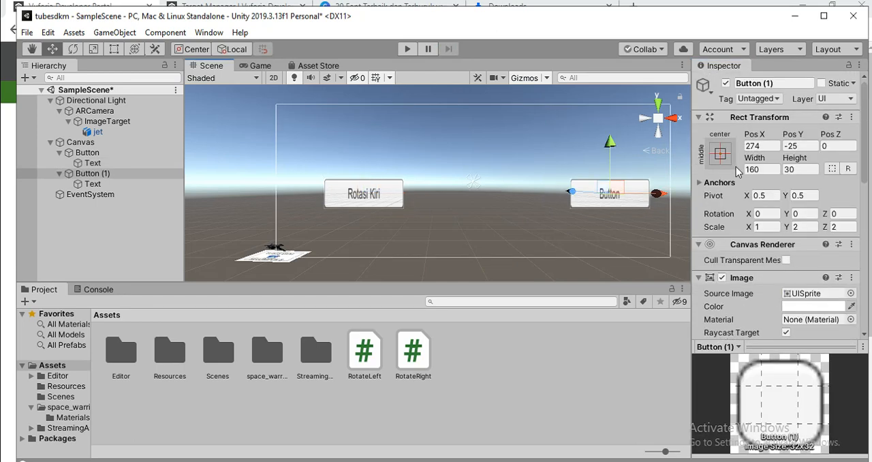
{"action": "scroll", "coordinate": [736, 166], "scroll_direction": "down", "scroll_amount": 5}
{"action": "scroll", "coordinate": [743, 180], "scroll_direction": "down", "scroll_amount": 6}
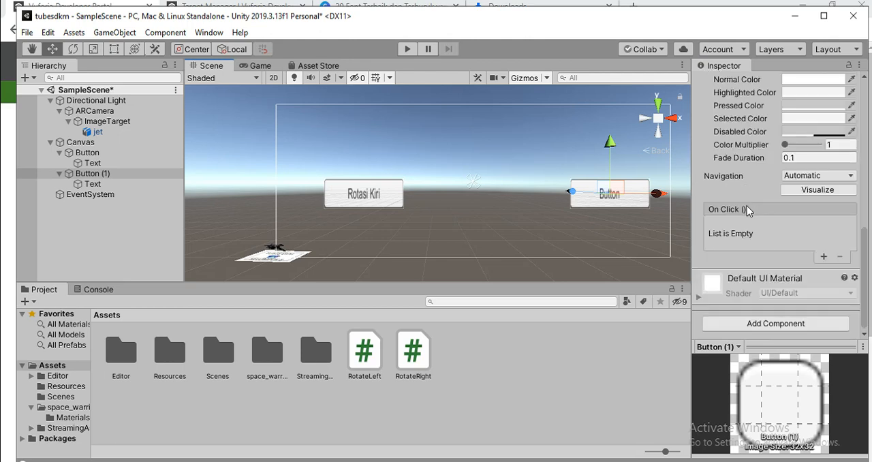
{"action": "left_click", "coordinate": [93, 184]}
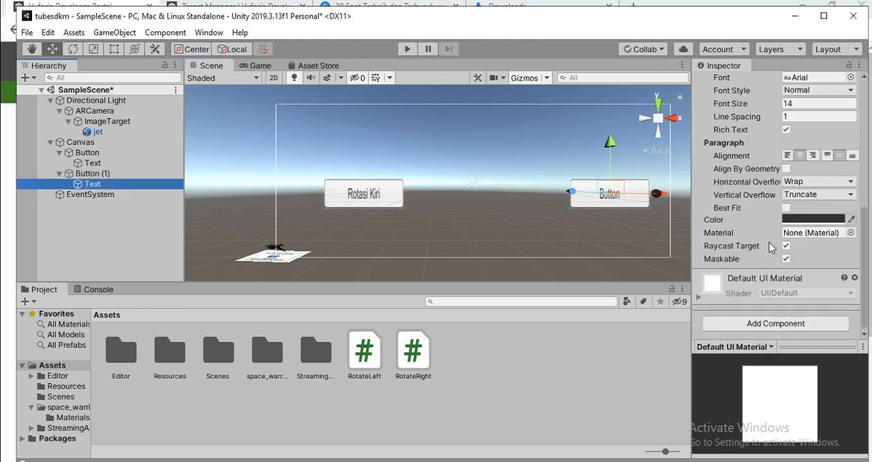
{"action": "scroll", "coordinate": [770, 247], "scroll_direction": "up", "scroll_amount": 6}
{"action": "left_click", "coordinate": [717, 268]}
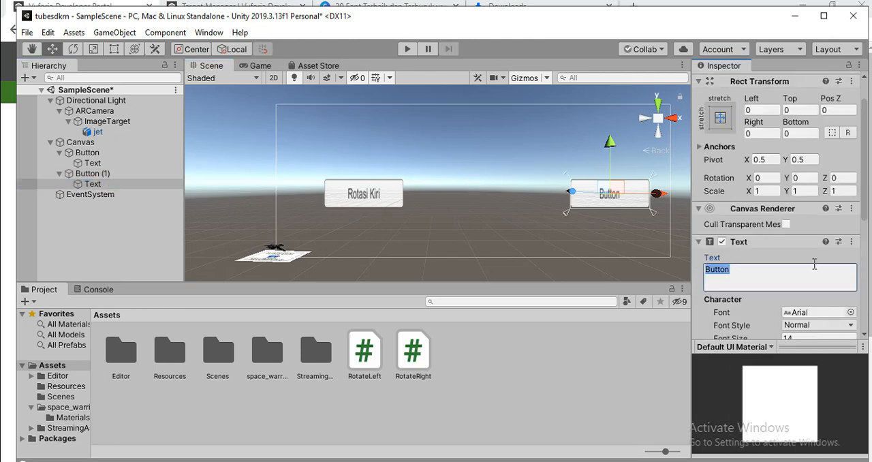
{"action": "left_click", "coordinate": [749, 276]}
{"action": "key", "text": "ctrl+a"}
{"action": "key", "text": "BackSpace"}
{"action": "type", "text": "Rota"}
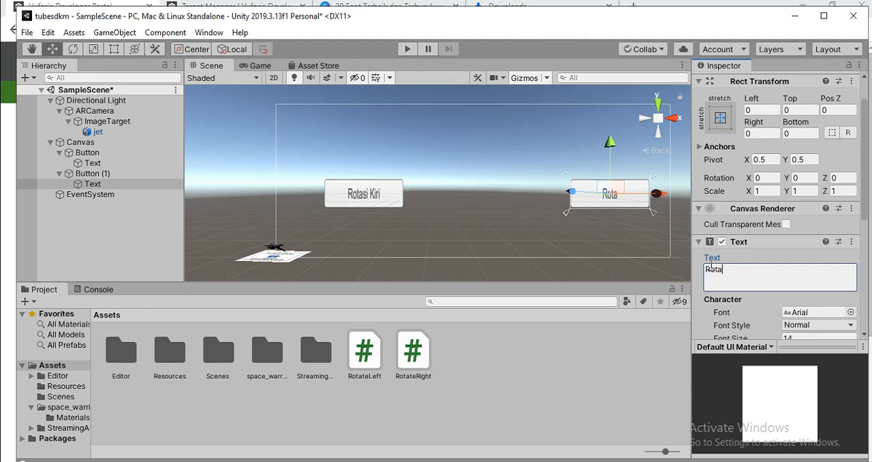
{"action": "type", "text": "si Kanan"}
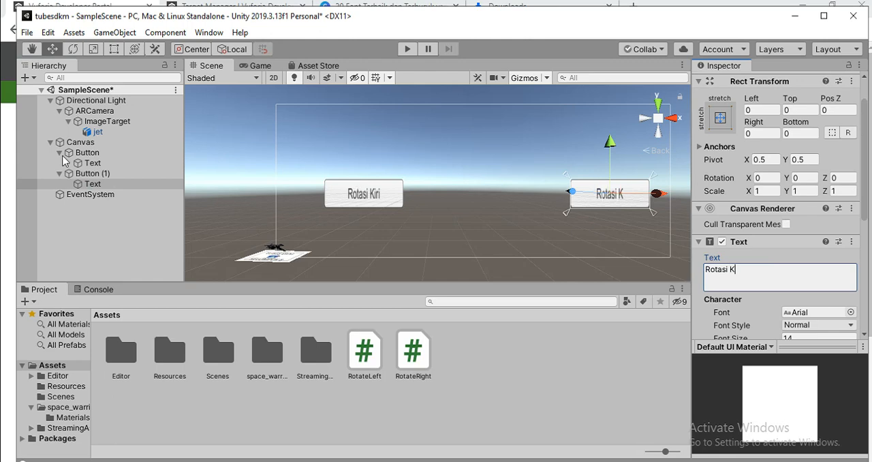
Rename the "Rotasi Kiri" button object to Left
{"action": "left_click", "coordinate": [87, 154]}
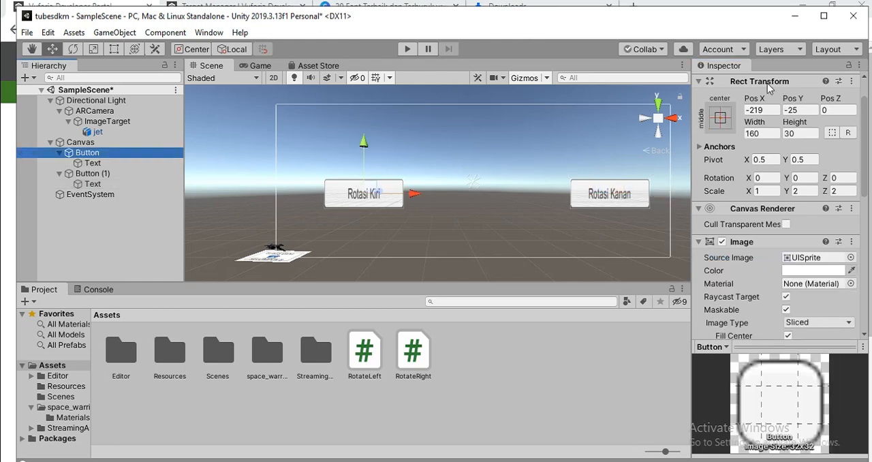
{"action": "scroll", "coordinate": [779, 184], "scroll_direction": "down", "scroll_amount": 5}
{"action": "scroll", "coordinate": [779, 170], "scroll_direction": "up", "scroll_amount": 8}
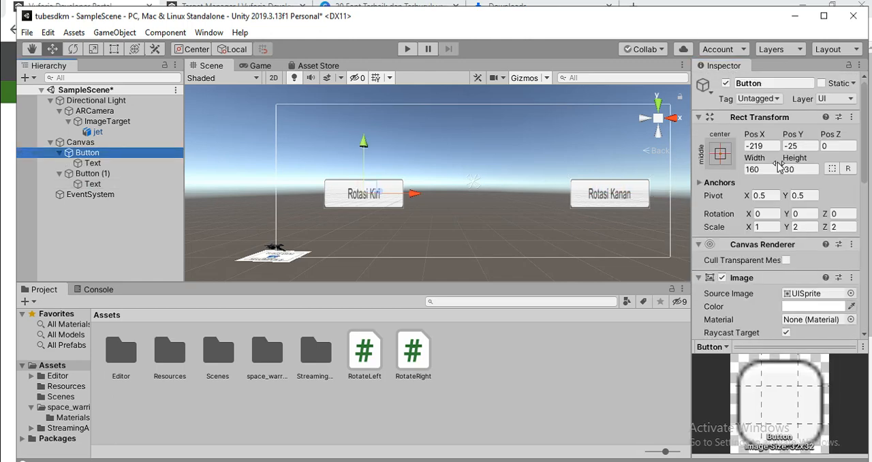
{"action": "left_click", "coordinate": [756, 81]}
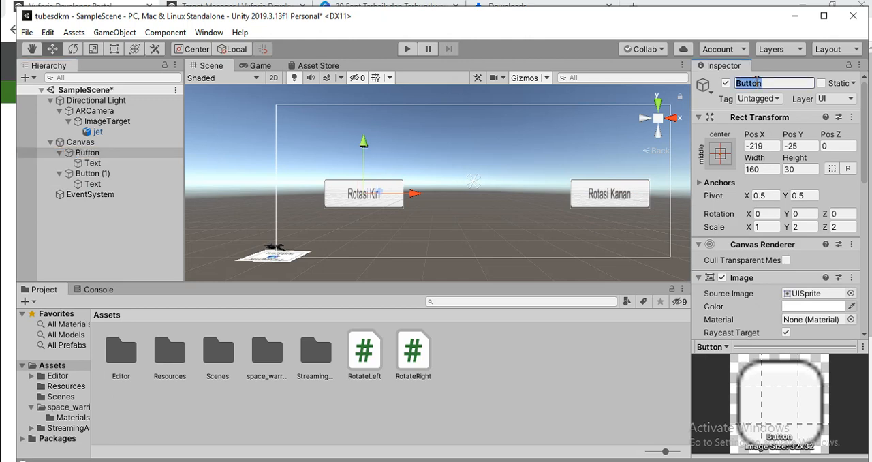
{"action": "type", "text": "Left"}
Rename the "Rotasi Kanan" button object to Right
{"action": "left_click", "coordinate": [95, 174]}
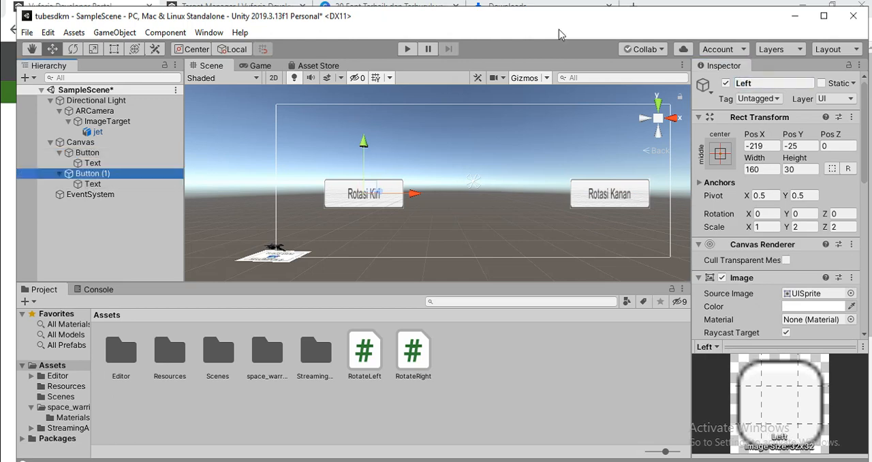
{"action": "left_click", "coordinate": [766, 82]}
{"action": "key", "text": "ctrl+a"}
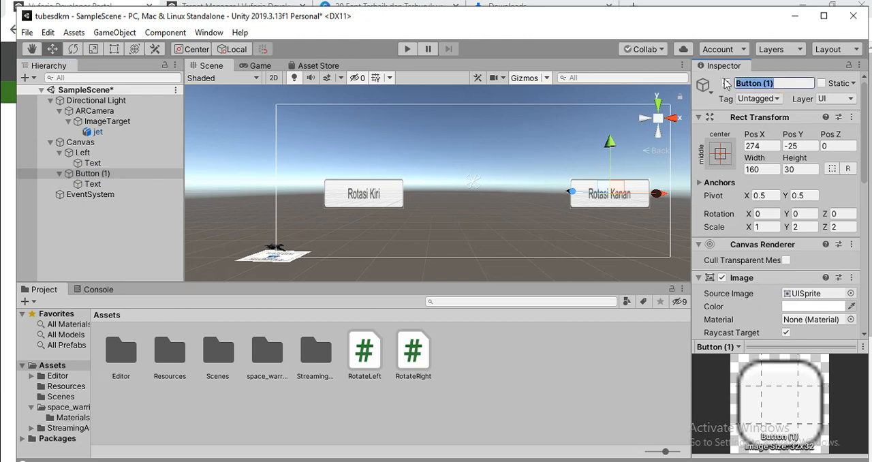
{"action": "type", "text": "Right"}
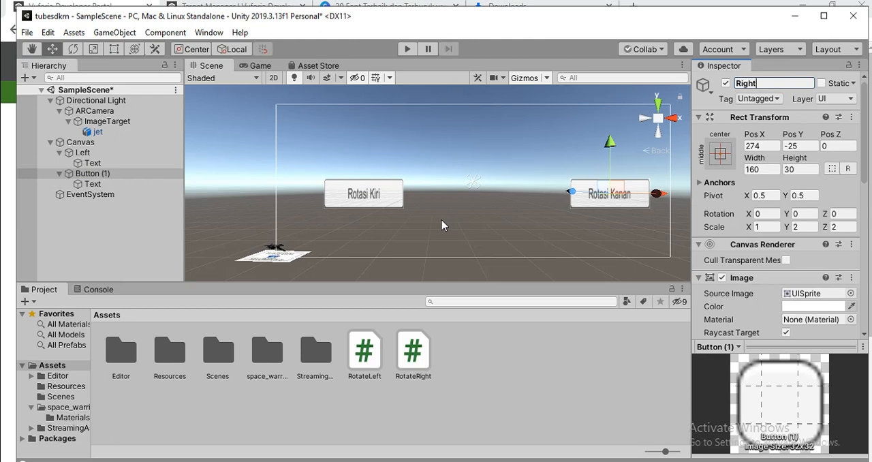
{"action": "key", "text": "Return"}
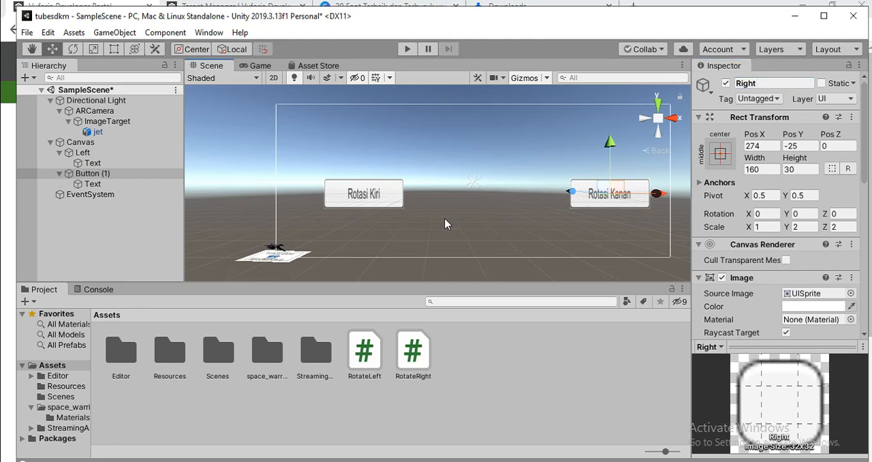
Clear the button selection and select the ImageTarget in the scene
{"action": "left_click", "coordinate": [449, 217]}
{"action": "left_click", "coordinate": [339, 267]}
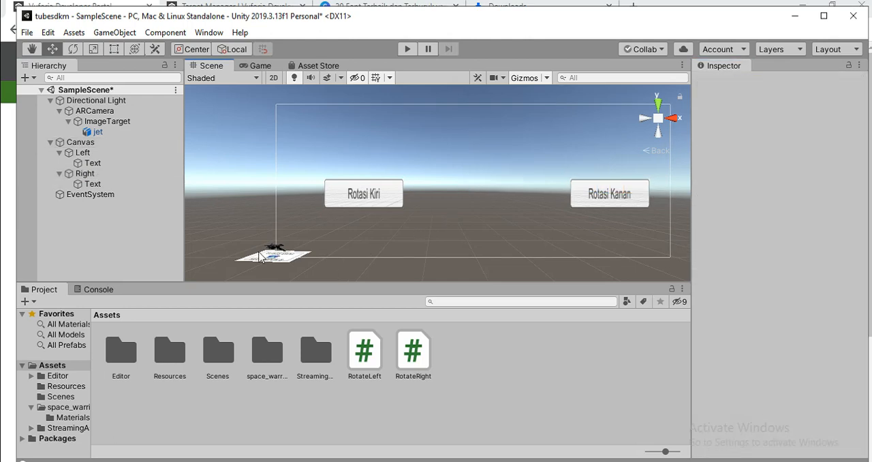
{"action": "left_click", "coordinate": [254, 263]}
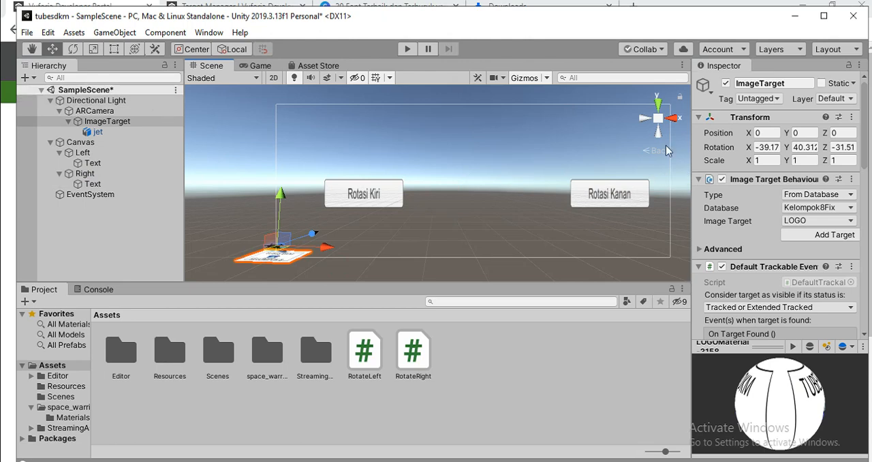
Look up the Canvas position and set the ImageTarget's X position to 394.5 to match it
{"action": "left_click", "coordinate": [81, 143]}
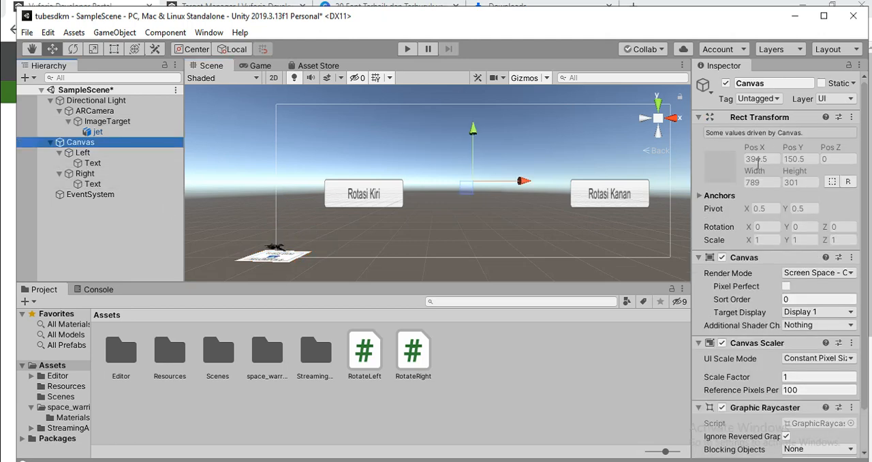
{"action": "left_click", "coordinate": [768, 159]}
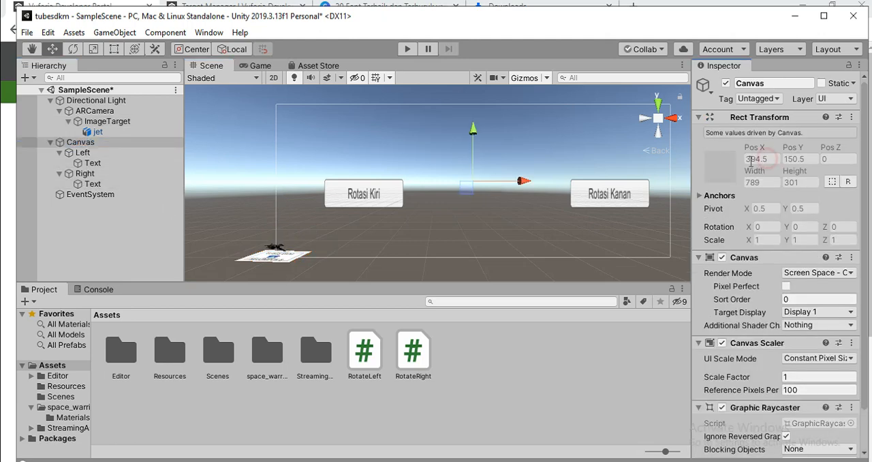
{"action": "left_click", "coordinate": [106, 124]}
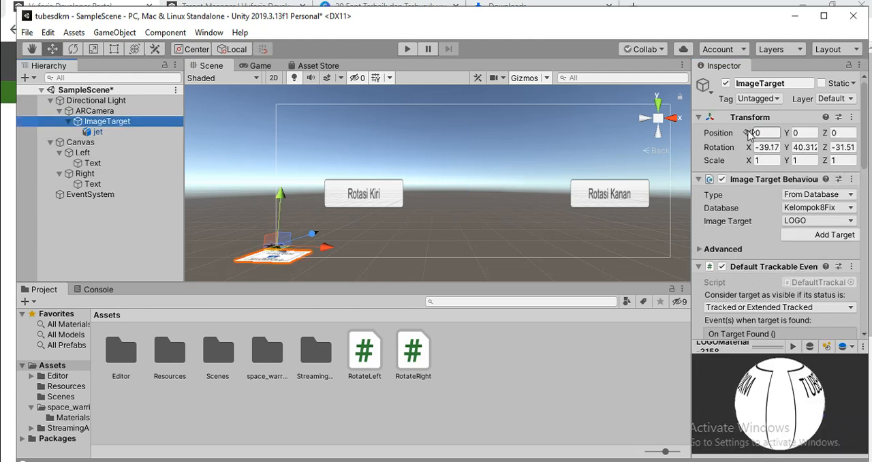
{"action": "left_click", "coordinate": [749, 133]}
{"action": "type", "text": "39"}
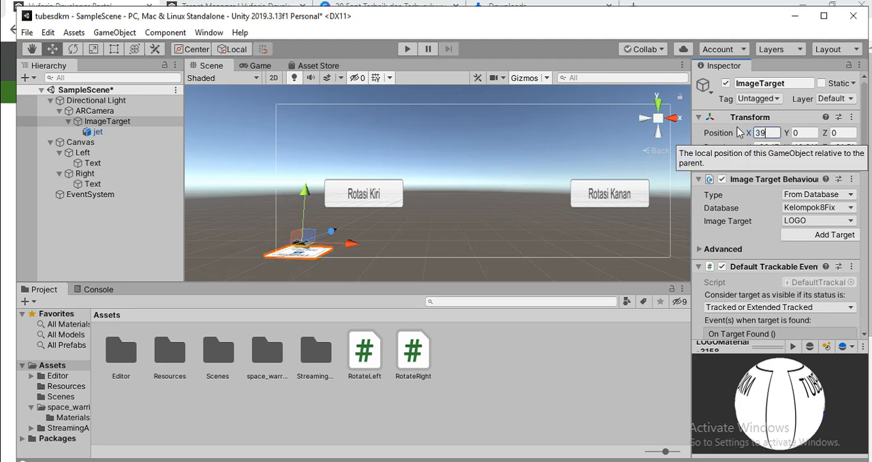
{"action": "type", "text": "4,5"}
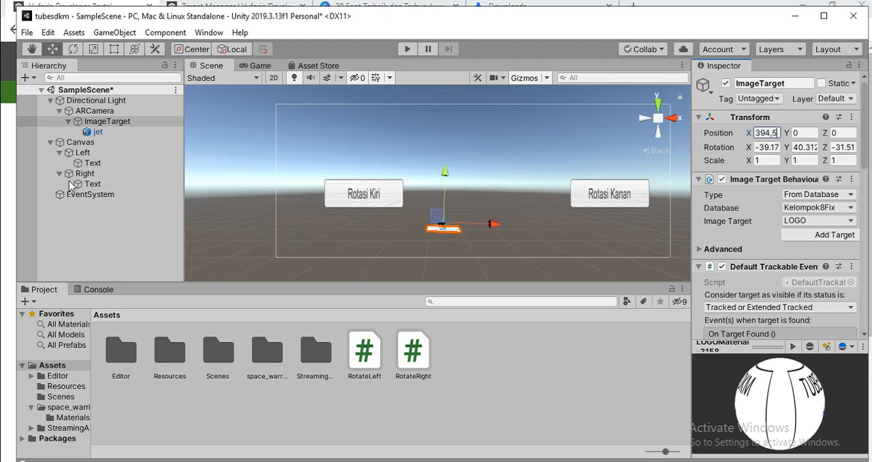
Check the Canvas position again and set the ImageTarget's Y position to 150
{"action": "left_click", "coordinate": [81, 143]}
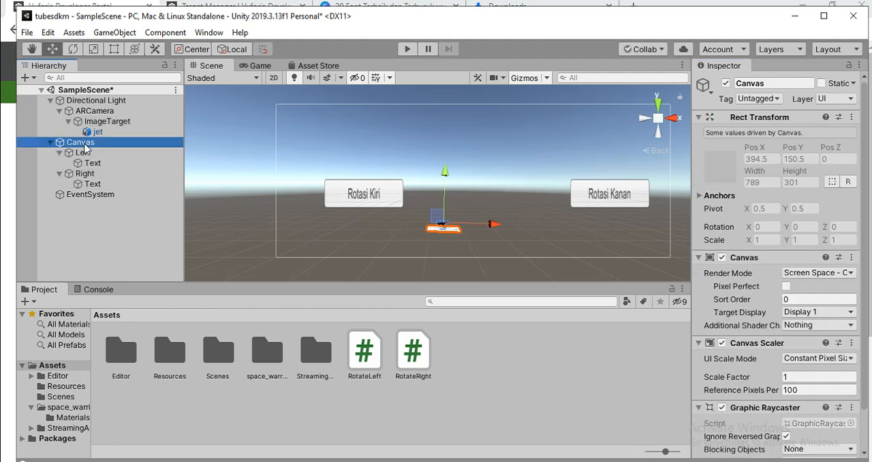
{"action": "left_click", "coordinate": [95, 122]}
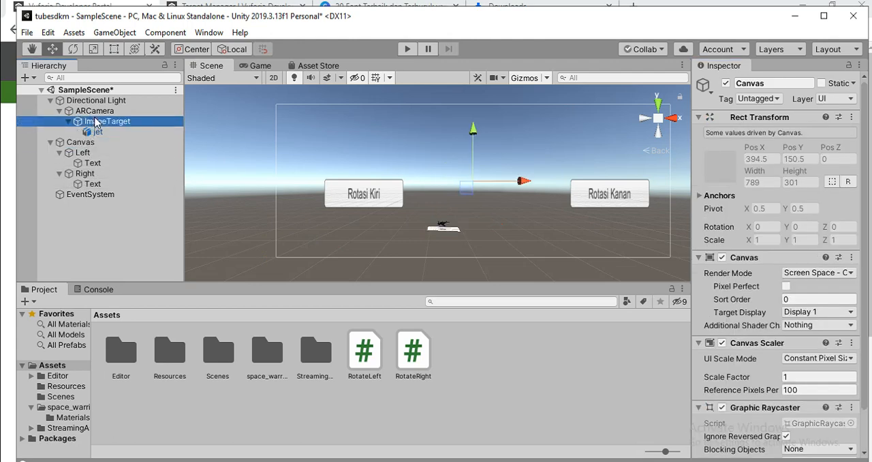
{"action": "left_click", "coordinate": [760, 134]}
{"action": "key", "text": "Tab"}
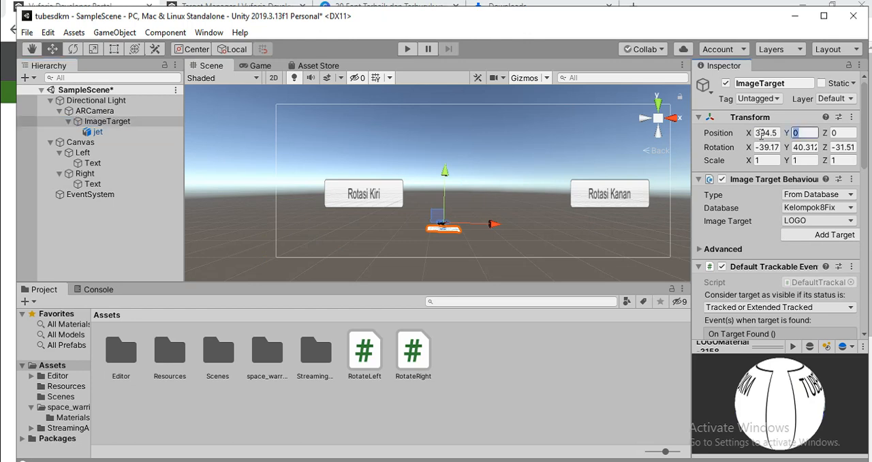
{"action": "type", "text": "150"}
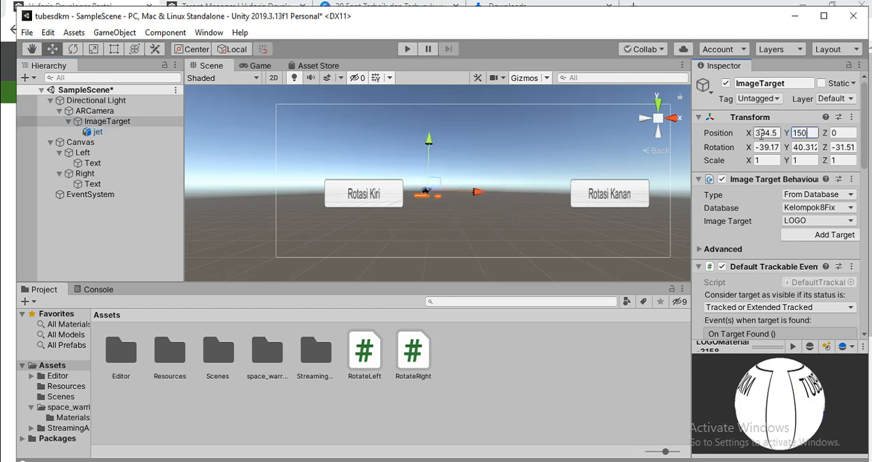
{"action": "left_click", "coordinate": [87, 142]}
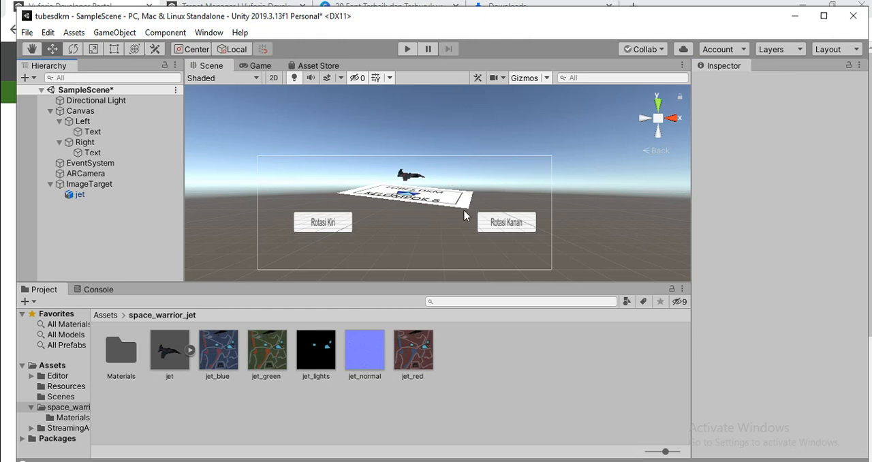
{"action": "mouse_move", "coordinate": [299, 461]}
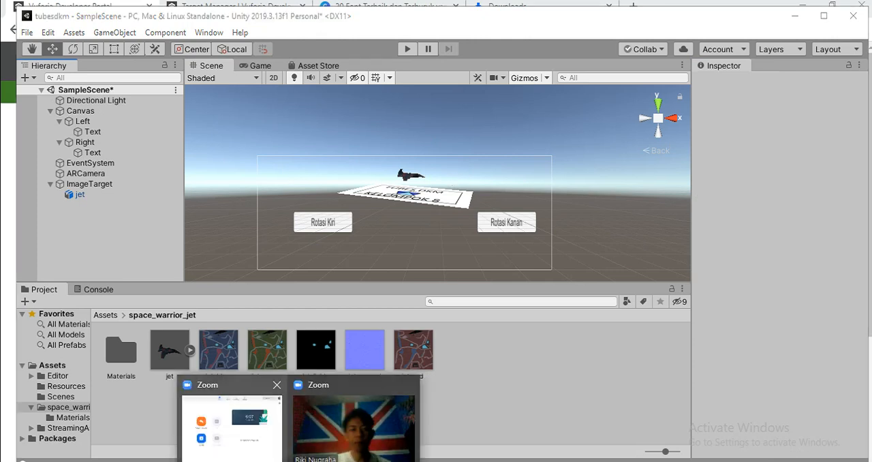
{"action": "left_click", "coordinate": [325, 420]}
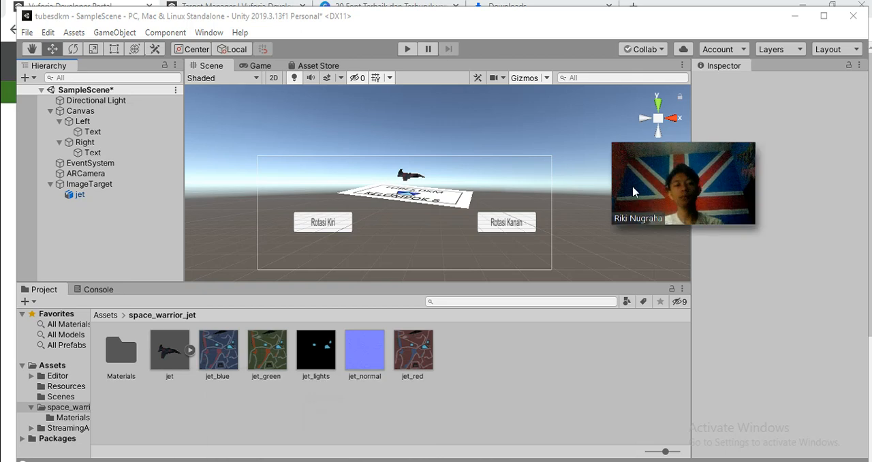
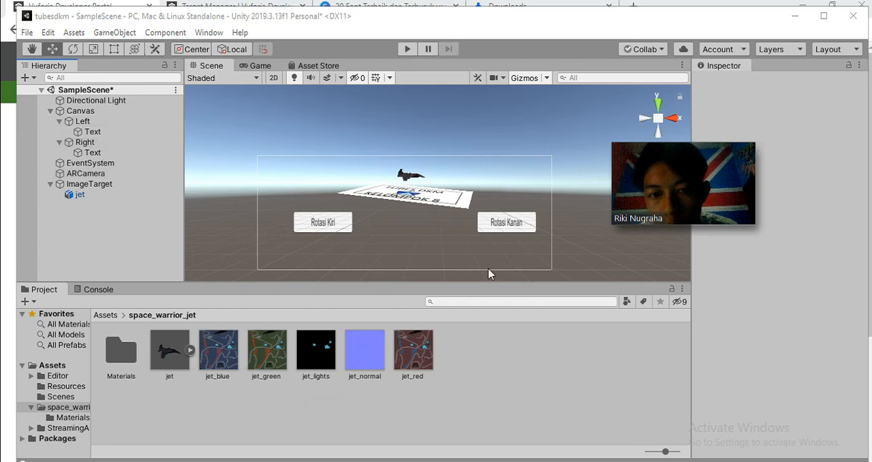
Attach the RotateLeft script from the Assets folder to the ARCamera
{"action": "left_click", "coordinate": [89, 124]}
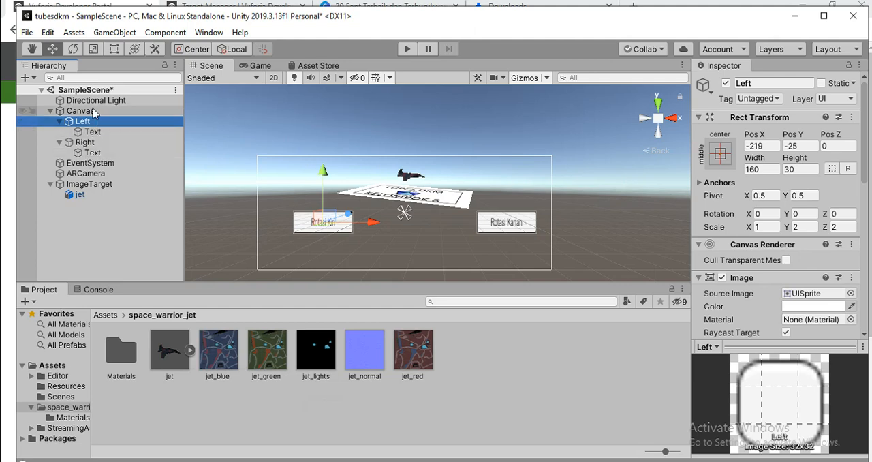
{"action": "left_click", "coordinate": [90, 173]}
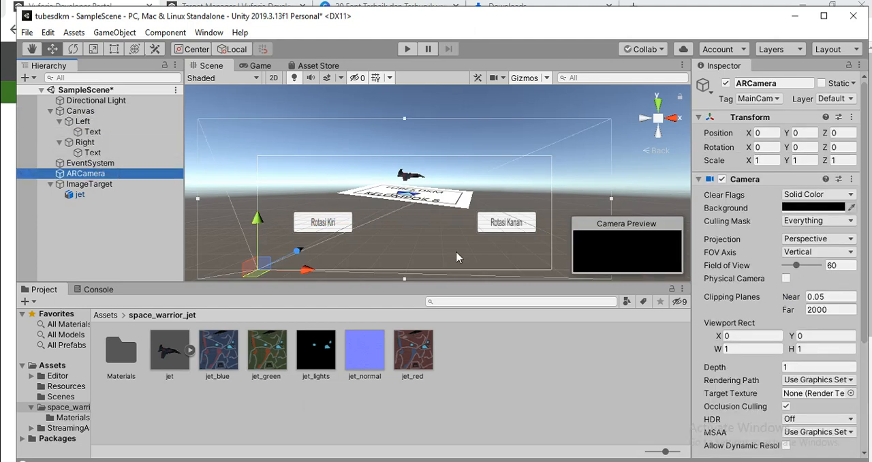
{"action": "scroll", "coordinate": [765, 292], "scroll_direction": "down", "scroll_amount": 5}
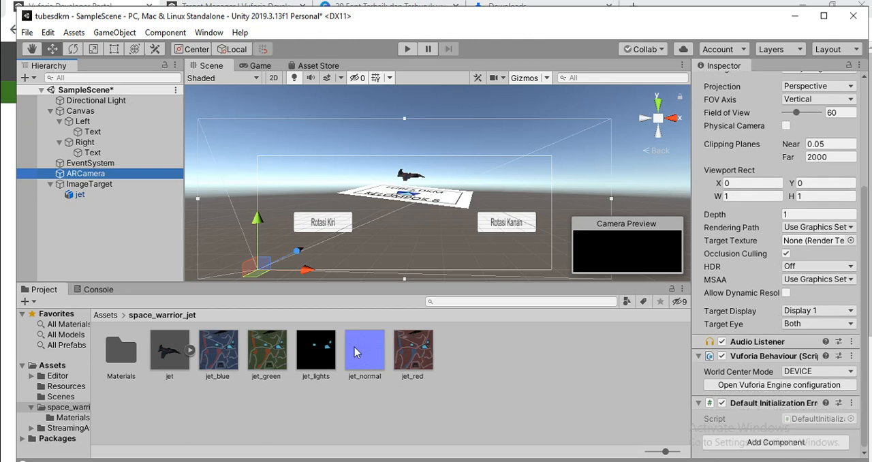
{"action": "left_click", "coordinate": [103, 314]}
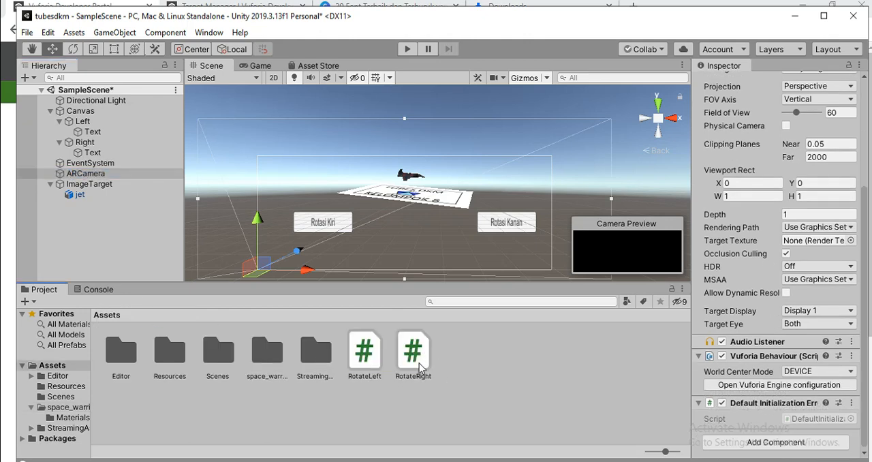
{"action": "left_click_drag", "start_coordinate": [367, 355], "coordinate": [766, 335]}
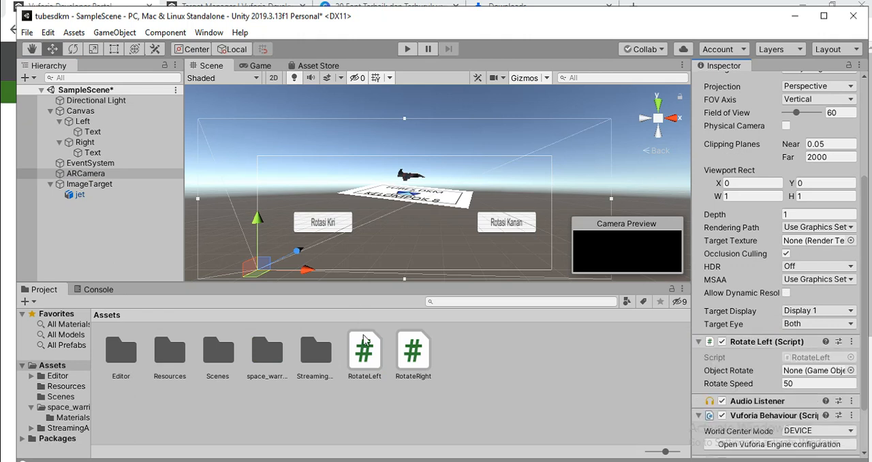
{"action": "left_click_drag", "start_coordinate": [364, 344], "coordinate": [735, 337]}
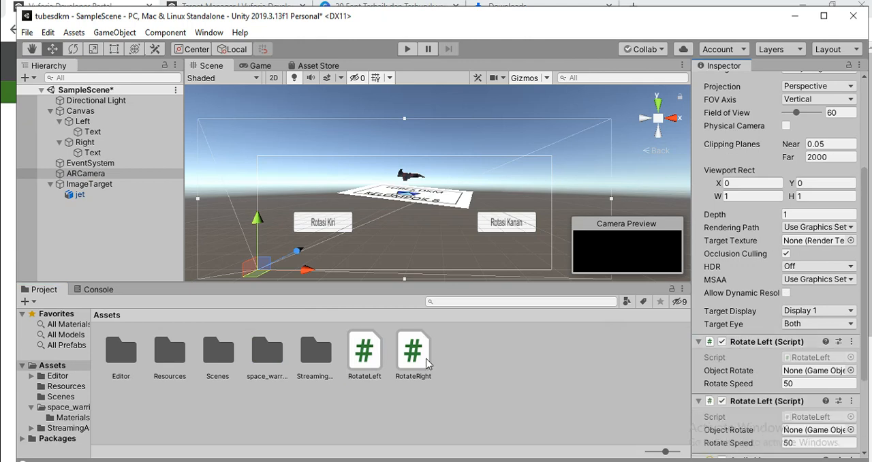
{"action": "left_click", "coordinate": [852, 341]}
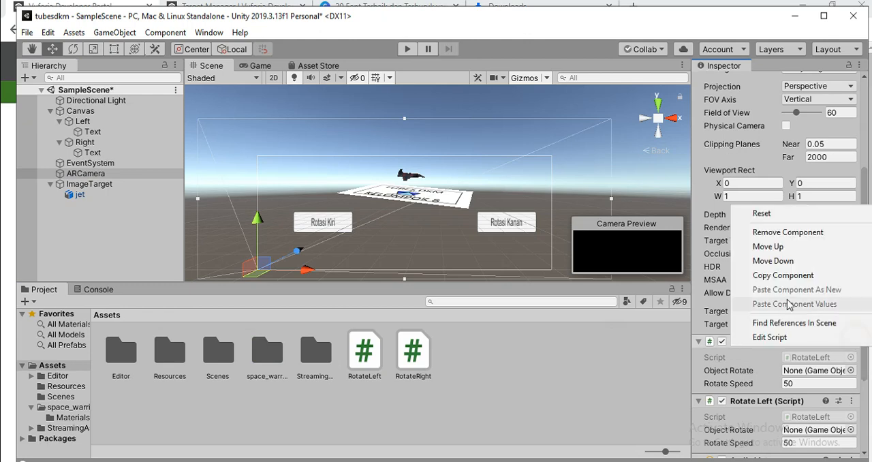
{"action": "left_click", "coordinate": [777, 232]}
Attach the RotateRight script to the ARCamera and clear the selection
{"action": "left_click_drag", "start_coordinate": [413, 355], "coordinate": [721, 339]}
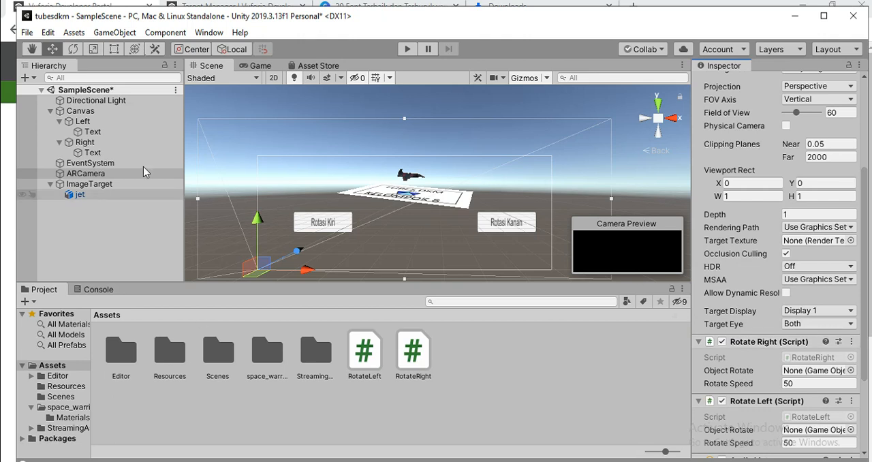
{"action": "left_click", "coordinate": [70, 210]}
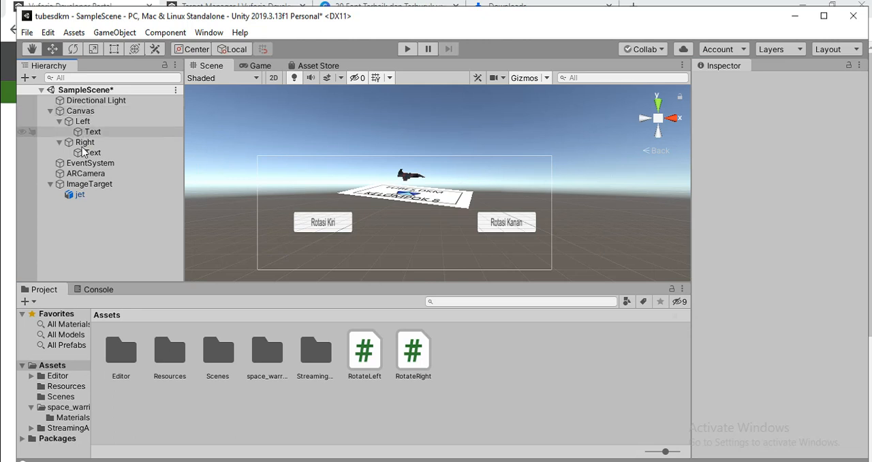
Assign the jet as the Object Rotate of both the Rotate Right and Rotate Left scripts on the ARCamera
{"action": "left_click", "coordinate": [85, 173]}
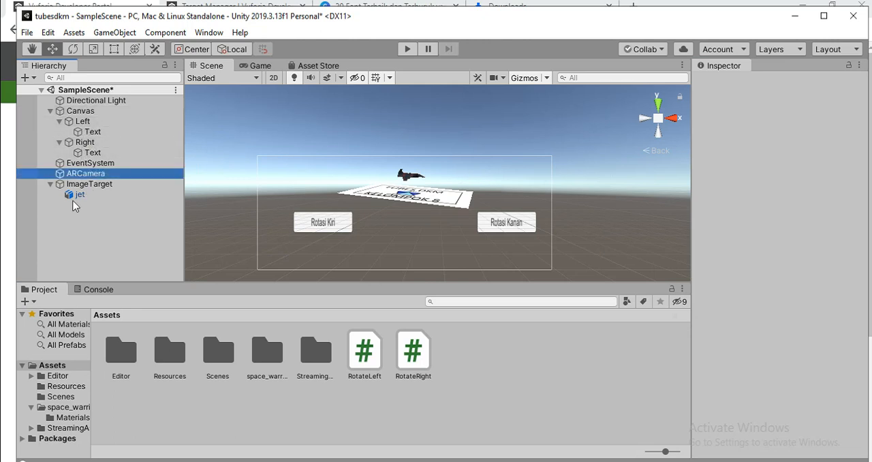
{"action": "left_click_drag", "start_coordinate": [74, 196], "coordinate": [59, 95]}
{"action": "scroll", "coordinate": [783, 372], "scroll_direction": "down", "scroll_amount": 10}
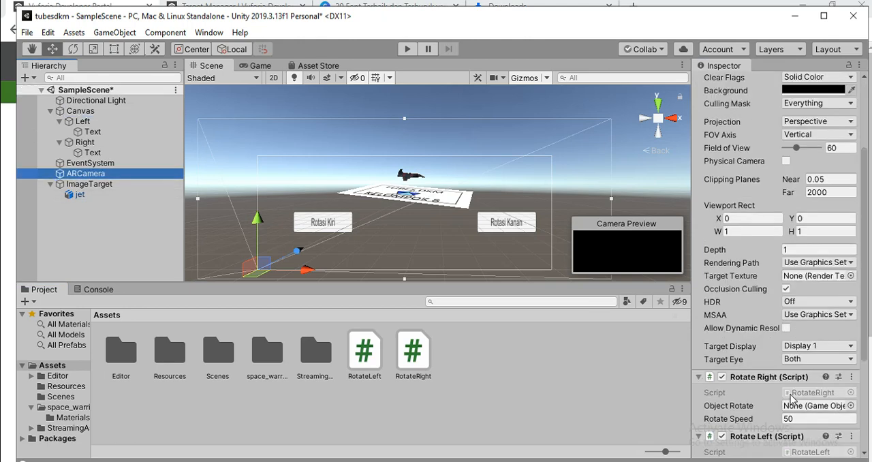
{"action": "left_click_drag", "start_coordinate": [89, 194], "coordinate": [806, 253]}
{"action": "left_click_drag", "start_coordinate": [75, 195], "coordinate": [806, 318]}
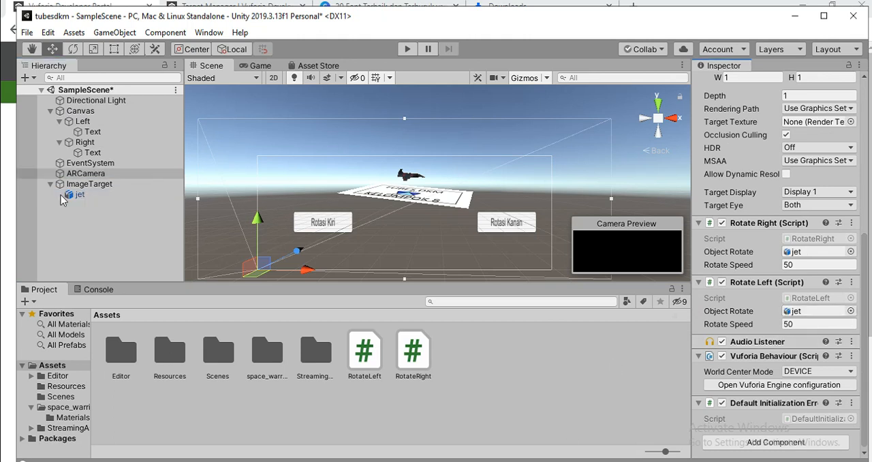
{"action": "left_click", "coordinate": [127, 237]}
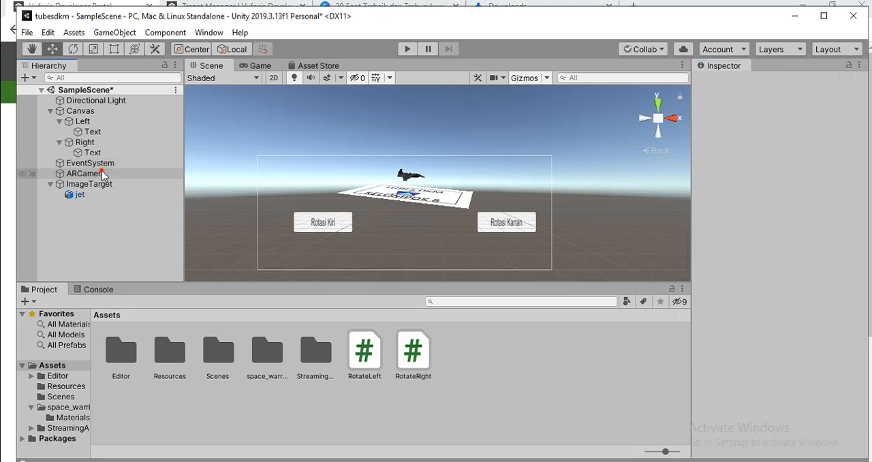
Add an On Click event to the Left button that calls RotateLeft.Rotate on the ARCamera
{"action": "left_click", "coordinate": [101, 173]}
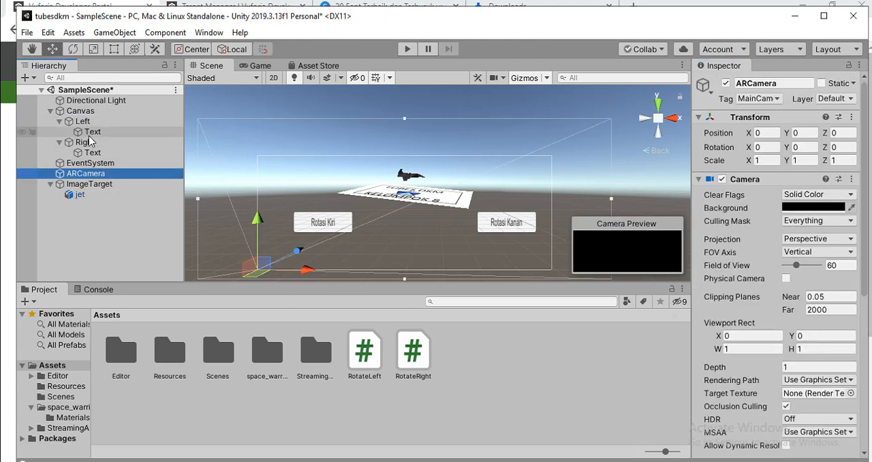
{"action": "left_click", "coordinate": [97, 120]}
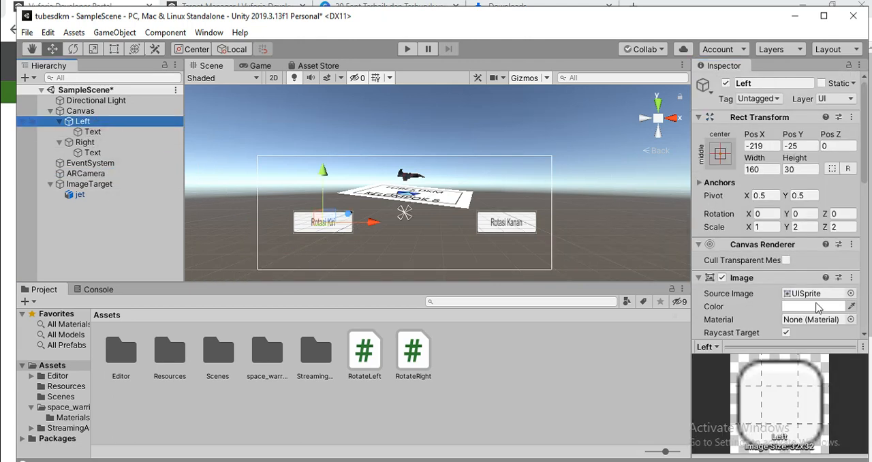
{"action": "scroll", "coordinate": [814, 303], "scroll_direction": "down", "scroll_amount": 10}
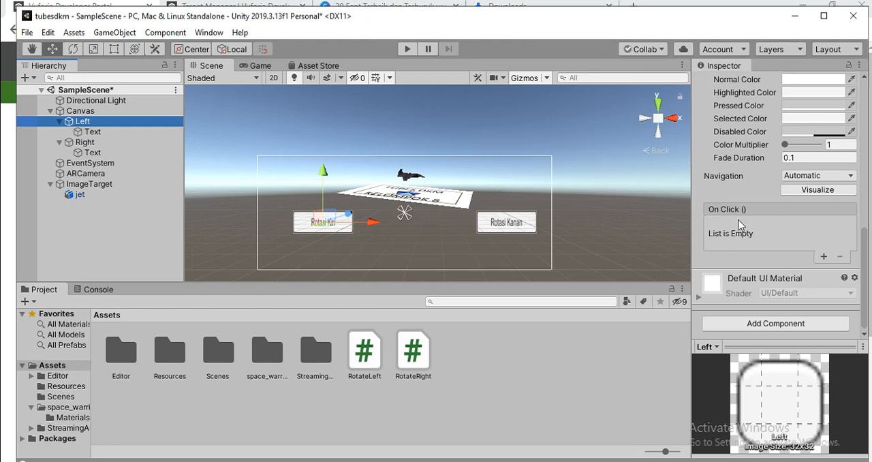
{"action": "left_click", "coordinate": [823, 256]}
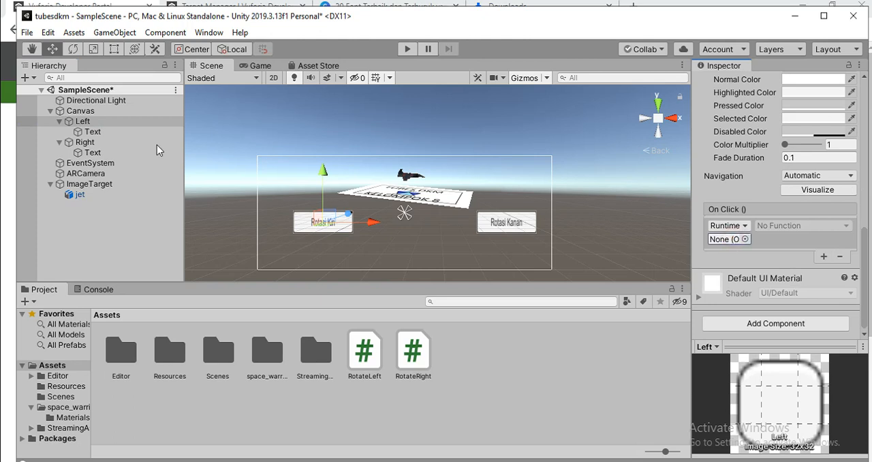
{"action": "left_click_drag", "start_coordinate": [85, 173], "coordinate": [746, 237]}
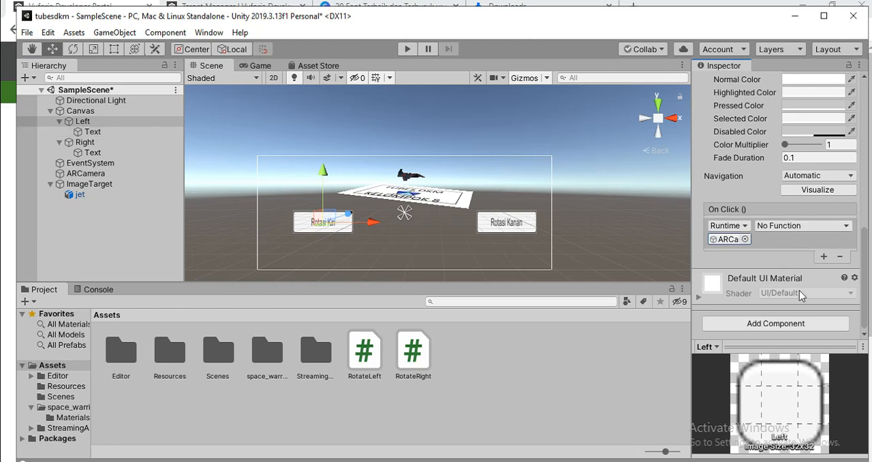
{"action": "left_click", "coordinate": [810, 226]}
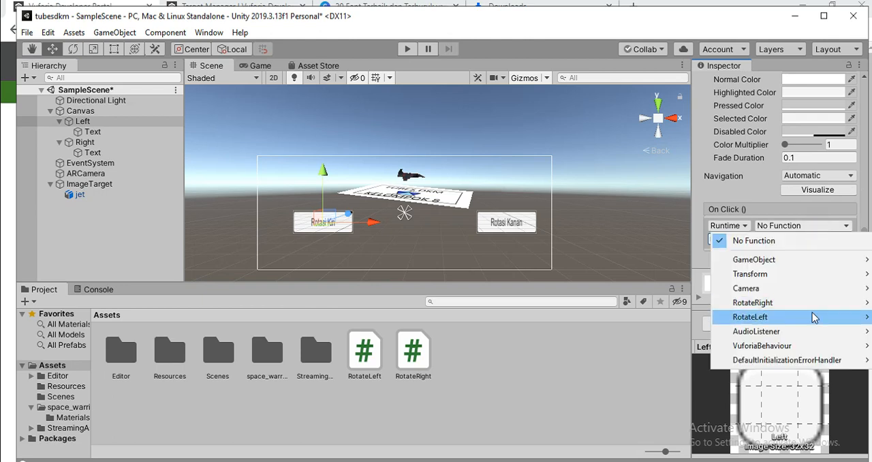
{"action": "mouse_move", "coordinate": [799, 318]}
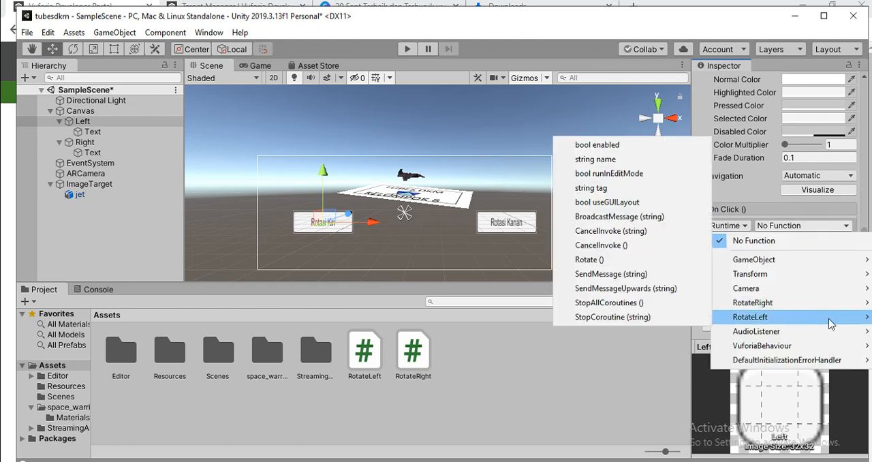
{"action": "left_click", "coordinate": [634, 259]}
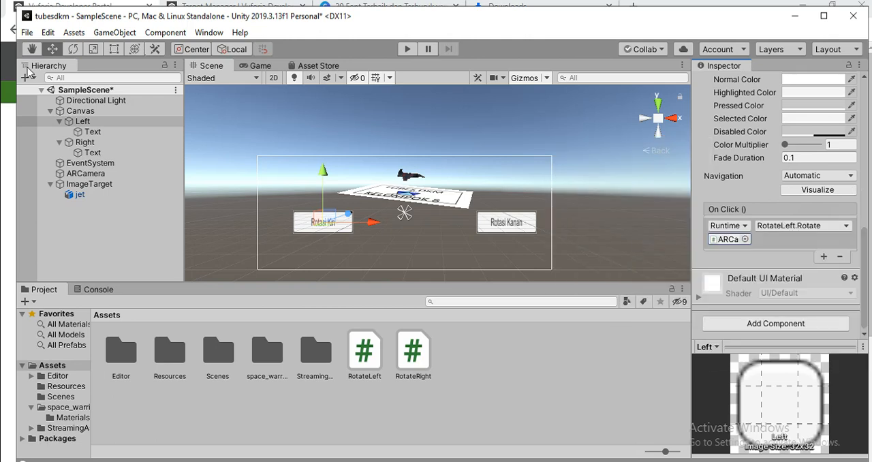
Add an On Click event to the Right button that calls RotateRight.Rotate on the ARCamera
{"action": "left_click", "coordinate": [84, 141]}
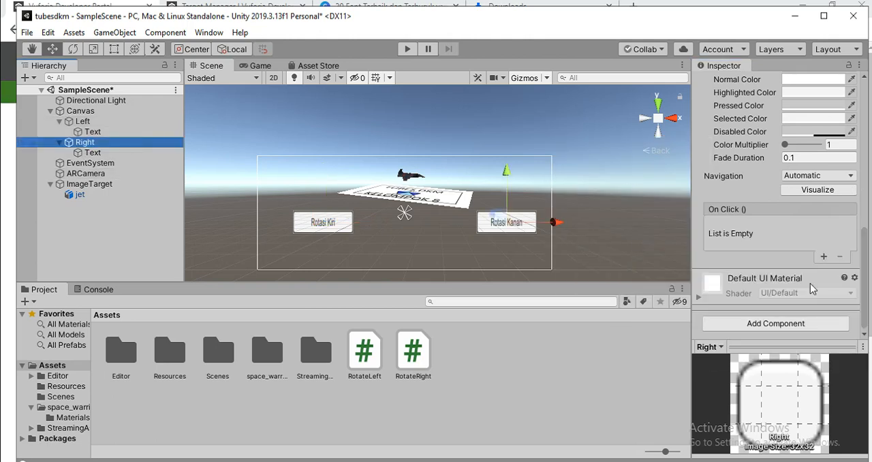
{"action": "left_click", "coordinate": [825, 257]}
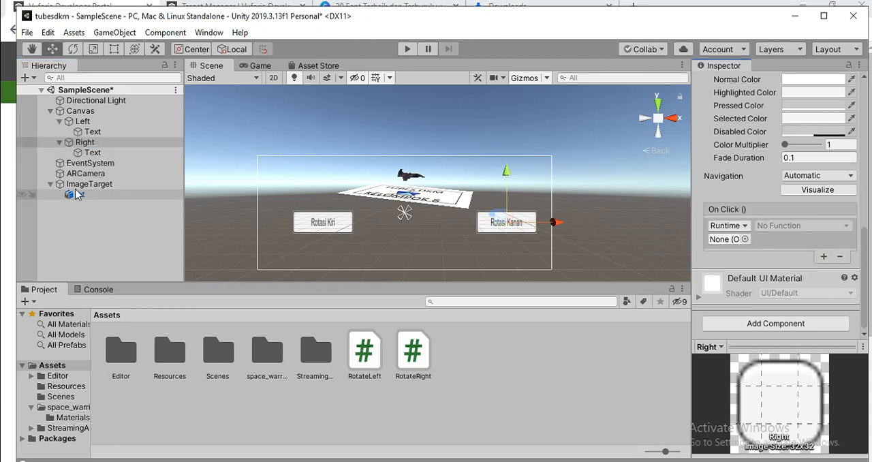
{"action": "left_click_drag", "start_coordinate": [80, 176], "coordinate": [732, 240]}
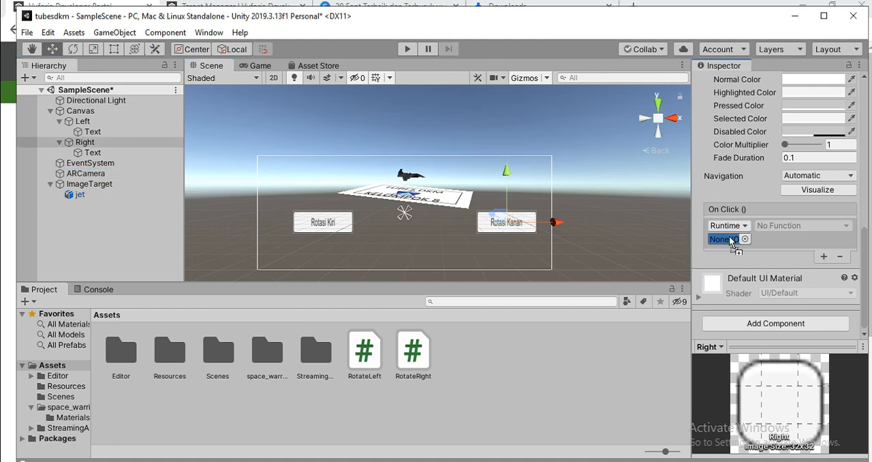
{"action": "left_click", "coordinate": [796, 229]}
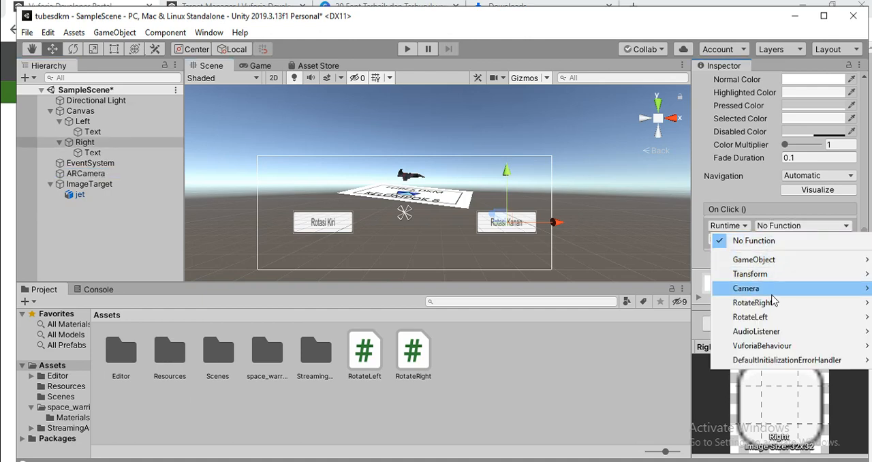
{"action": "mouse_move", "coordinate": [770, 303]}
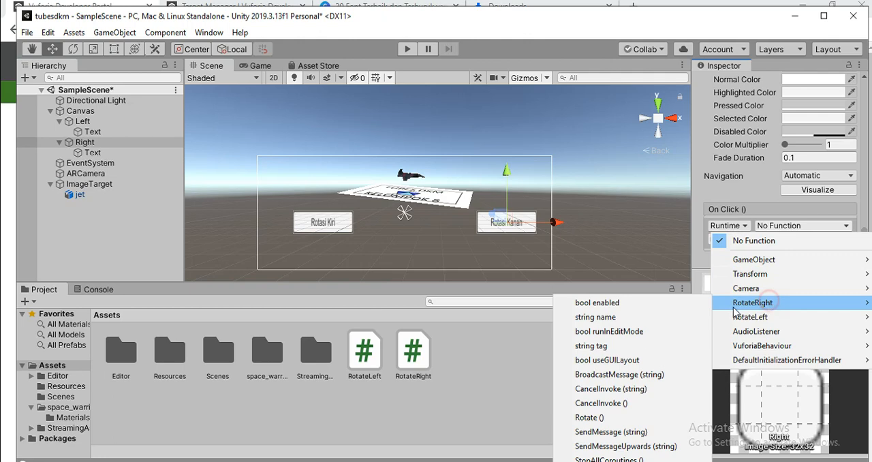
{"action": "left_click", "coordinate": [590, 418]}
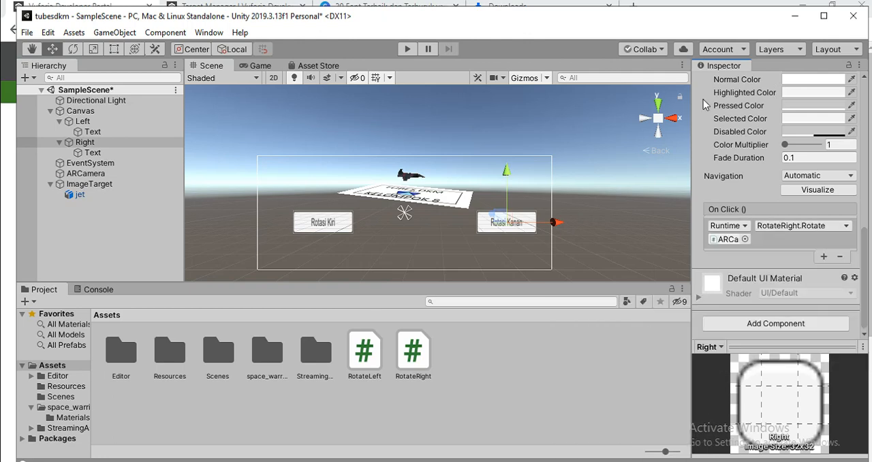
{"action": "left_click", "coordinate": [339, 104]}
Open the Build Settings and switch the build platform to Android
{"action": "left_click", "coordinate": [30, 38]}
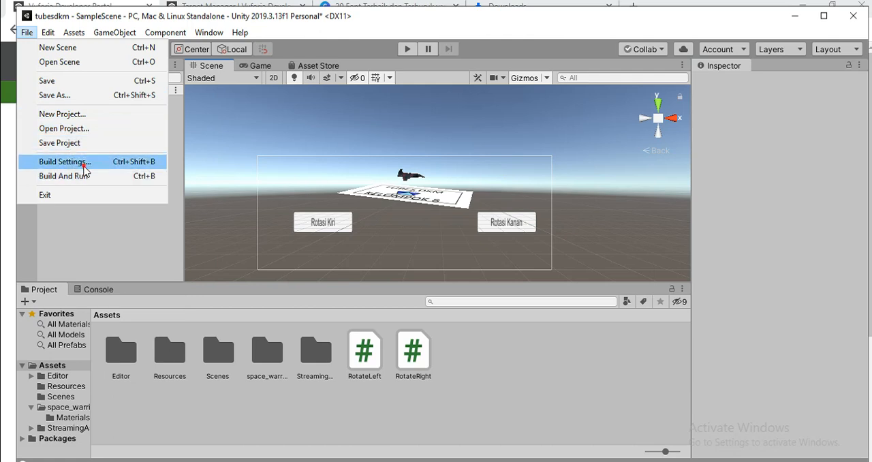
{"action": "left_click", "coordinate": [82, 162]}
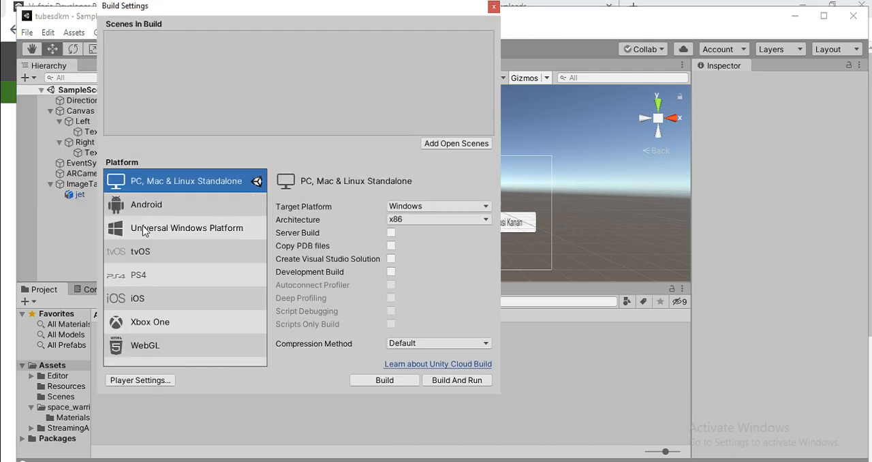
{"action": "left_click", "coordinate": [159, 204]}
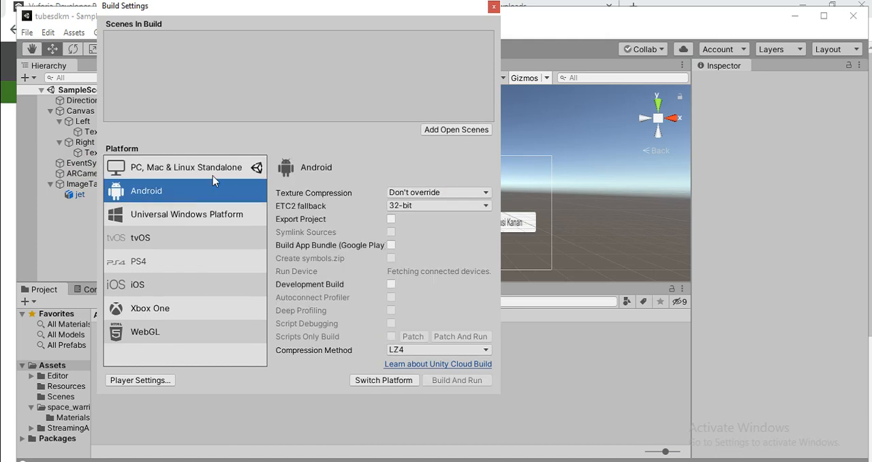
{"action": "left_click", "coordinate": [391, 382]}
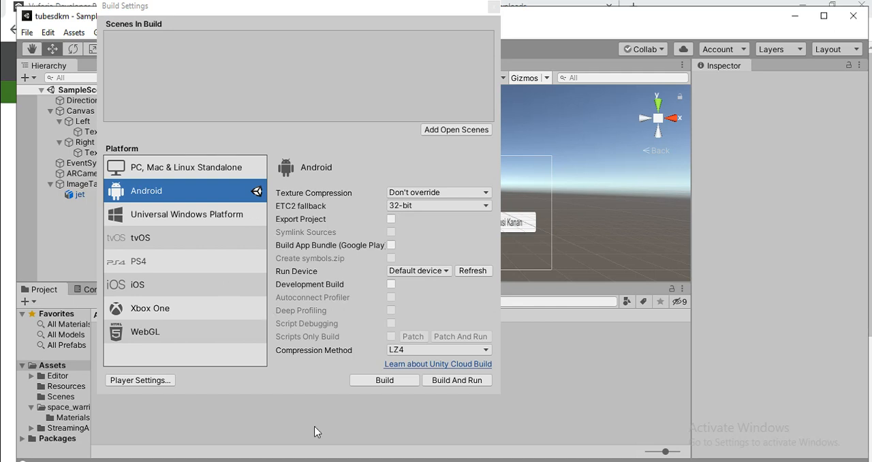
{"action": "mouse_move", "coordinate": [351, 461]}
{"action": "left_click", "coordinate": [375, 411]}
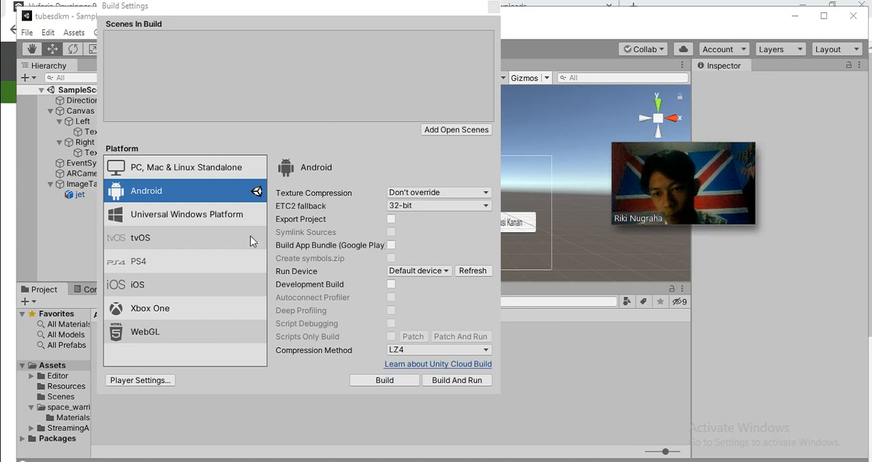
Open the Player settings and set the Company Name to TUBES DKM
{"action": "left_click", "coordinate": [133, 381]}
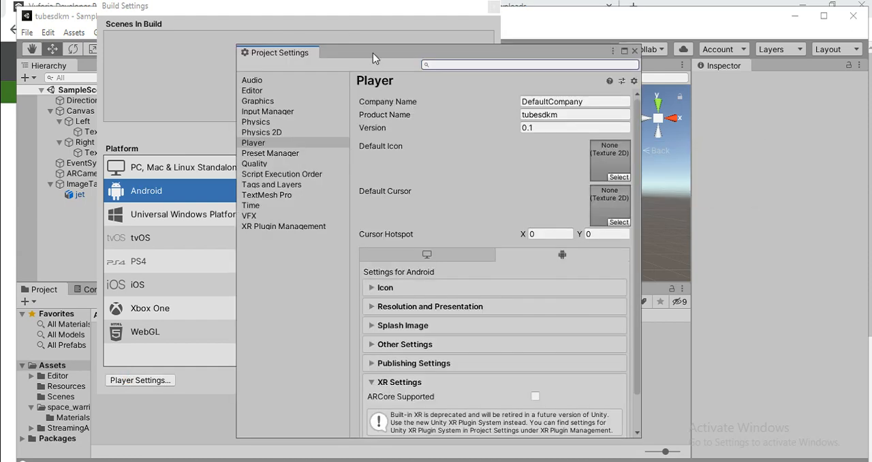
{"action": "left_click_drag", "start_coordinate": [372, 52], "coordinate": [549, 47]}
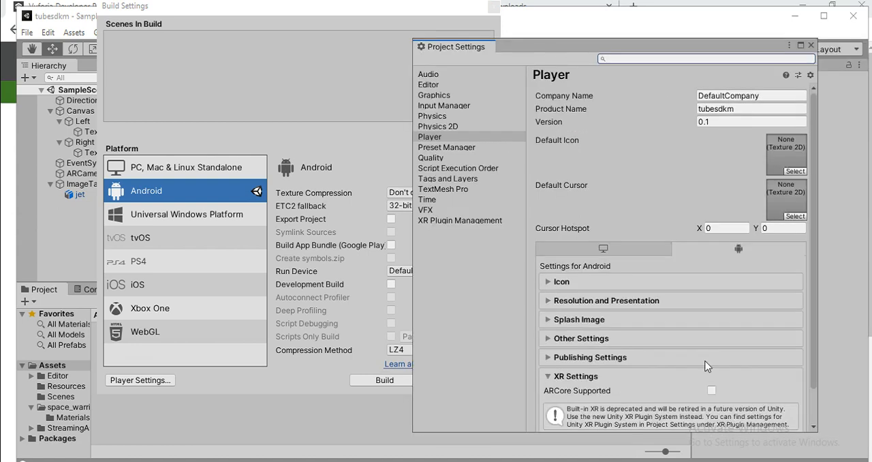
{"action": "left_click", "coordinate": [647, 89]}
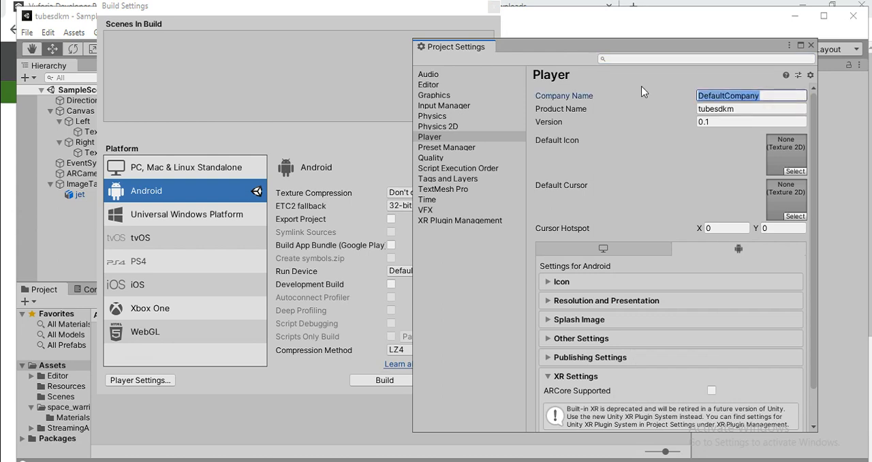
{"action": "type", "text": "tu"}
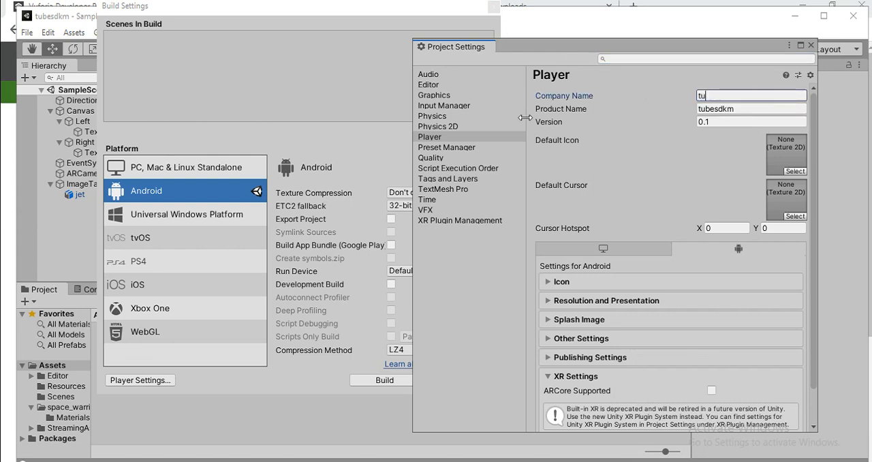
{"action": "type", "text": "bes"}
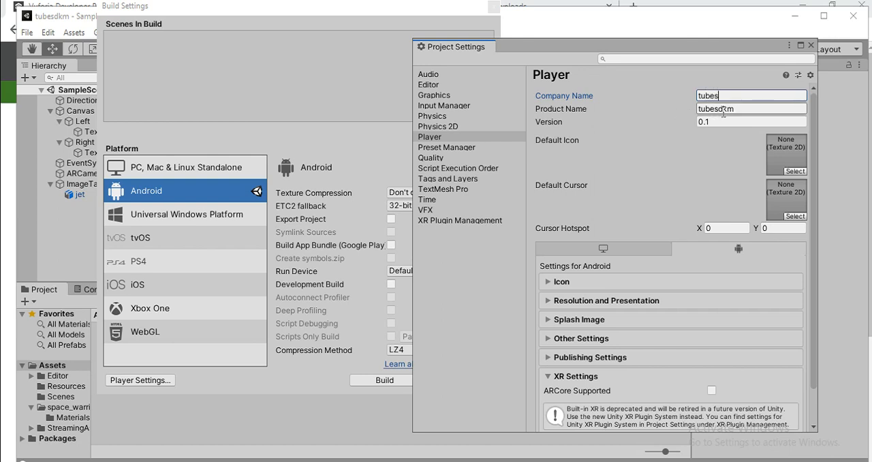
{"action": "key", "text": "BackSpace"}
{"action": "key", "text": "BackSpace"}
{"action": "key", "text": "BackSpace"}
{"action": "key", "text": "BackSpace"}
{"action": "key", "text": "BackSpace"}
{"action": "type", "text": "TUBESD"}
{"action": "key", "text": "BackSpace"}
{"action": "type", "text": "DKM"}
{"action": "key", "text": "Tab"}
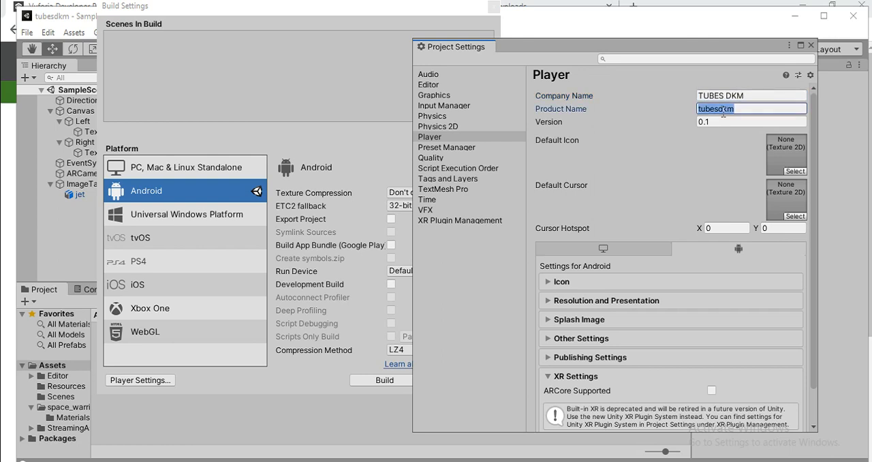
Set the Product Name to KELOMPOKDELAPAN
{"action": "type", "text": "KELOMPOK"}
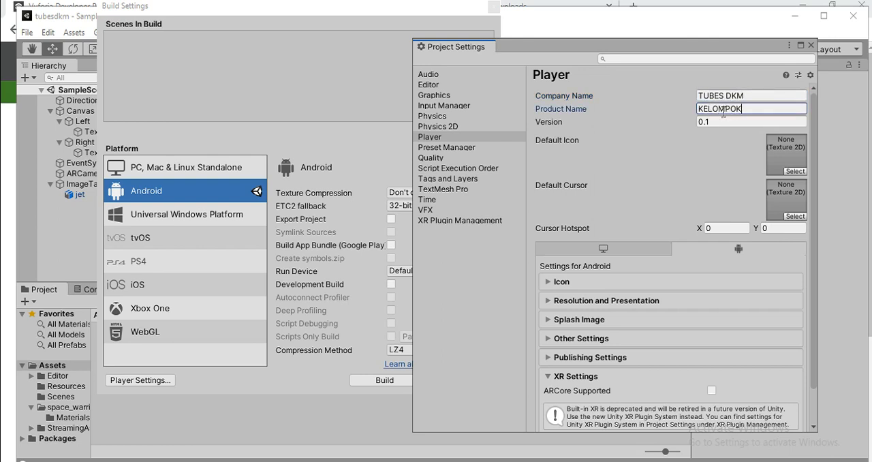
{"action": "type", "text": "DELAPAM"}
{"action": "key", "text": "BackSpace"}
{"action": "type", "text": "N"}
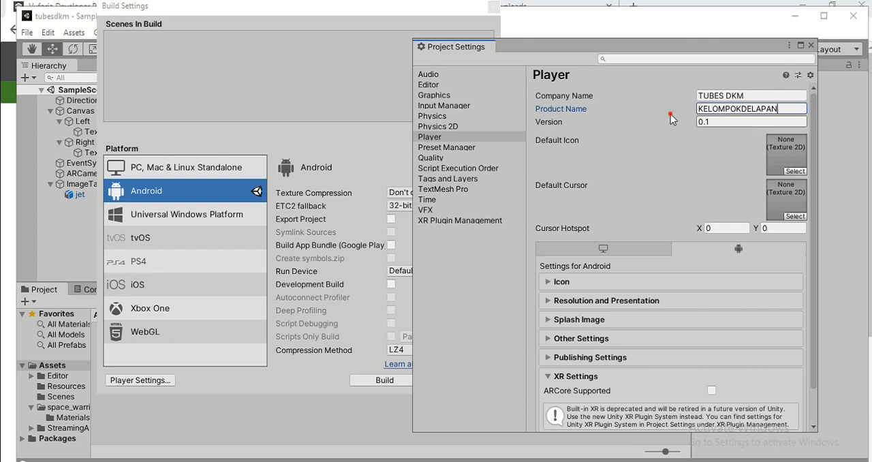
{"action": "left_click", "coordinate": [709, 123]}
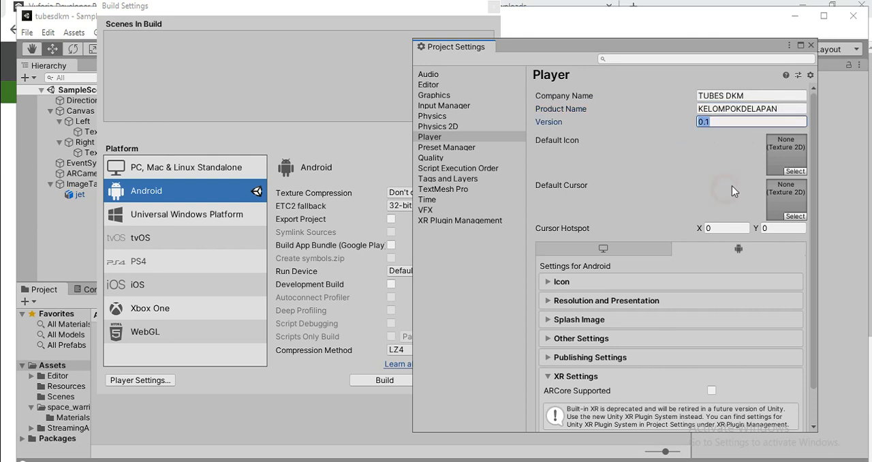
Choose the LOGO_scaled texture as the Default Icon and leave the Default Cursor unassigned
{"action": "left_click", "coordinate": [795, 171]}
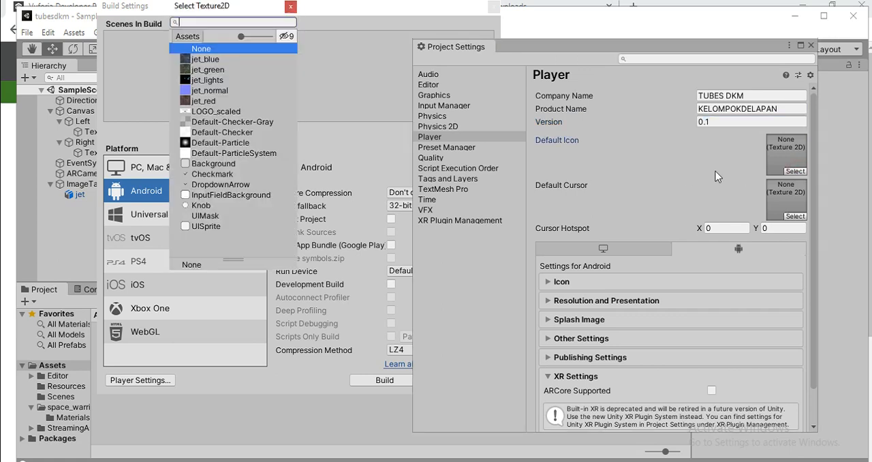
{"action": "left_click", "coordinate": [233, 113]}
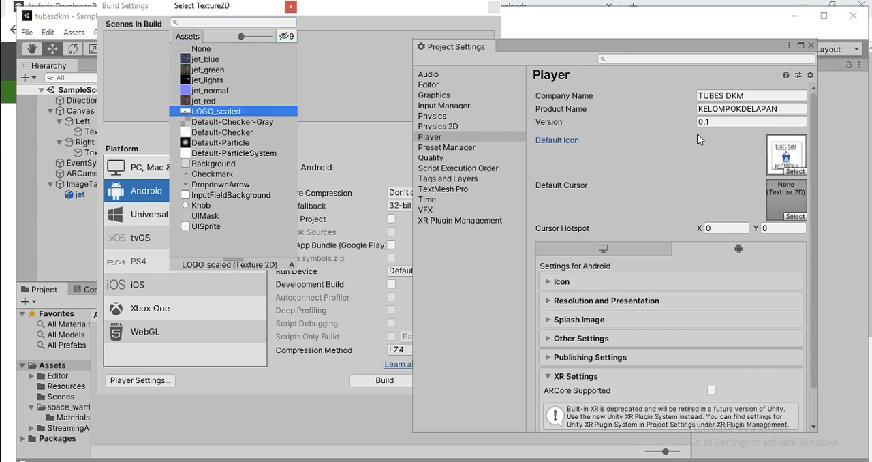
{"action": "left_click", "coordinate": [792, 215]}
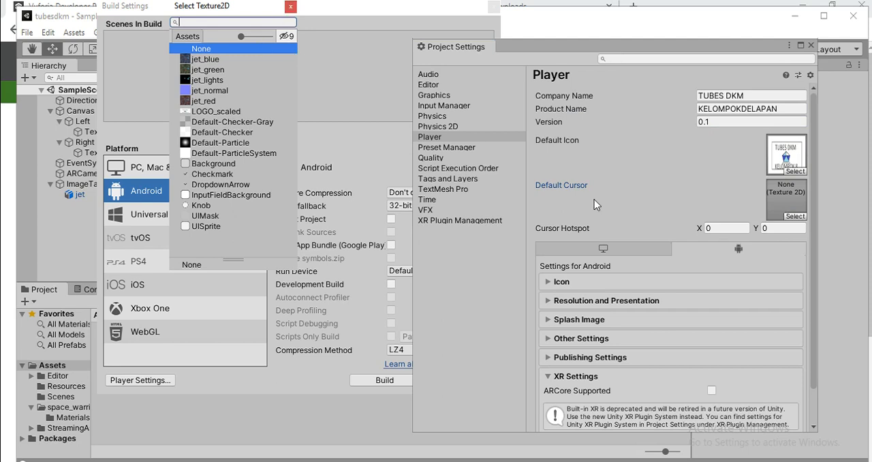
{"action": "scroll", "coordinate": [594, 199], "scroll_direction": "down", "scroll_amount": 2}
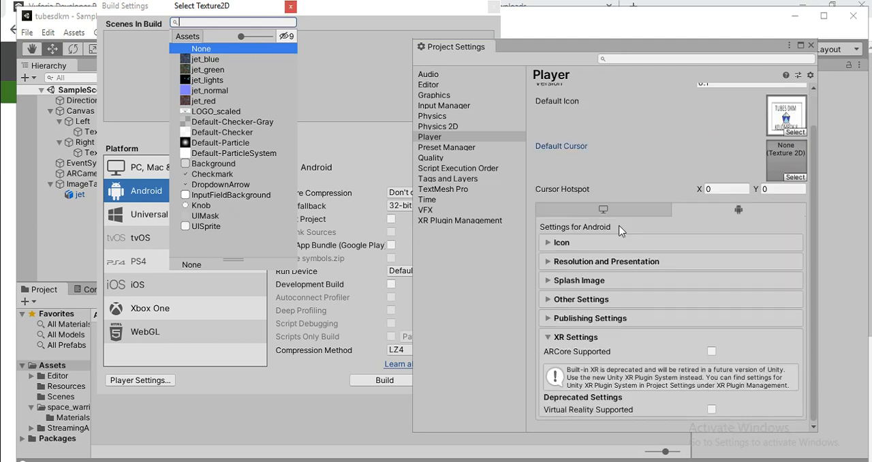
{"action": "left_click", "coordinate": [587, 304]}
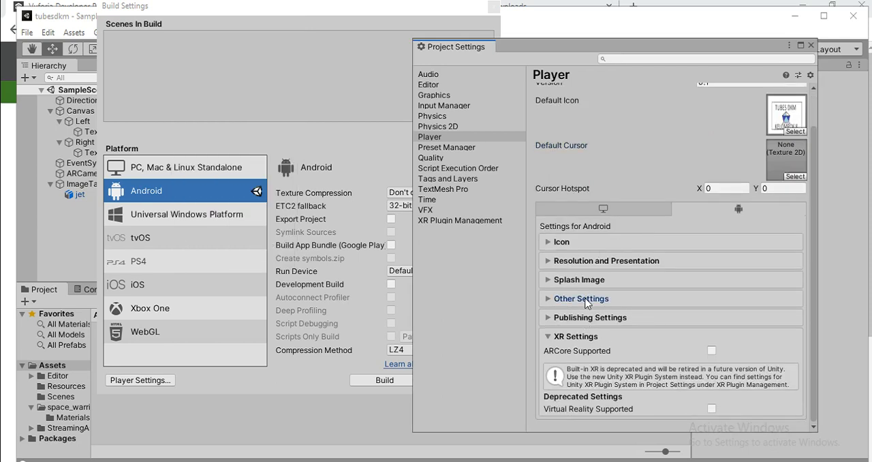
Expand and look through the Splash Image and Other Settings sections of the Android player settings
{"action": "left_click", "coordinate": [547, 300]}
{"action": "left_click", "coordinate": [548, 300]}
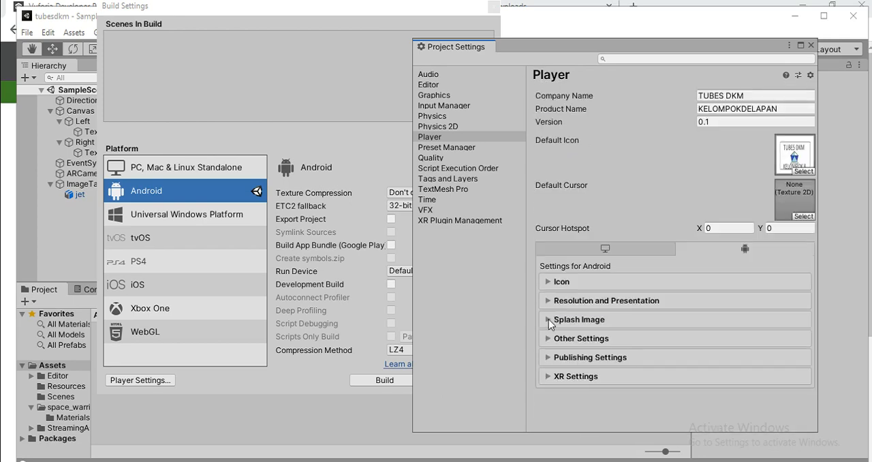
{"action": "left_click", "coordinate": [548, 319]}
{"action": "scroll", "coordinate": [549, 319], "scroll_direction": "down", "scroll_amount": 6}
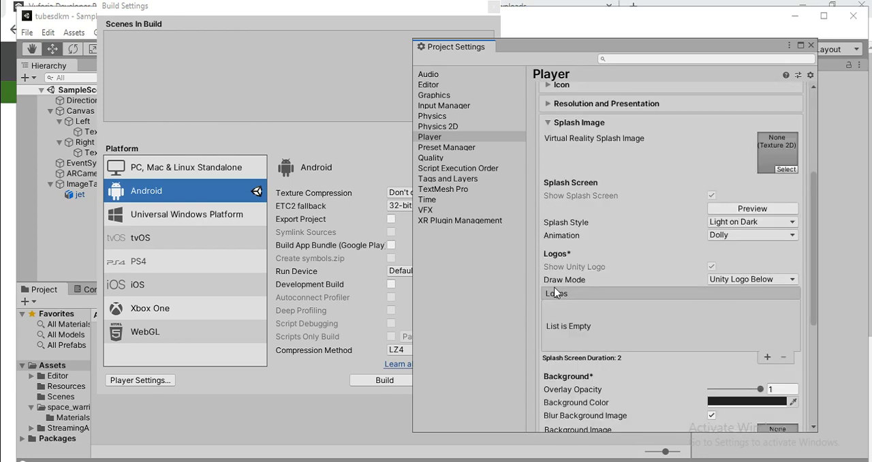
{"action": "scroll", "coordinate": [556, 292], "scroll_direction": "down", "scroll_amount": 5}
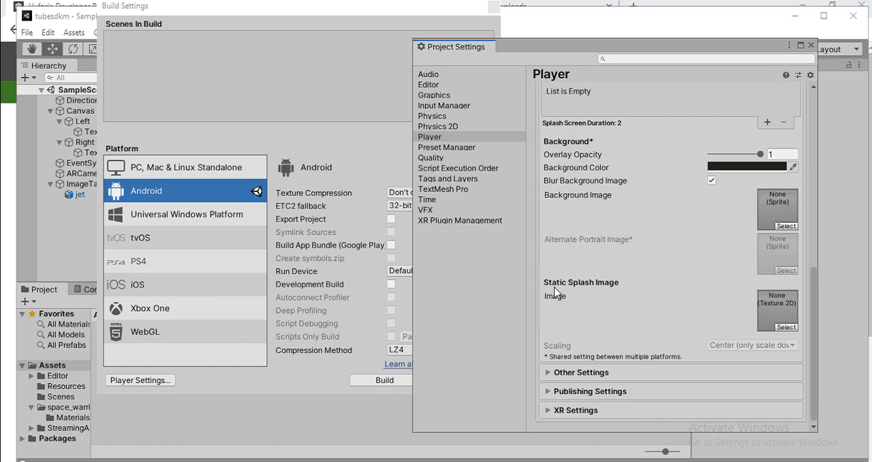
{"action": "left_click", "coordinate": [550, 369]}
{"action": "scroll", "coordinate": [620, 260], "scroll_direction": "down", "scroll_amount": 13}
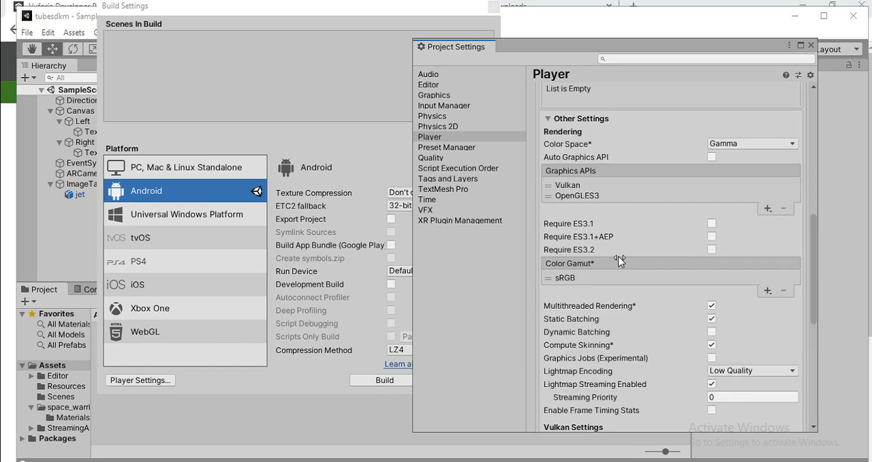
{"action": "scroll", "coordinate": [620, 263], "scroll_direction": "up", "scroll_amount": 2}
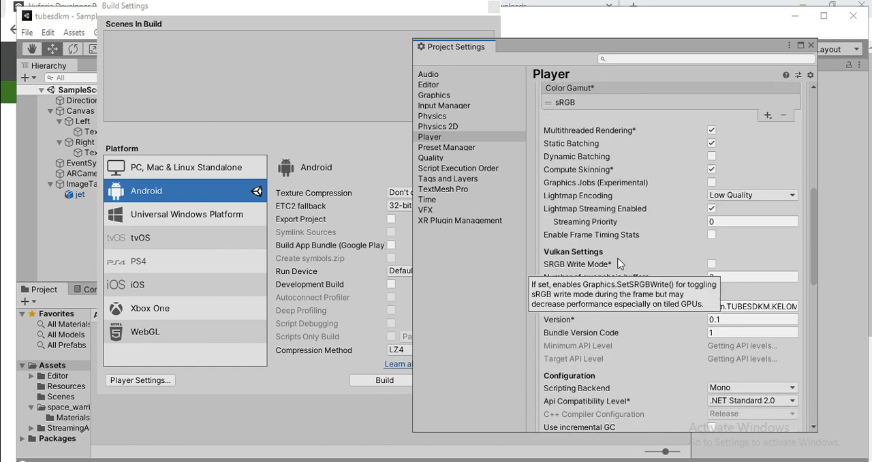
{"action": "scroll", "coordinate": [620, 263], "scroll_direction": "down", "scroll_amount": 4}
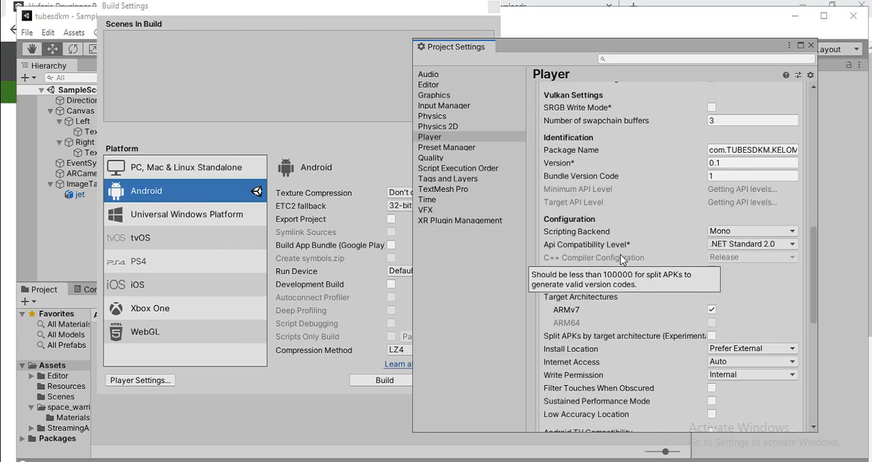
{"action": "scroll", "coordinate": [621, 260], "scroll_direction": "down", "scroll_amount": 7}
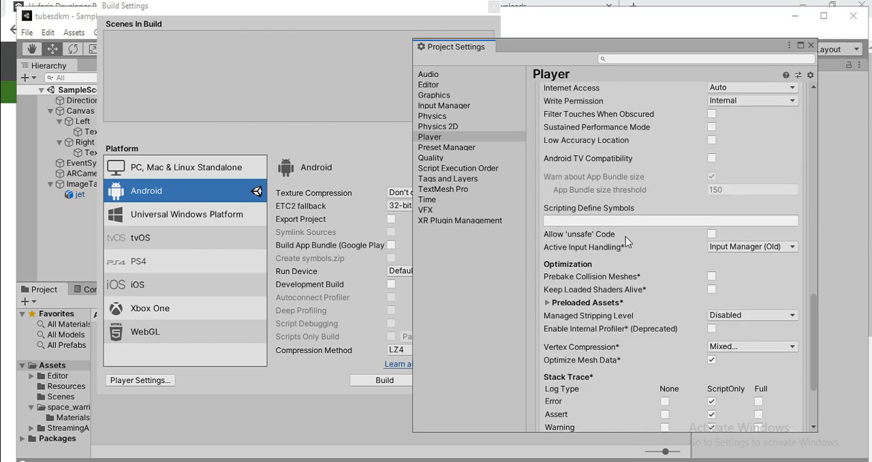
{"action": "scroll", "coordinate": [625, 236], "scroll_direction": "up", "scroll_amount": 4}
{"action": "scroll", "coordinate": [625, 236], "scroll_direction": "down", "scroll_amount": 5}
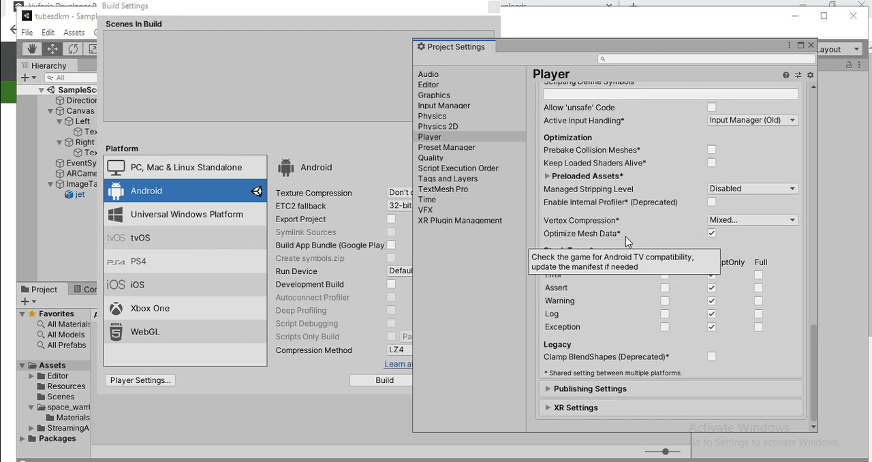
{"action": "scroll", "coordinate": [625, 236], "scroll_direction": "up", "scroll_amount": 9}
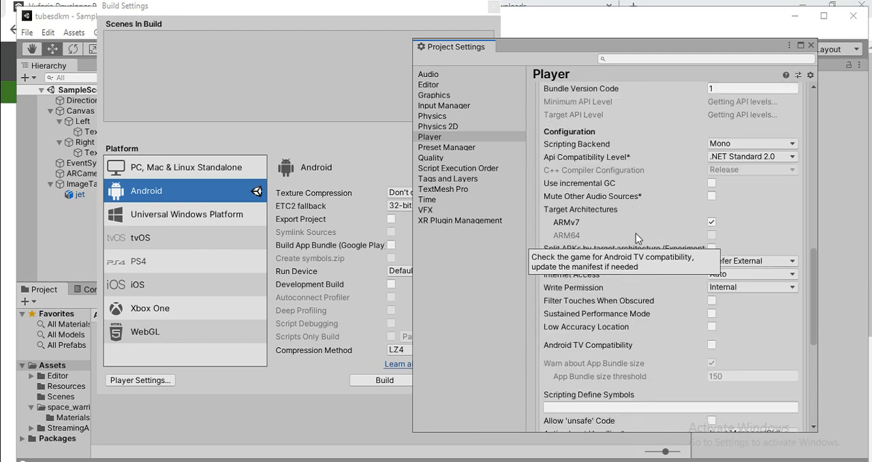
{"action": "scroll", "coordinate": [637, 235], "scroll_direction": "up", "scroll_amount": 9}
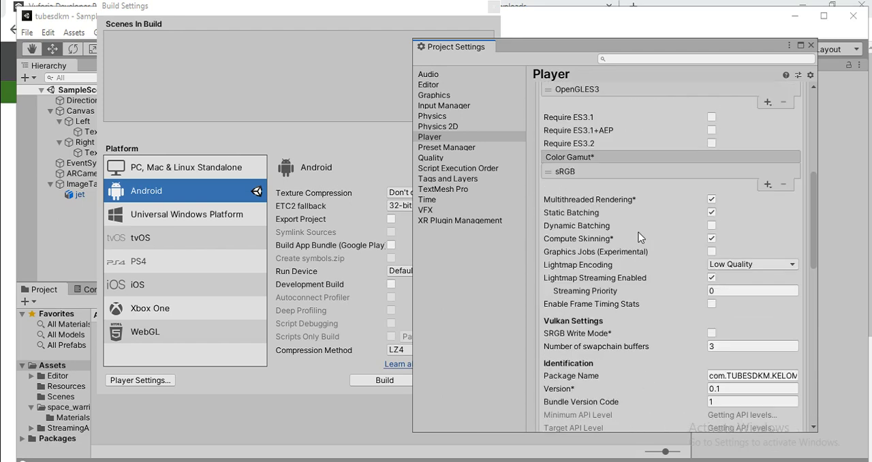
{"action": "scroll", "coordinate": [639, 237], "scroll_direction": "down", "scroll_amount": 5}
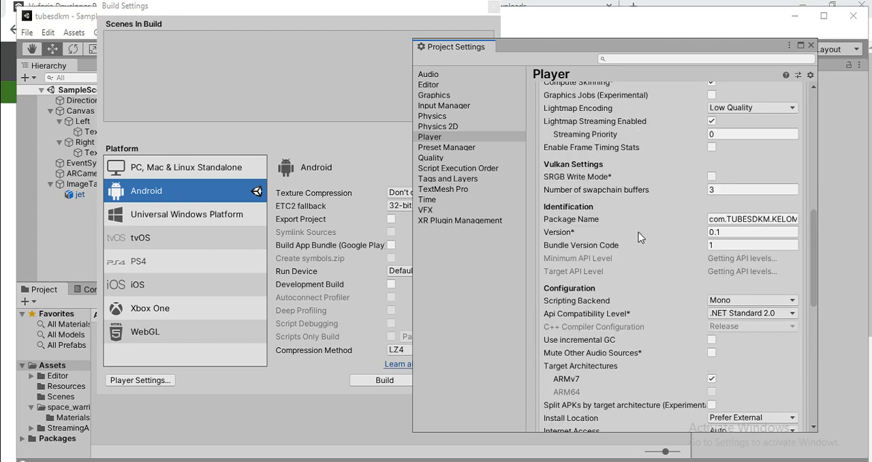
{"action": "scroll", "coordinate": [727, 183], "scroll_direction": "down", "scroll_amount": 2}
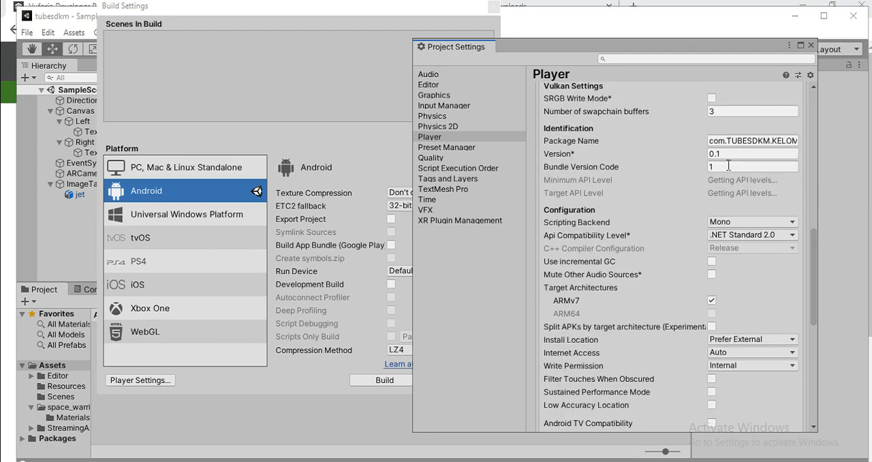
Check the package name, version, bundle version code and configuration options under the Android Other Settings
{"action": "left_click", "coordinate": [729, 166]}
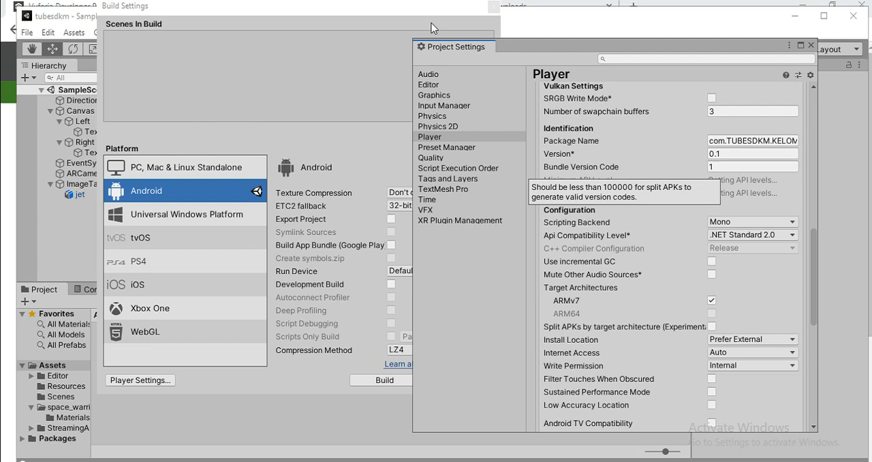
{"action": "left_click", "coordinate": [721, 153]}
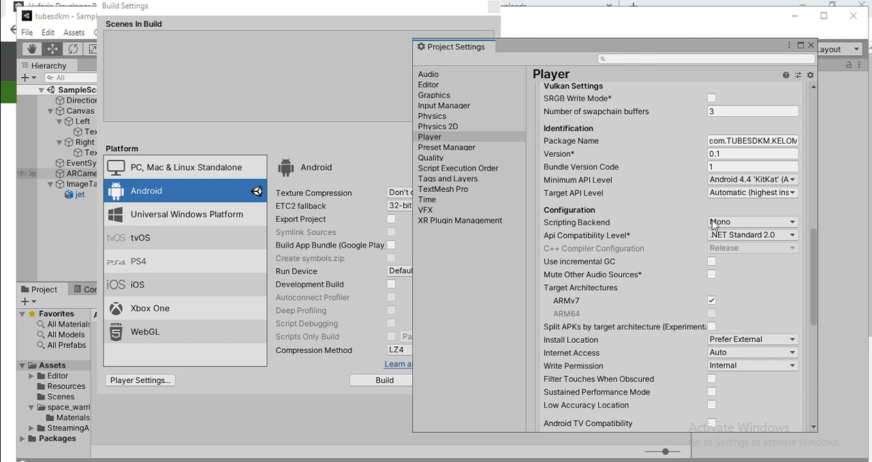
{"action": "scroll", "coordinate": [711, 224], "scroll_direction": "down", "scroll_amount": 1}
{"action": "scroll", "coordinate": [713, 228], "scroll_direction": "up", "scroll_amount": 1}
{"action": "scroll", "coordinate": [714, 262], "scroll_direction": "down", "scroll_amount": 1}
{"action": "scroll", "coordinate": [714, 261], "scroll_direction": "up", "scroll_amount": 1}
{"action": "scroll", "coordinate": [728, 182], "scroll_direction": "up", "scroll_amount": 1}
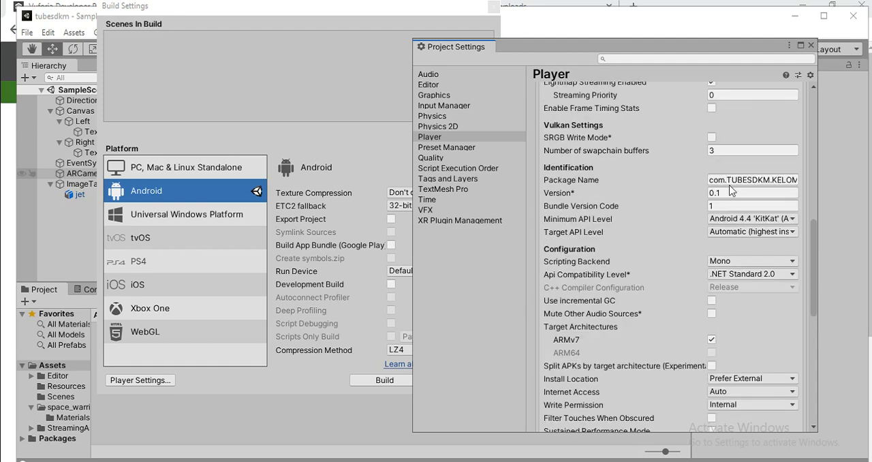
{"action": "left_click", "coordinate": [731, 181]}
{"action": "left_click_drag", "start_coordinate": [796, 180], "coordinate": [684, 179]}
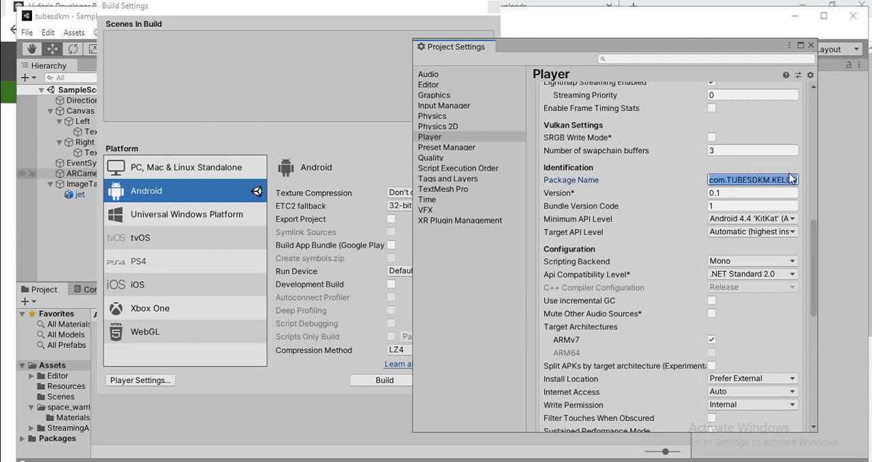
{"action": "left_click", "coordinate": [779, 192]}
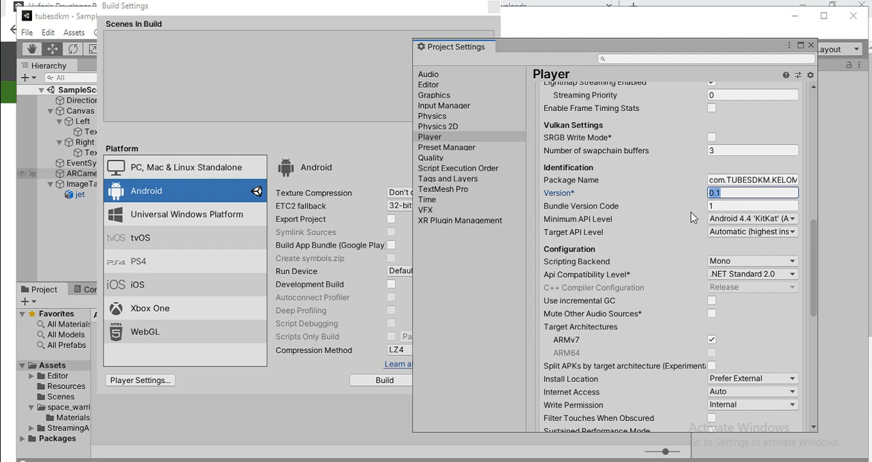
Set the Minimum API Level to Android 5.0 'Lollipop' (API level 21)
{"action": "left_click", "coordinate": [743, 222]}
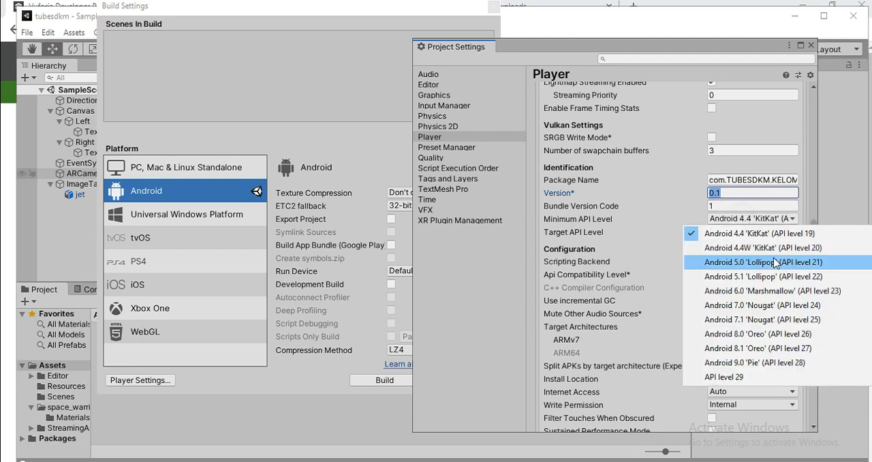
{"action": "left_click", "coordinate": [651, 186]}
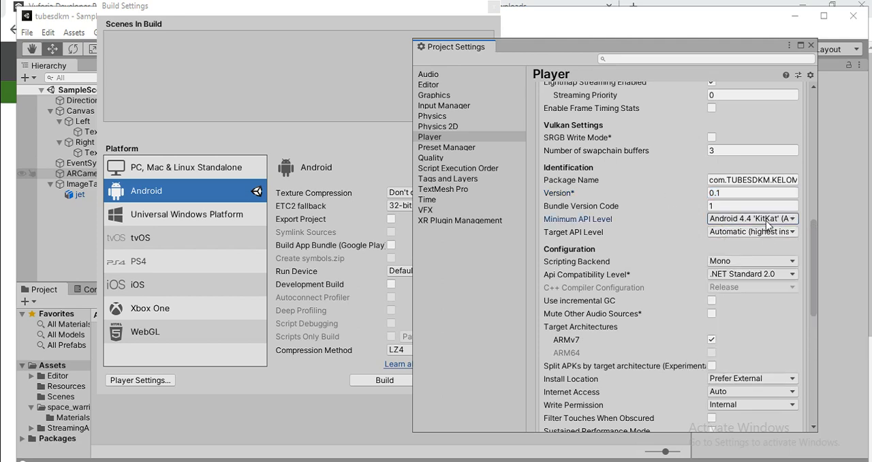
{"action": "left_click", "coordinate": [767, 221]}
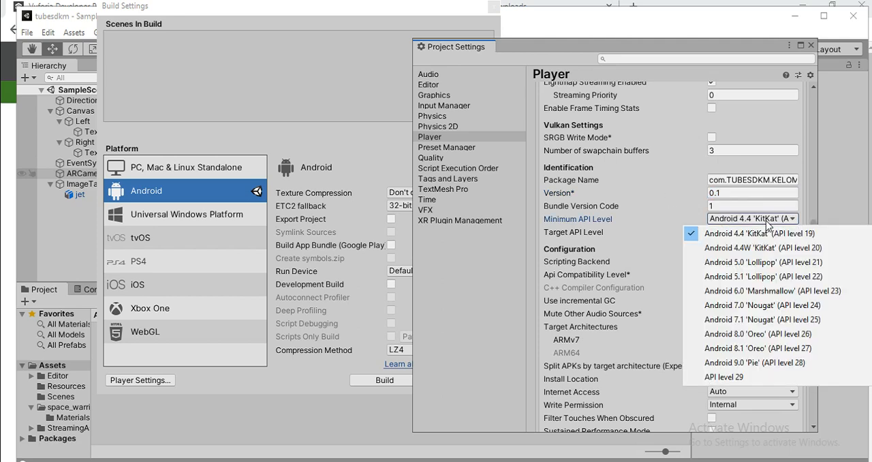
{"action": "left_click", "coordinate": [760, 263]}
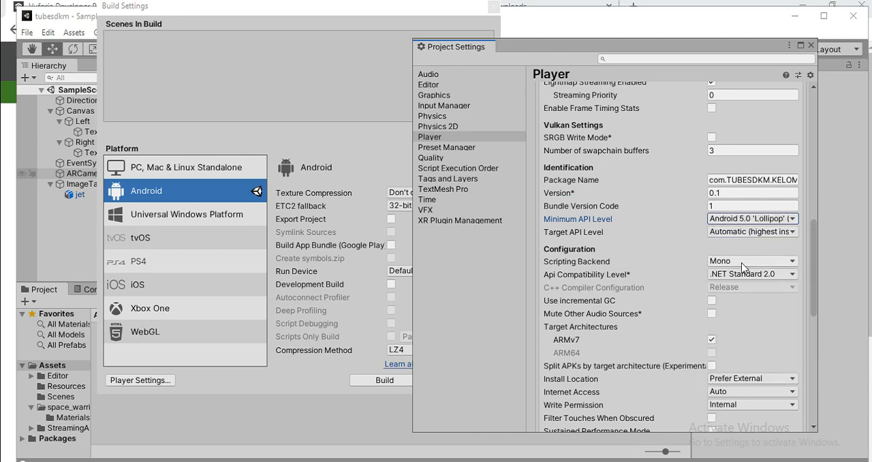
Look through the Target API Level options, keeping Automatic (highest installed), and expand the XR Settings section
{"action": "left_click", "coordinate": [755, 231]}
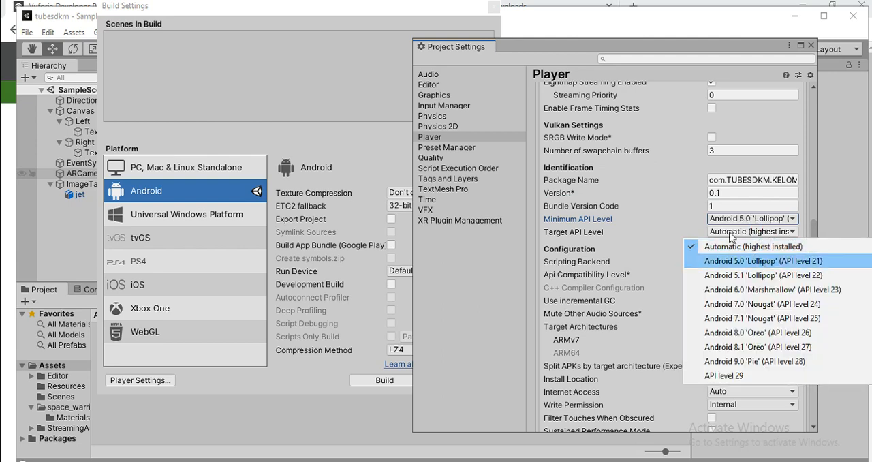
{"action": "left_click", "coordinate": [672, 212]}
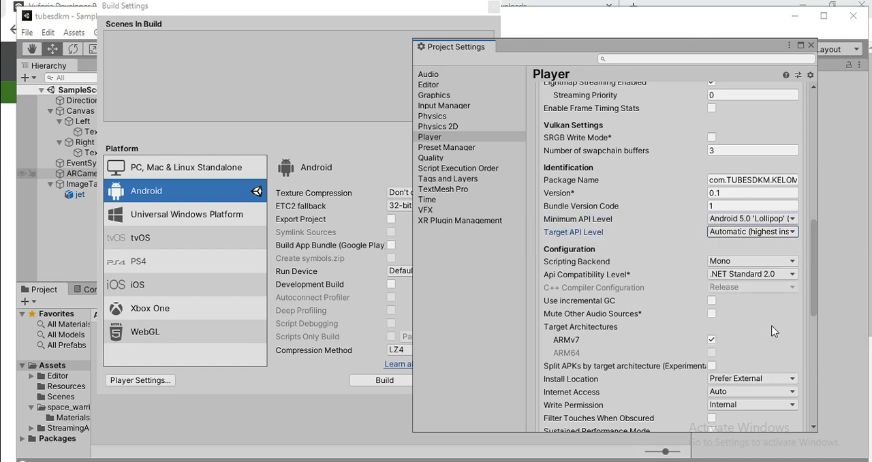
{"action": "scroll", "coordinate": [769, 320], "scroll_direction": "down", "scroll_amount": 4}
{"action": "scroll", "coordinate": [769, 317], "scroll_direction": "down", "scroll_amount": 11}
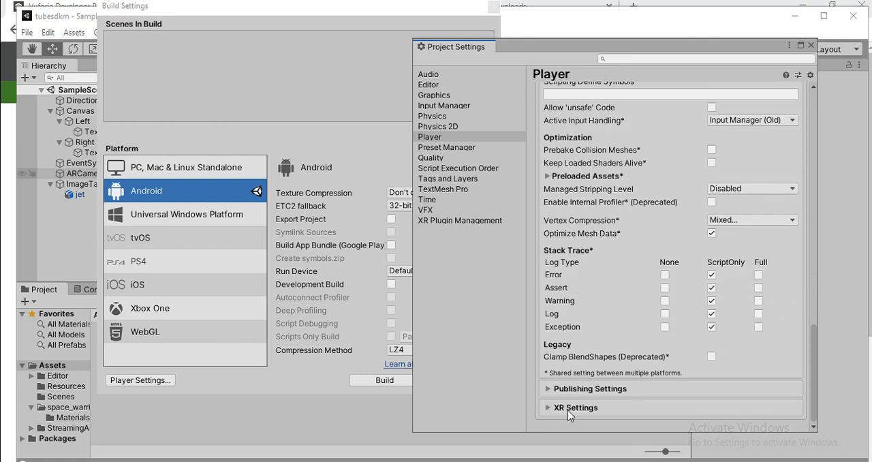
{"action": "left_click", "coordinate": [569, 406]}
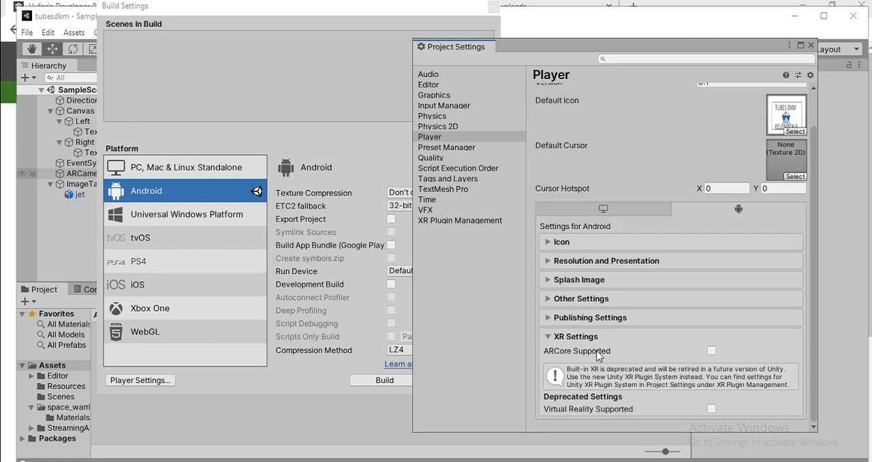
Start a build for the Android platform and name the APK file KELOMPOK8PROJECT
{"action": "left_click", "coordinate": [206, 95]}
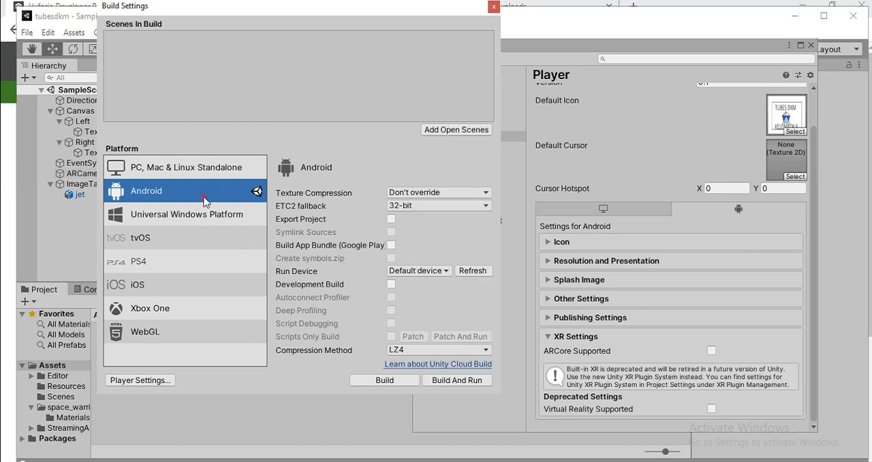
{"action": "left_click", "coordinate": [204, 197]}
{"action": "left_click", "coordinate": [383, 382]}
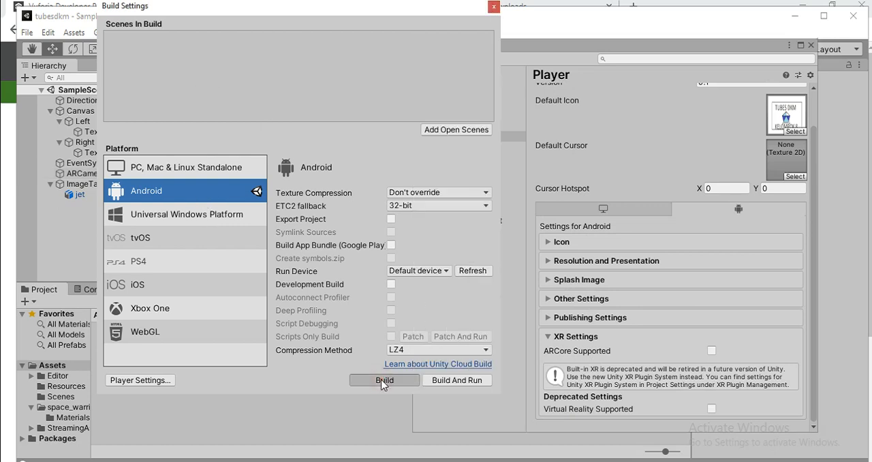
{"action": "left_click", "coordinate": [381, 380]}
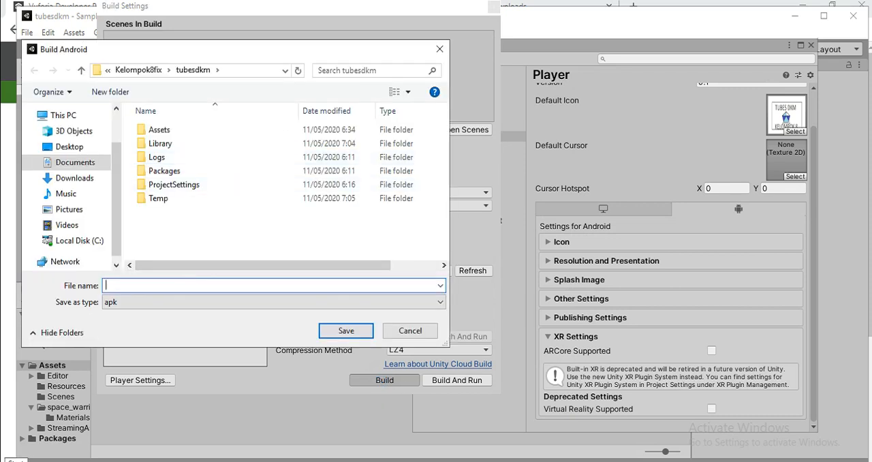
{"action": "type", "text": "KELOMPOK8PROJEC"}
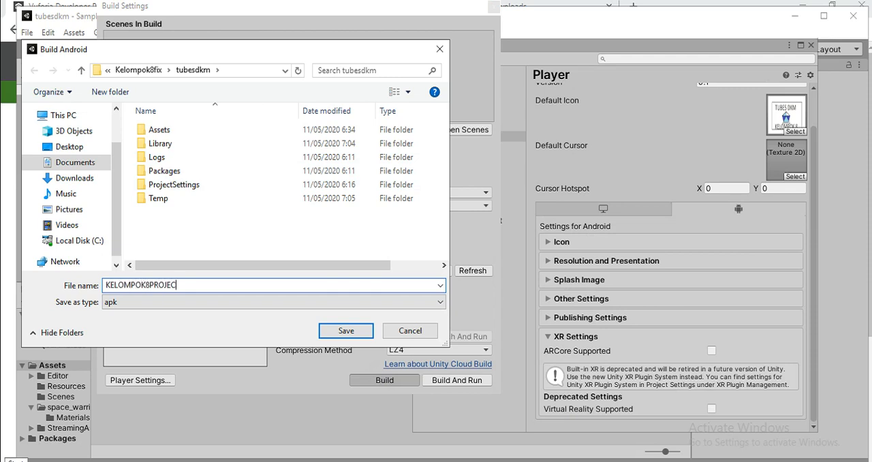
{"action": "type", "text": "T"}
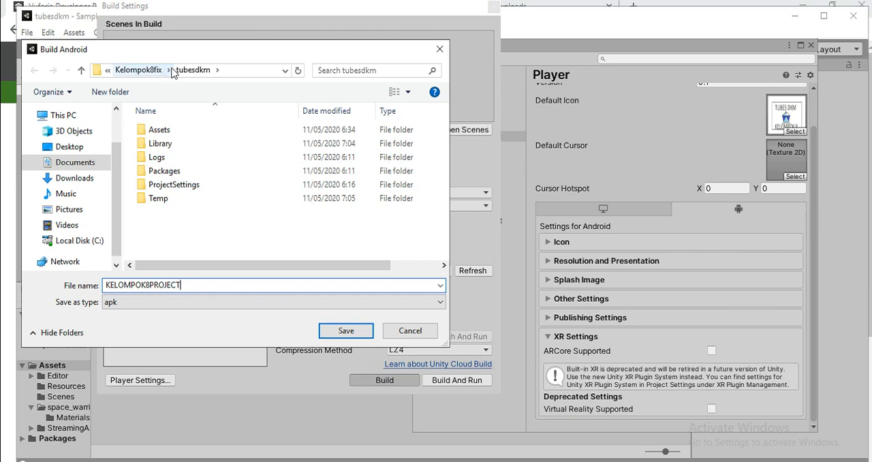
Check the destination path and save the APK in the tubesdkm project folder to run the build
{"action": "left_click", "coordinate": [283, 71]}
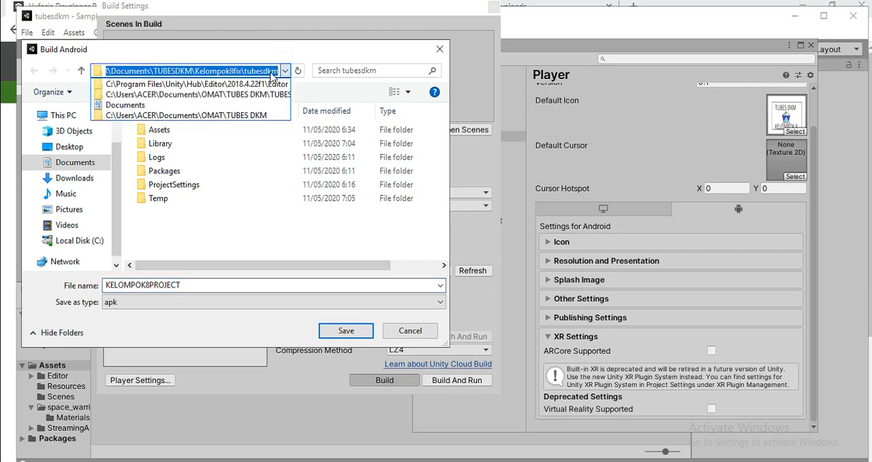
{"action": "left_click", "coordinate": [272, 72]}
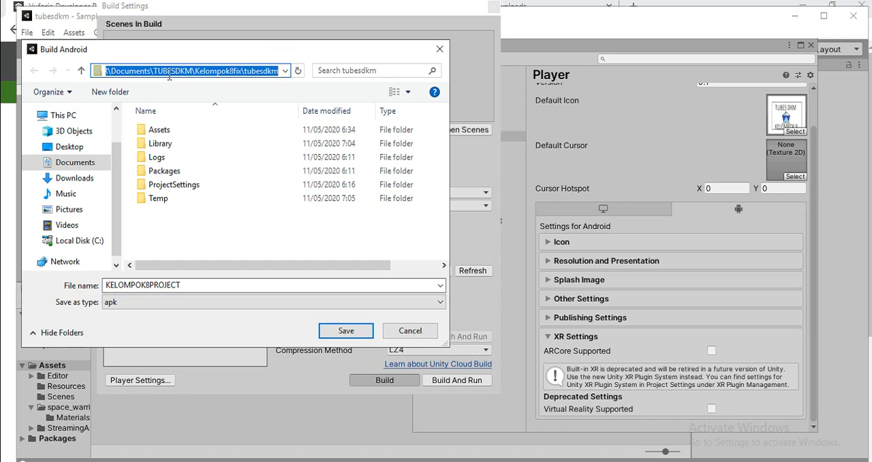
{"action": "left_click_drag", "start_coordinate": [187, 71], "coordinate": [297, 72]}
{"action": "left_click", "coordinate": [218, 232]}
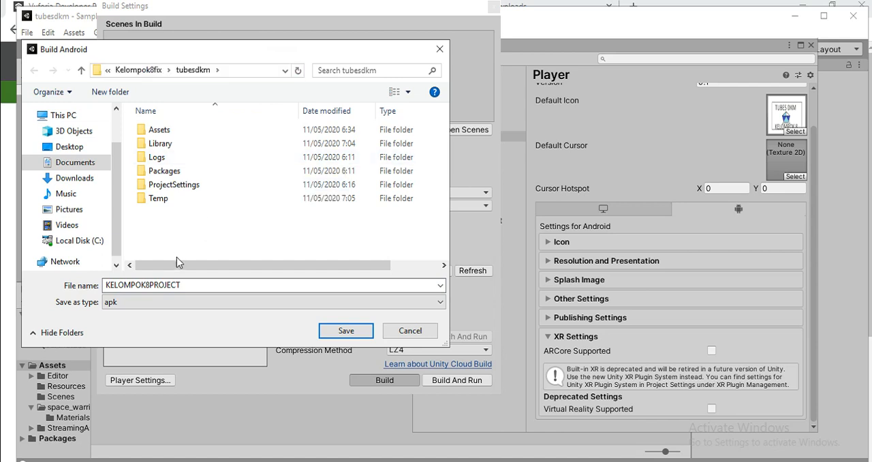
{"action": "double_click", "coordinate": [238, 288]}
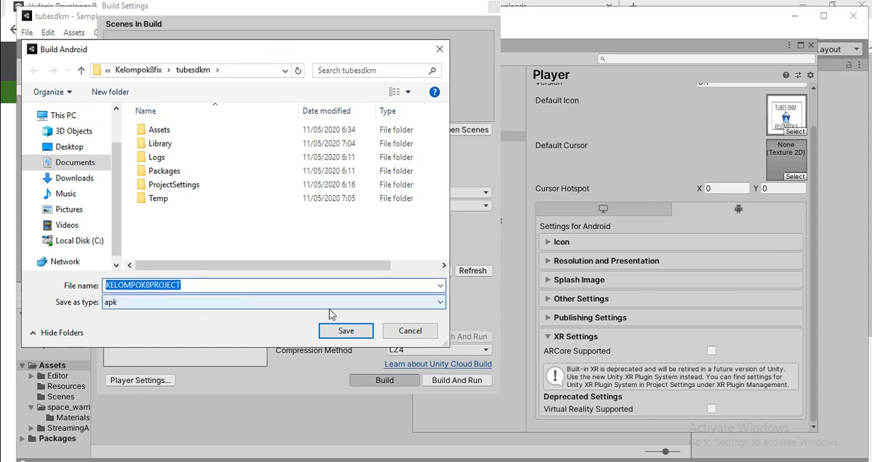
{"action": "left_click", "coordinate": [347, 330]}
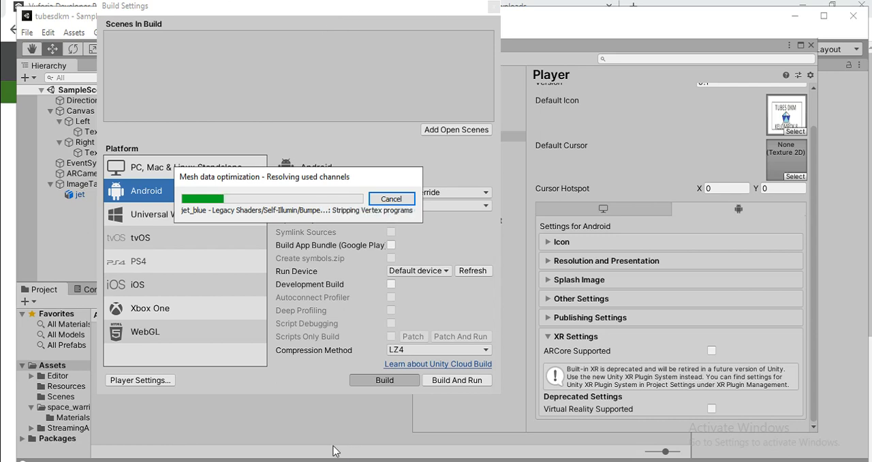
{"action": "mouse_move", "coordinate": [335, 444]}
{"action": "left_click", "coordinate": [334, 415]}
{"action": "mouse_move", "coordinate": [616, 187]}
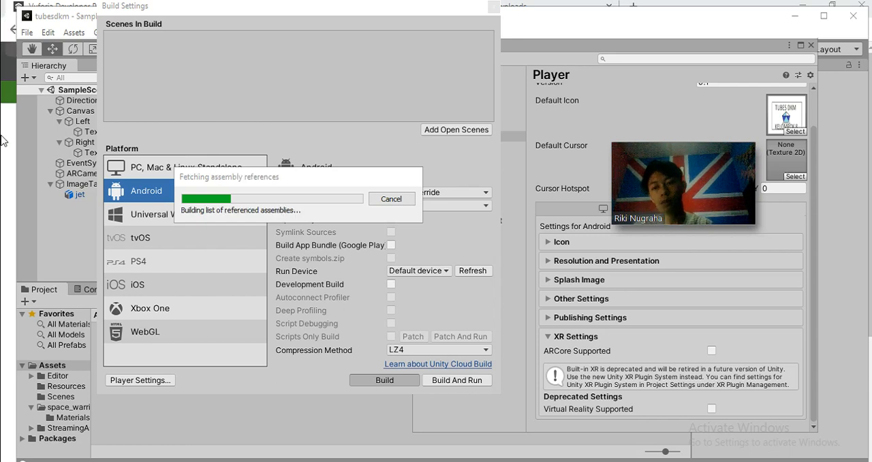
{"action": "left_click_drag", "start_coordinate": [280, 179], "coordinate": [450, 144]}
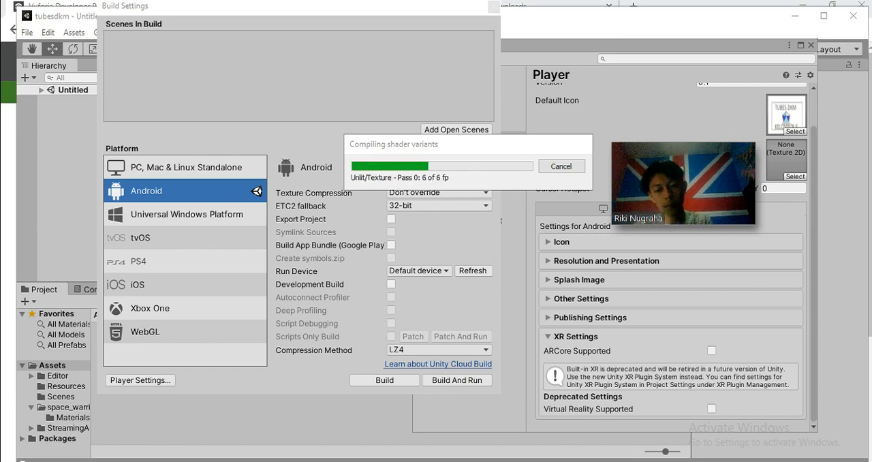
{"action": "key", "text": "alt+Tab"}
{"action": "key", "text": "alt+Tab"}
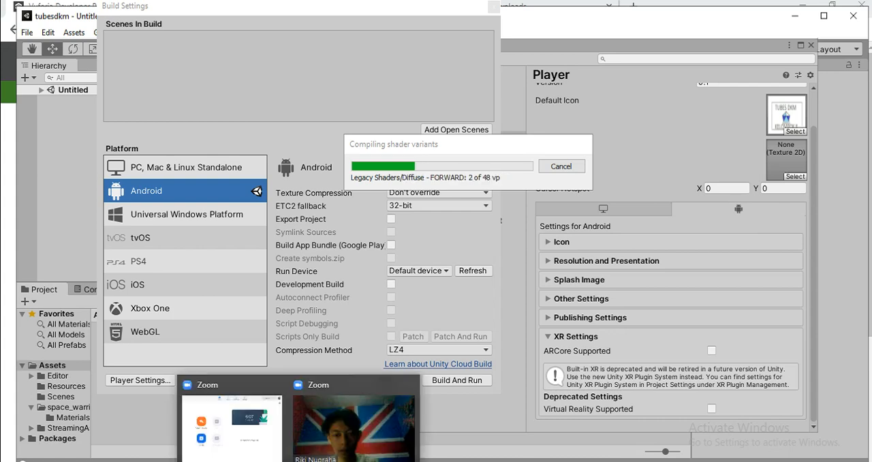
{"action": "left_click", "coordinate": [337, 445]}
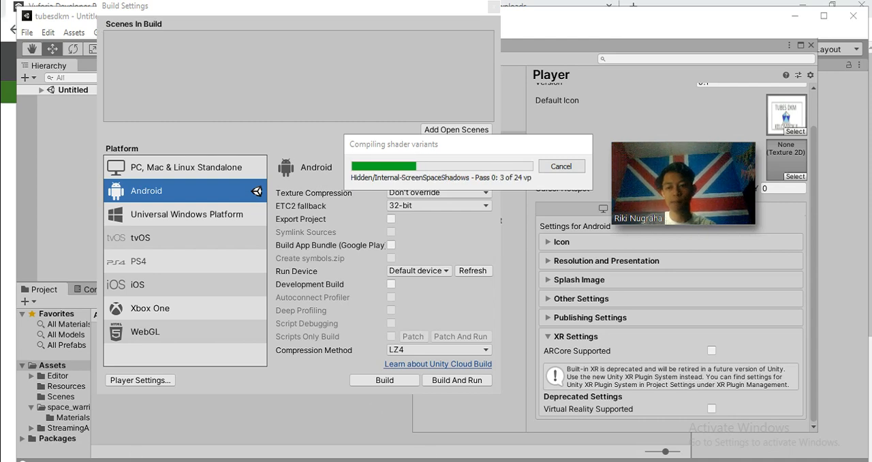
{"action": "mouse_move", "coordinate": [361, 461]}
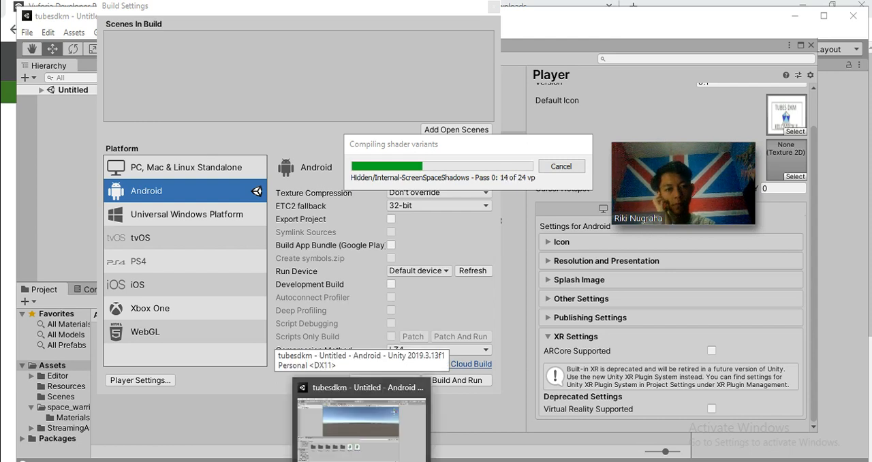
{"action": "mouse_move", "coordinate": [393, 461]}
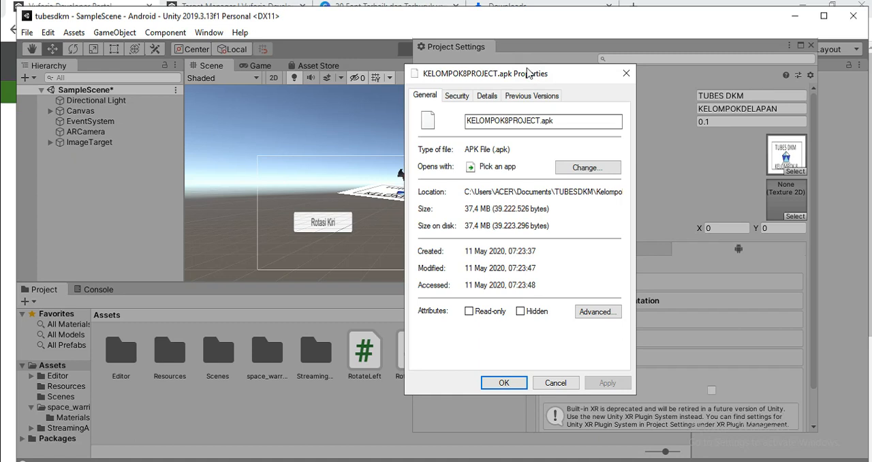
Examine the file name, type, location and size in the KELOMPOK8PROJECT.apk properties, then close them
{"action": "left_click_drag", "start_coordinate": [526, 73], "coordinate": [447, 87]}
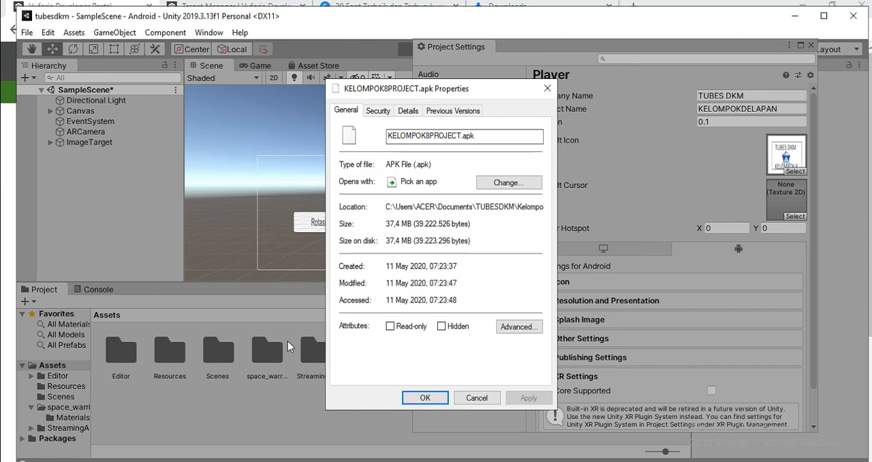
{"action": "left_click", "coordinate": [463, 135]}
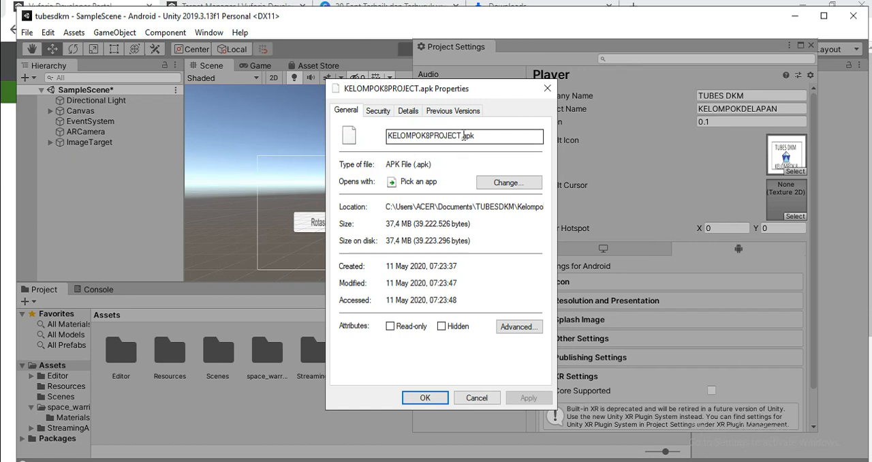
{"action": "double_click", "coordinate": [472, 136]}
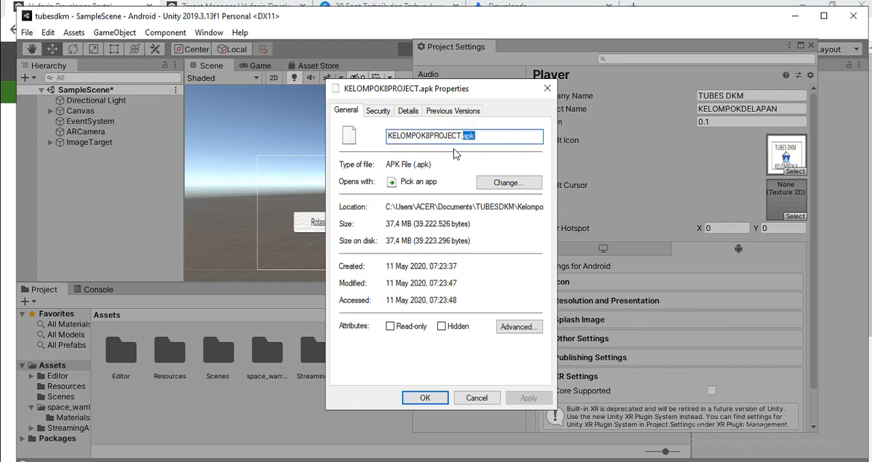
{"action": "left_click_drag", "start_coordinate": [491, 134], "coordinate": [357, 163]}
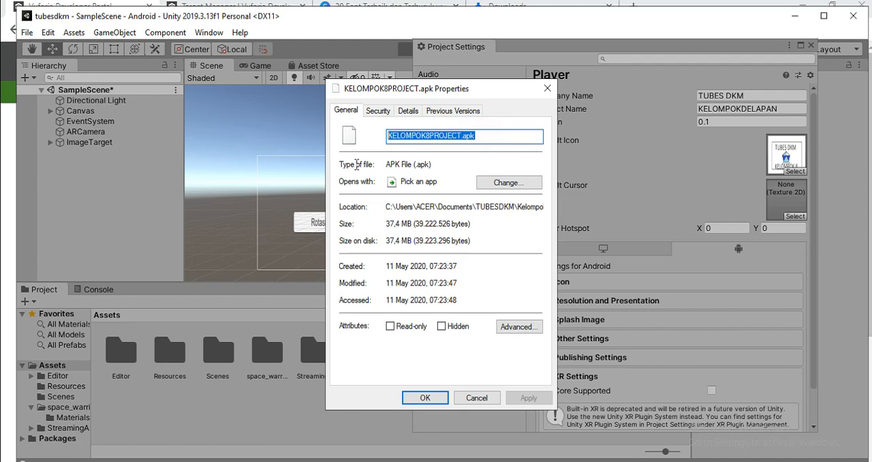
{"action": "left_click", "coordinate": [397, 140]}
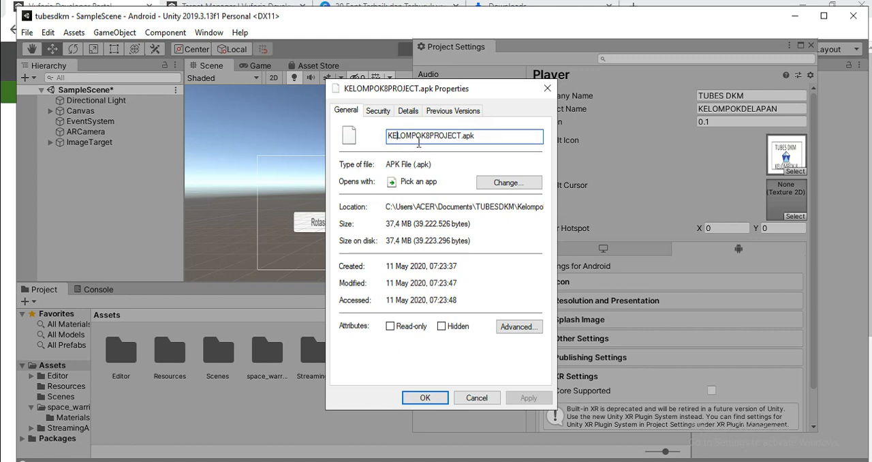
{"action": "left_click", "coordinate": [425, 398]}
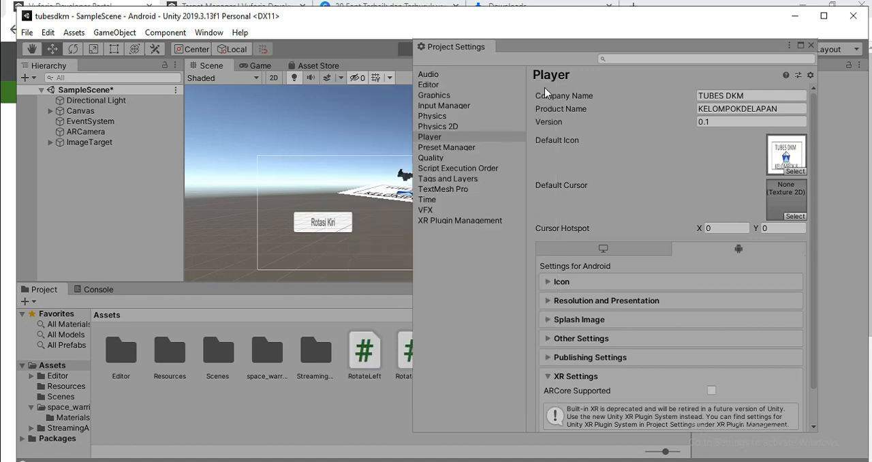